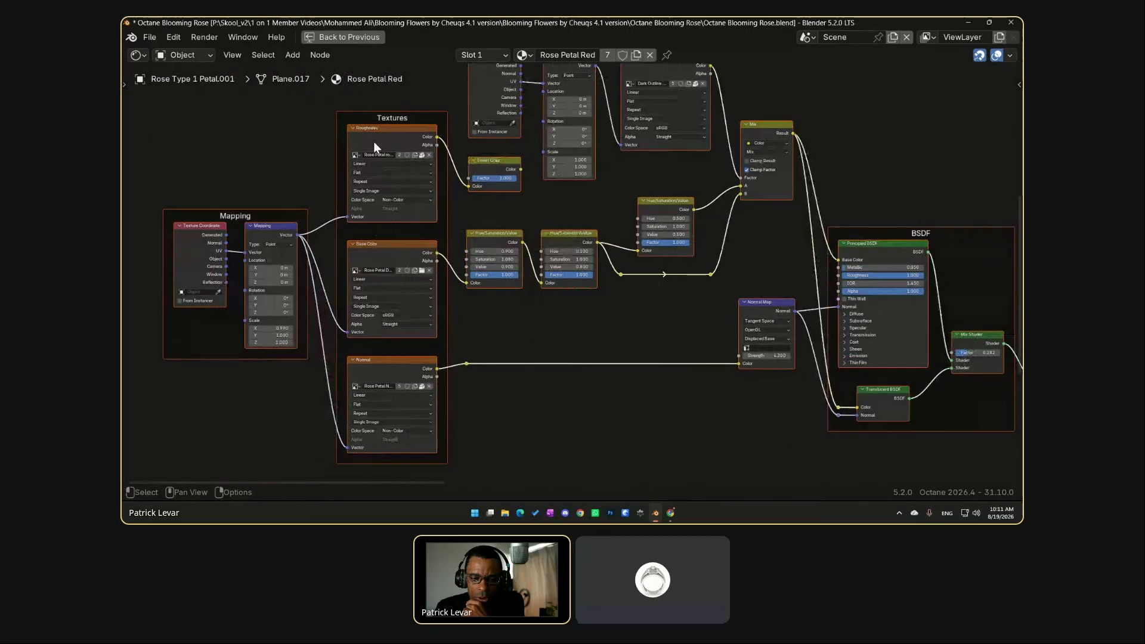
Examine the Rose Petal Red Cycles node tree from the Mapping and Textures frames through to the Material Output
{"action": "middle_click_drag", "start_coordinate": [498, 347], "coordinate": [470, 369]}
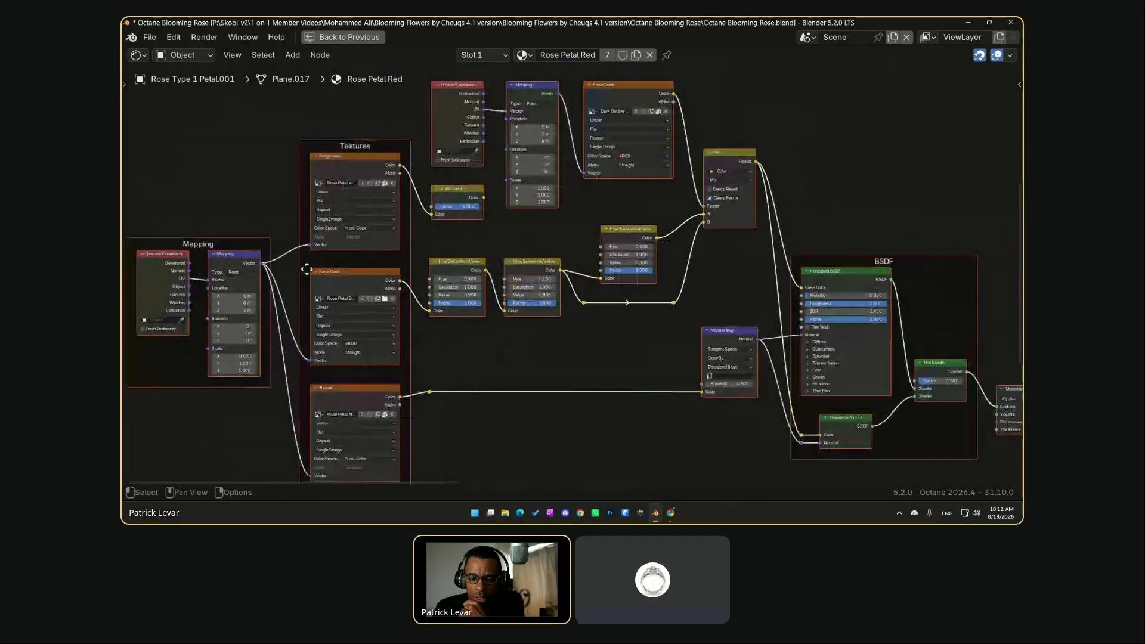
{"action": "middle_click_drag", "start_coordinate": [425, 324], "coordinate": [391, 267]}
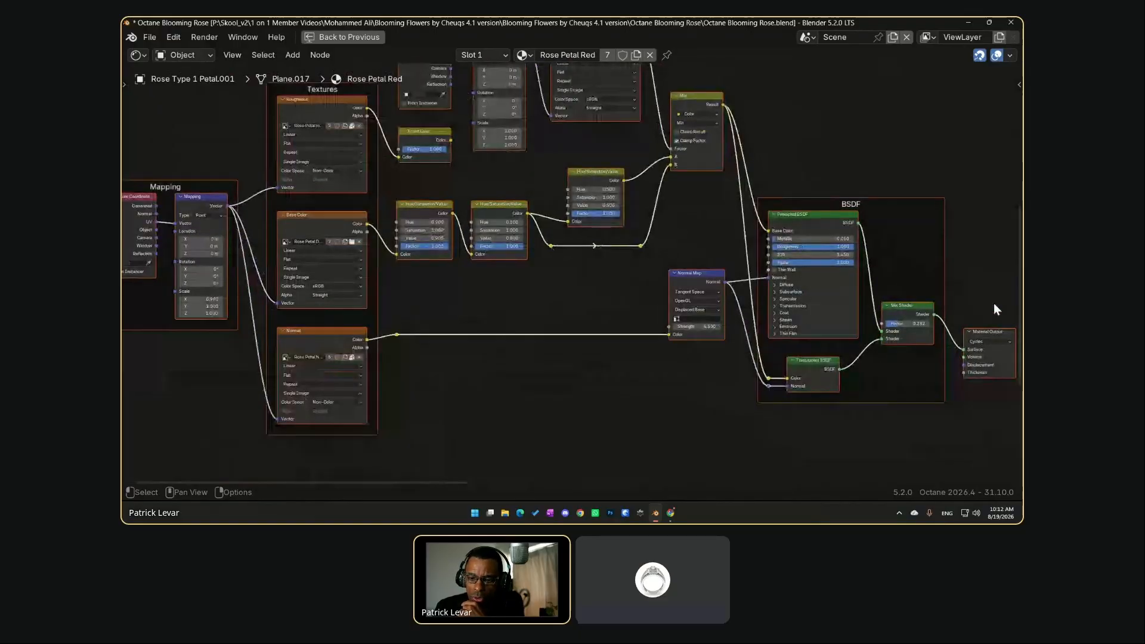
{"action": "middle_click_drag", "start_coordinate": [994, 303], "coordinate": [389, 199]}
{"action": "scroll", "coordinate": [392, 263], "scroll_direction": "up", "scroll_amount": 6}
{"action": "middle_click_drag", "start_coordinate": [244, 255], "coordinate": [334, 273]}
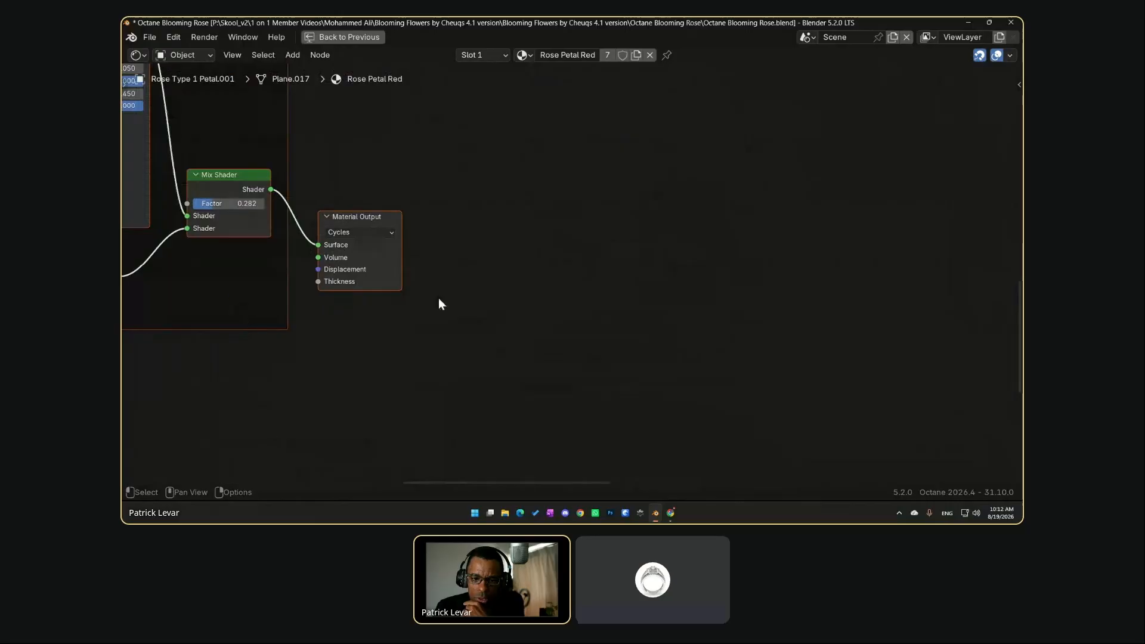
{"action": "middle_click_drag", "start_coordinate": [296, 356], "coordinate": [546, 381]}
{"action": "scroll", "coordinate": [547, 381], "scroll_direction": "down", "scroll_amount": 7}
{"action": "middle_click_drag", "start_coordinate": [256, 327], "coordinate": [494, 353]}
{"action": "scroll", "coordinate": [274, 213], "scroll_direction": "up", "scroll_amount": 2}
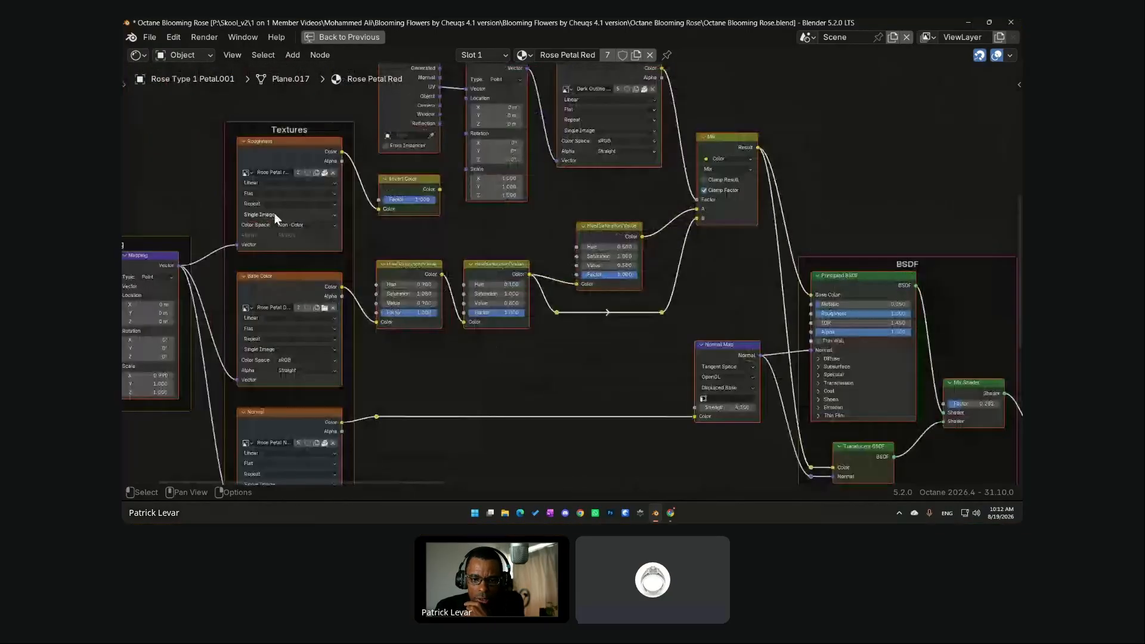
{"action": "middle_click_drag", "start_coordinate": [365, 236], "coordinate": [368, 246]}
{"action": "scroll", "coordinate": [367, 246], "scroll_direction": "up", "scroll_amount": 1}
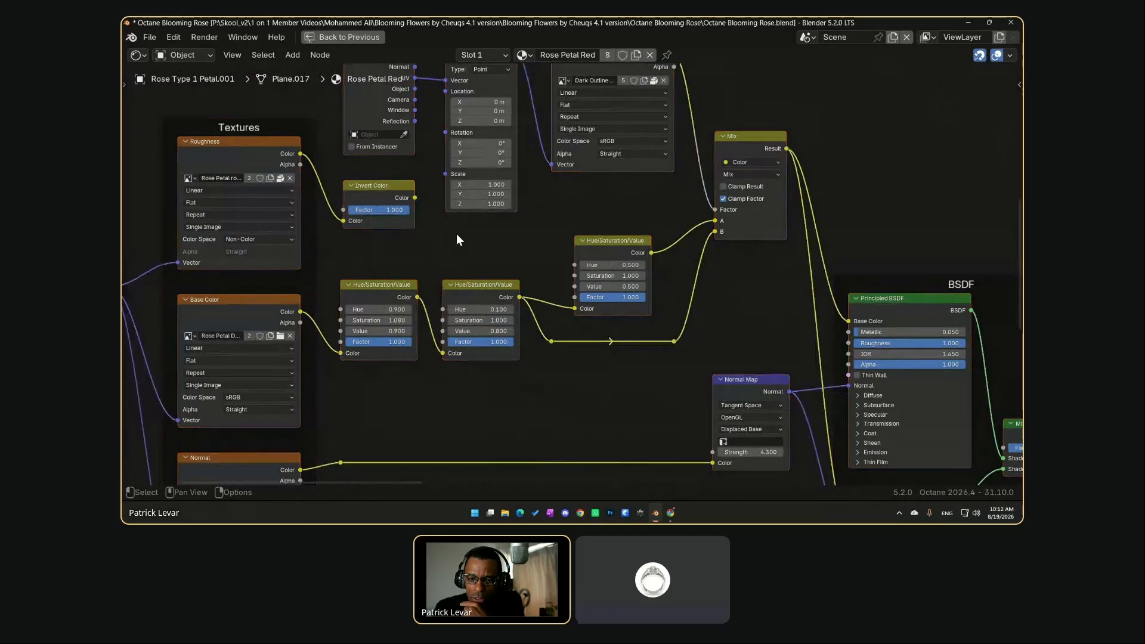
Select the Invert Color node after the Roughness texture, and nudge the Texture Coordinate node above it slightly upward
{"action": "left_click", "coordinate": [389, 195]}
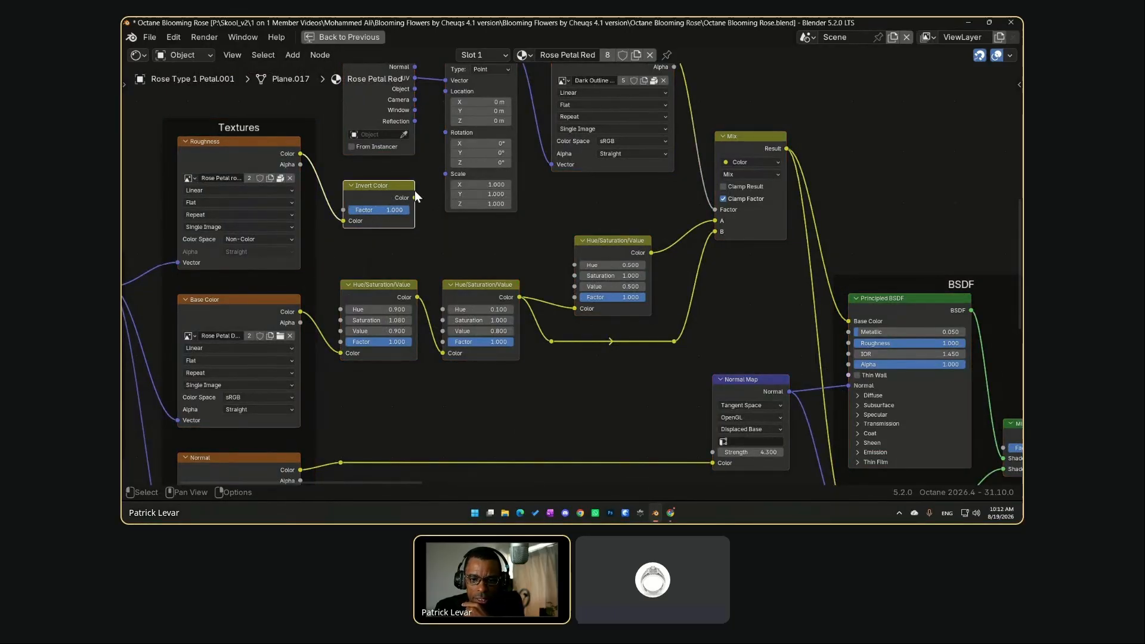
{"action": "middle_click_drag", "start_coordinate": [472, 240], "coordinate": [519, 252]}
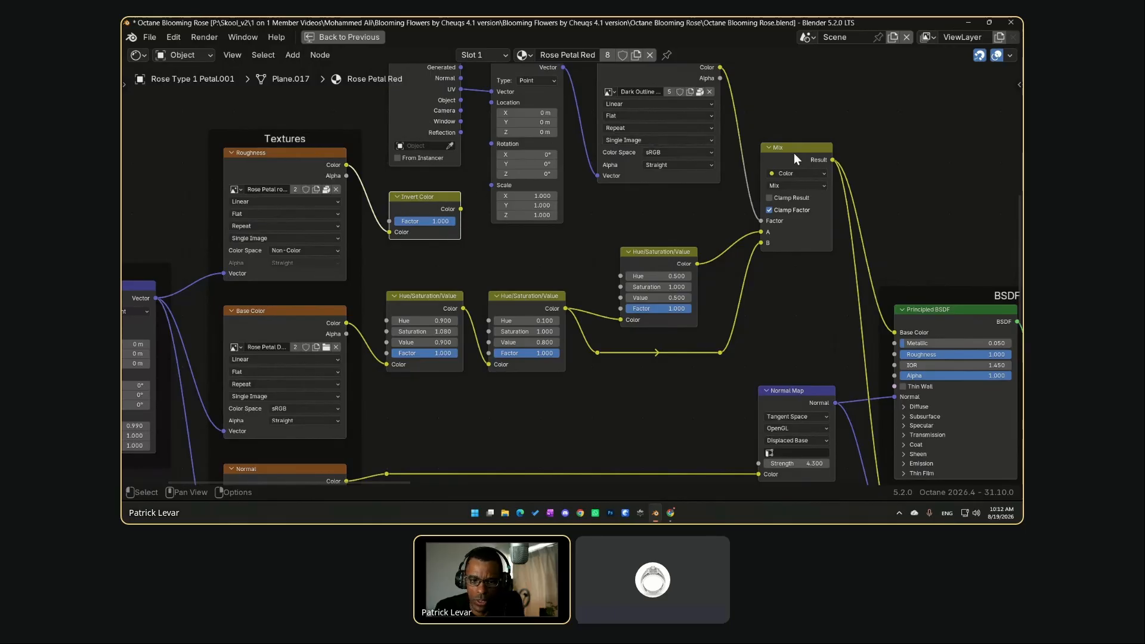
{"action": "middle_click_drag", "start_coordinate": [412, 179], "coordinate": [379, 246]}
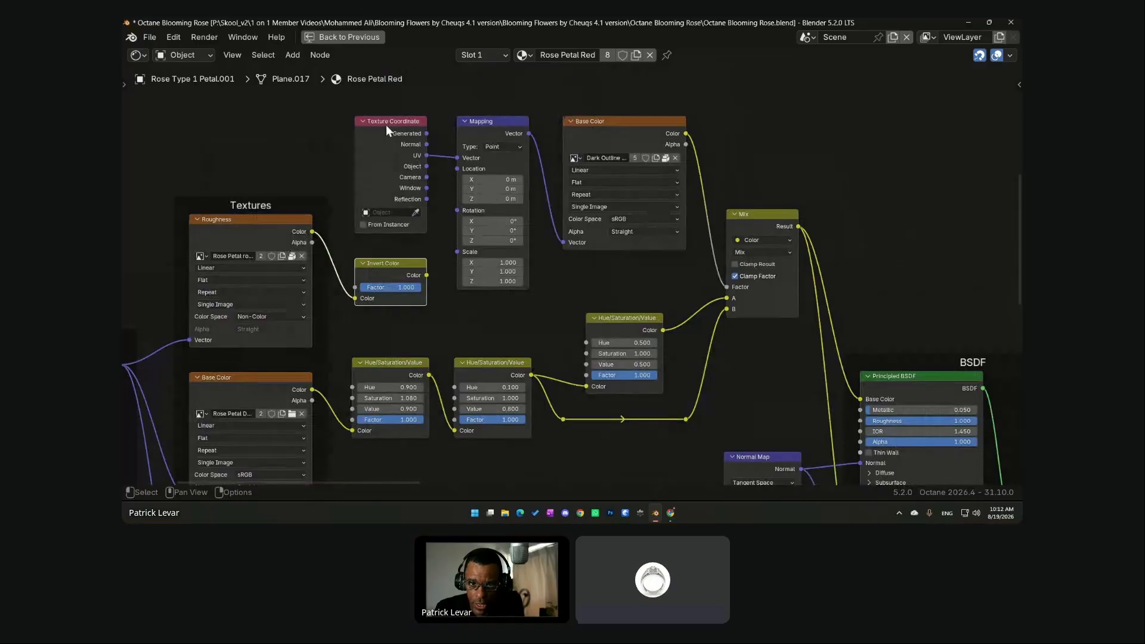
{"action": "left_click_drag", "start_coordinate": [387, 126], "coordinate": [385, 117]}
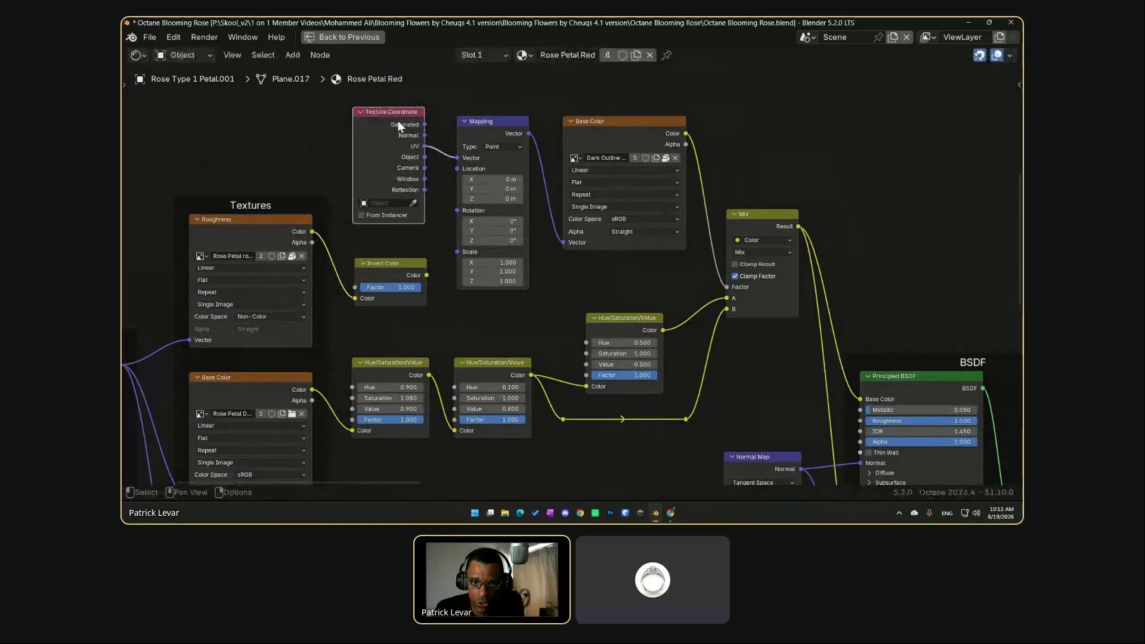
Inspect how the Texture Coordinate nodes feed the Mapping nodes of the petal textures and the Dark Outline image
{"action": "middle_click_drag", "start_coordinate": [397, 168], "coordinate": [543, 184]}
{"action": "scroll", "coordinate": [543, 184], "scroll_direction": "down", "scroll_amount": 4}
{"action": "scroll", "coordinate": [303, 263], "scroll_direction": "up", "scroll_amount": 3}
{"action": "middle_click_drag", "start_coordinate": [303, 263], "coordinate": [303, 183]}
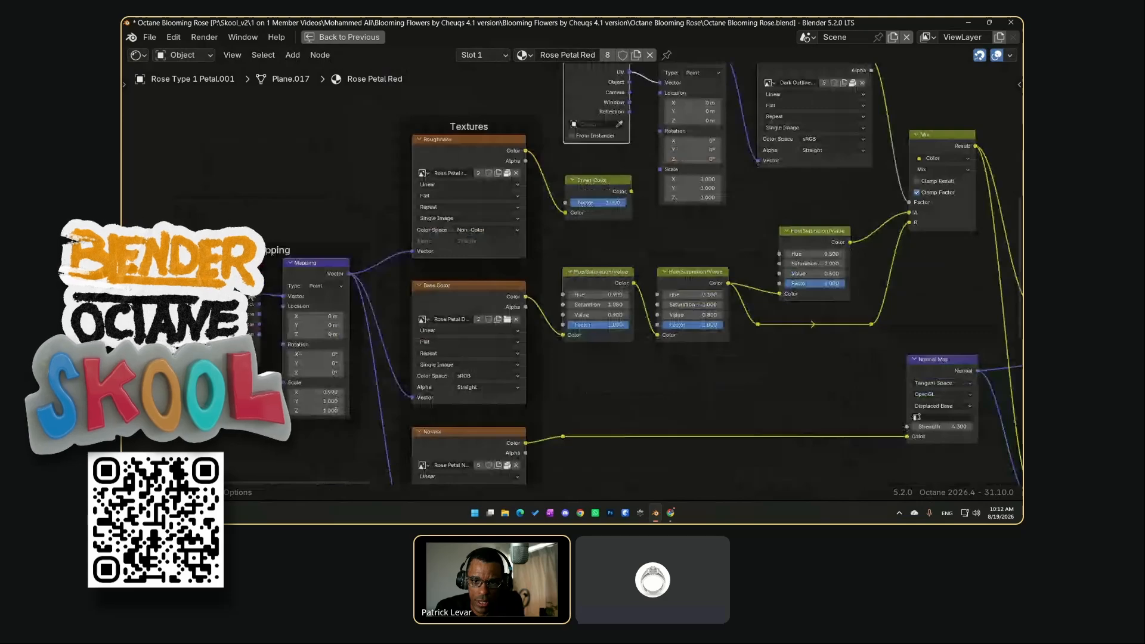
{"action": "middle_click_drag", "start_coordinate": [590, 97], "coordinate": [513, 192]}
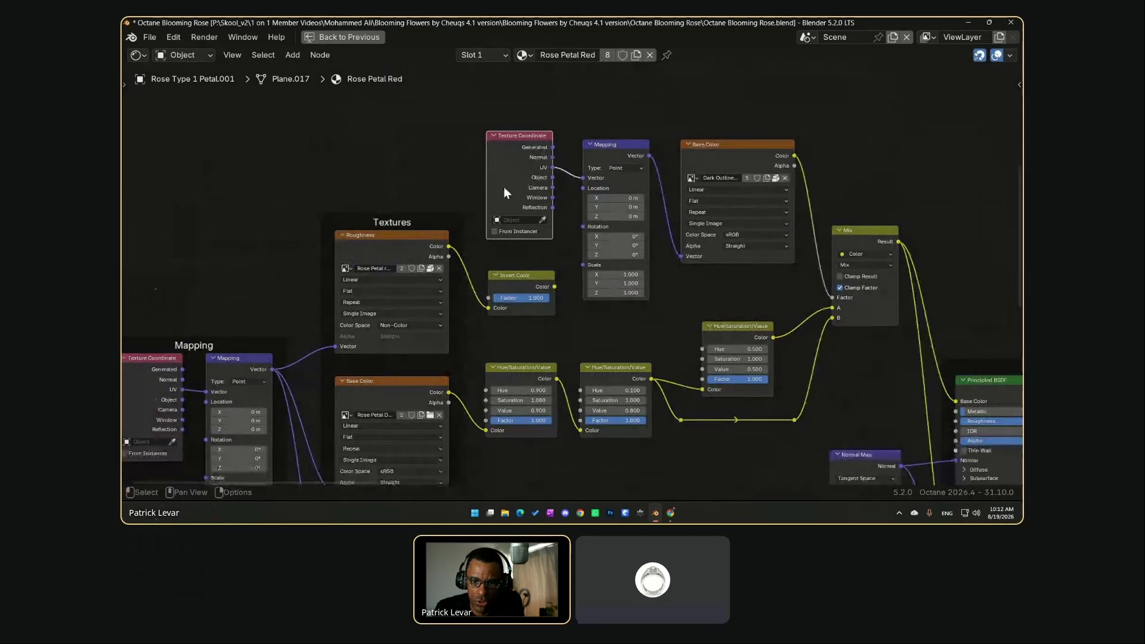
{"action": "scroll", "coordinate": [503, 187], "scroll_direction": "up", "scroll_amount": 2}
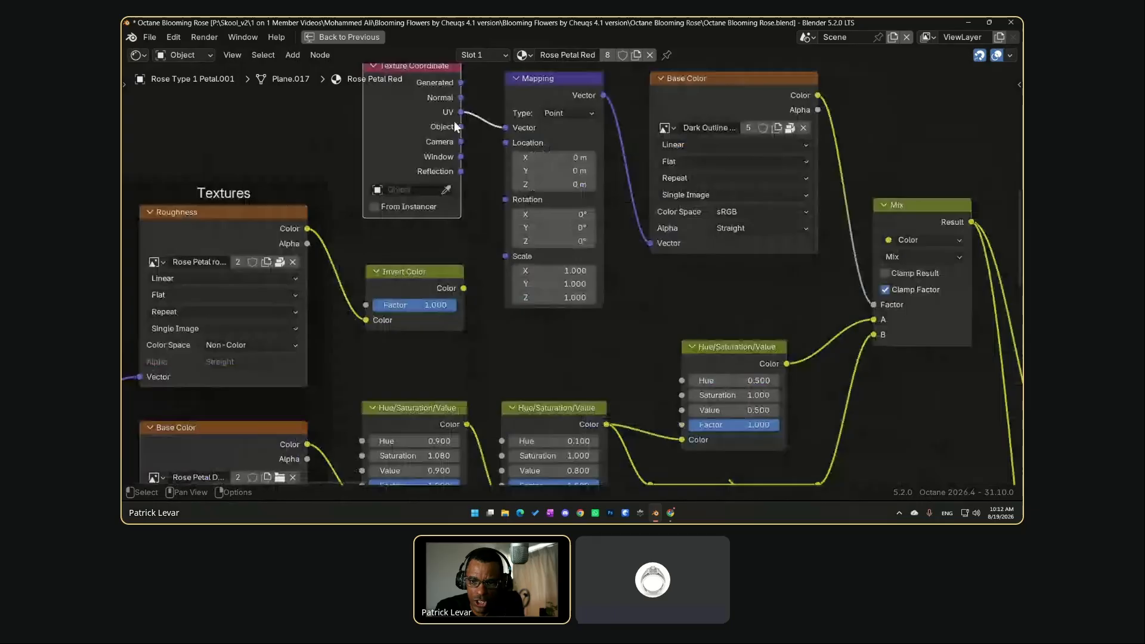
{"action": "scroll", "coordinate": [775, 213], "scroll_direction": "down", "scroll_amount": 2}
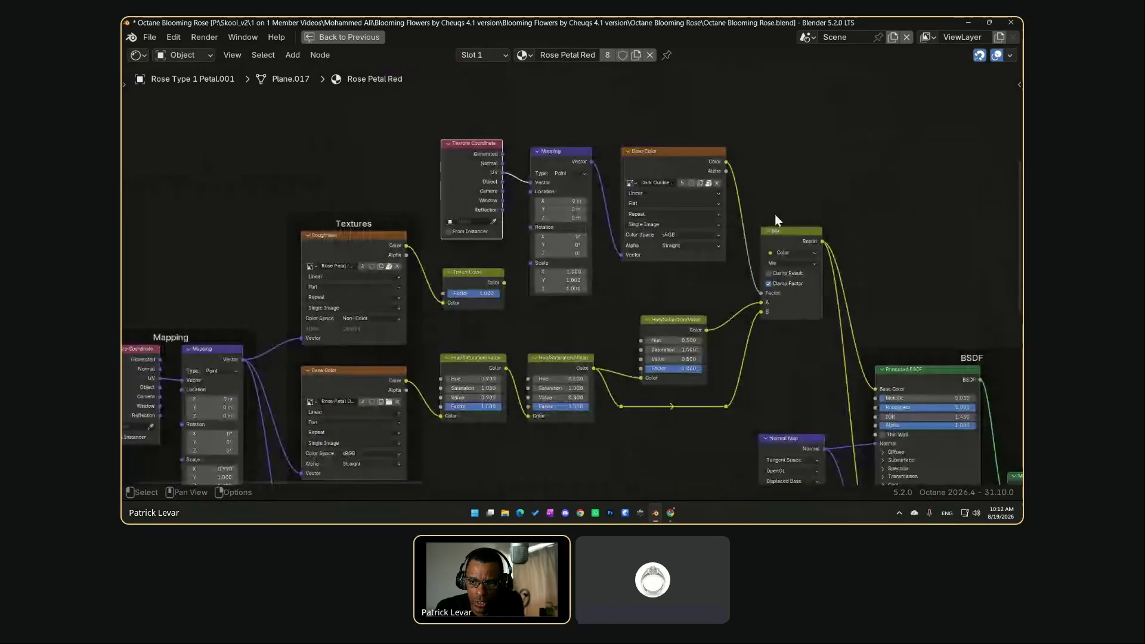
Find the UV Projection node in the Octane node tree and inspect it as the counterpart of Texture Coordinate
{"action": "middle_click_drag", "start_coordinate": [745, 240], "coordinate": [363, 234]}
{"action": "scroll", "coordinate": [542, 202], "scroll_direction": "down", "scroll_amount": 1}
{"action": "middle_click_drag", "start_coordinate": [807, 205], "coordinate": [543, 327]}
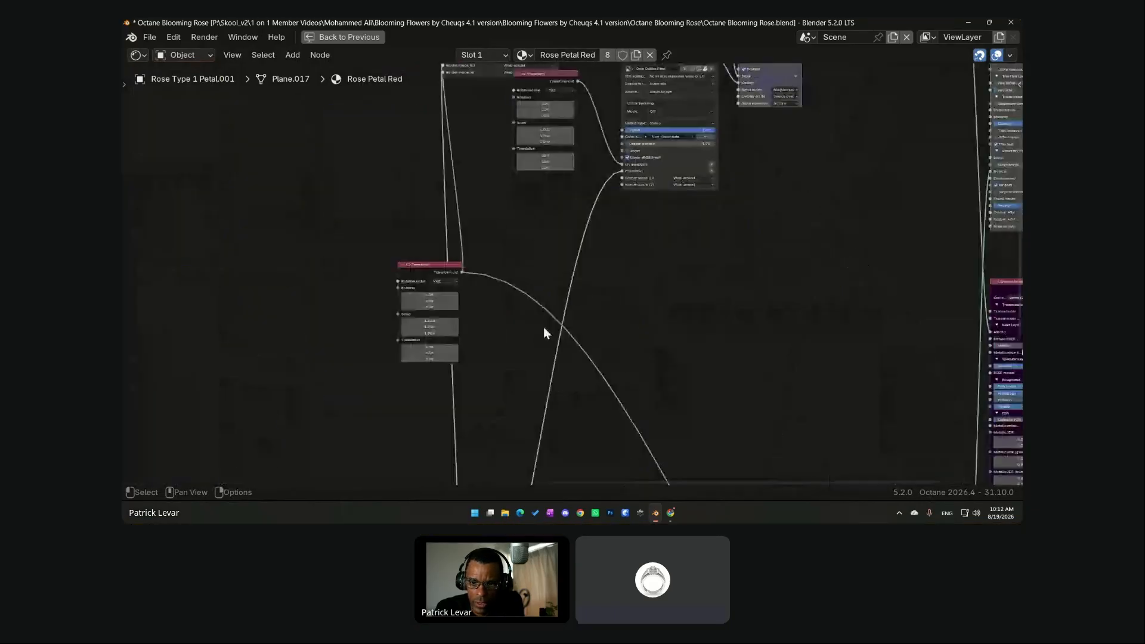
{"action": "middle_click_drag", "start_coordinate": [571, 163], "coordinate": [474, 316]}
{"action": "middle_click_drag", "start_coordinate": [448, 379], "coordinate": [532, 182]}
{"action": "scroll", "coordinate": [341, 258], "scroll_direction": "up", "scroll_amount": 4}
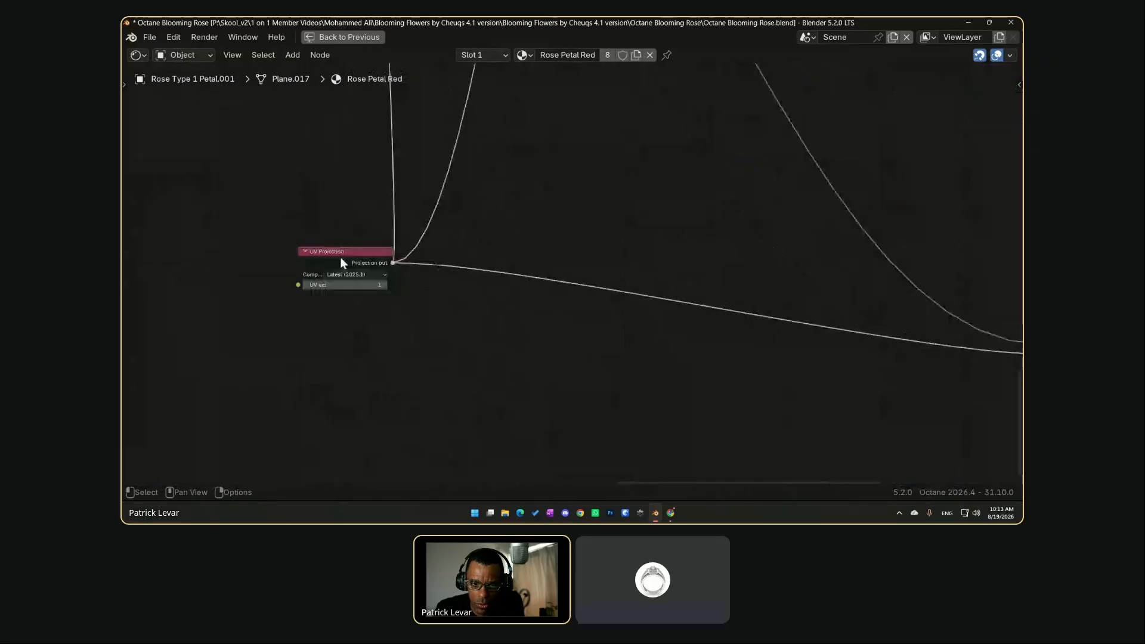
{"action": "scroll", "coordinate": [341, 258], "scroll_direction": "up", "scroll_amount": 1}
{"action": "middle_click_drag", "start_coordinate": [200, 220], "coordinate": [298, 239]}
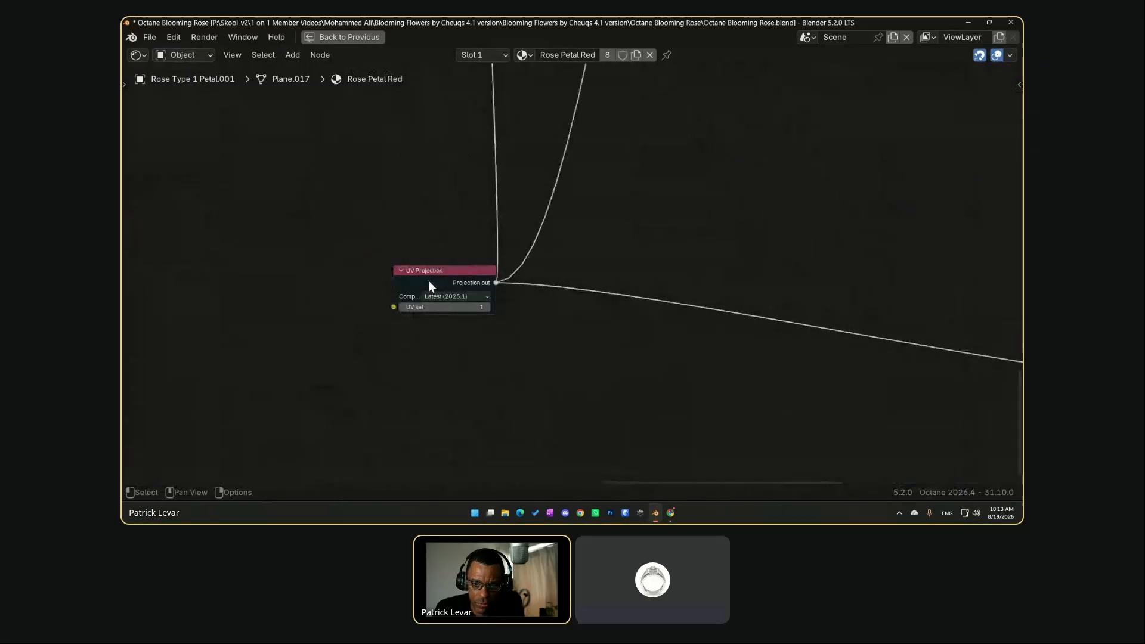
{"action": "middle_click_drag", "start_coordinate": [335, 233], "coordinate": [601, 318]}
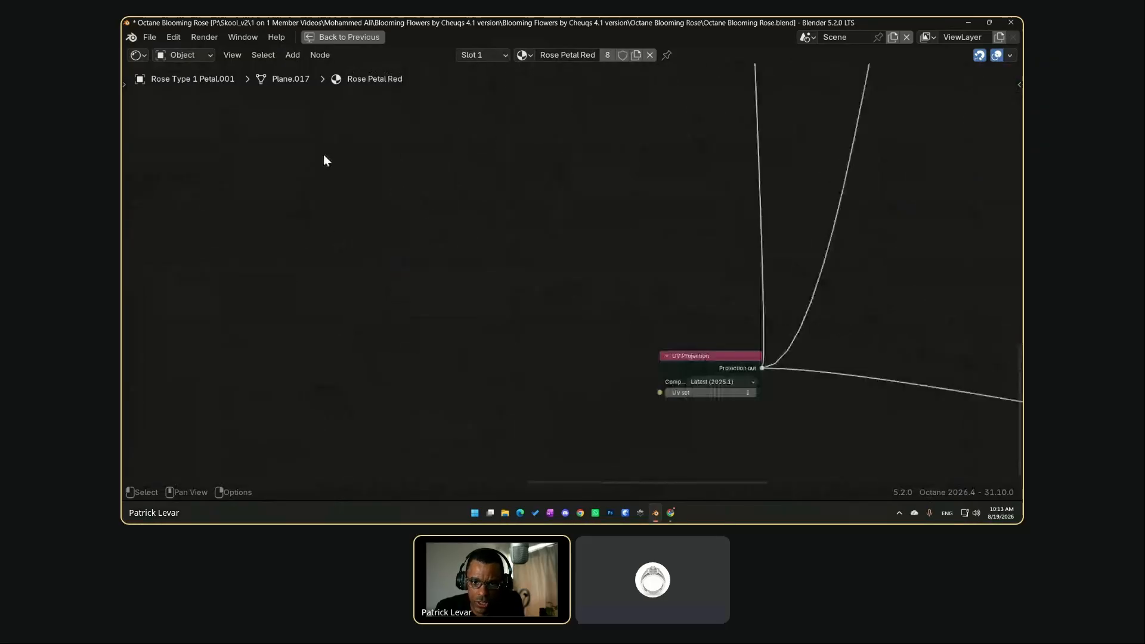
Back in the Cycles tree, nudge the Mapping node feeding the Dark Outline image slightly upward
{"action": "scroll", "coordinate": [324, 154], "scroll_direction": "down", "scroll_amount": 11}
{"action": "middle_click_drag", "start_coordinate": [251, 167], "coordinate": [596, 323]}
{"action": "scroll", "coordinate": [440, 245], "scroll_direction": "up", "scroll_amount": 9}
{"action": "middle_click_drag", "start_coordinate": [302, 196], "coordinate": [494, 278]}
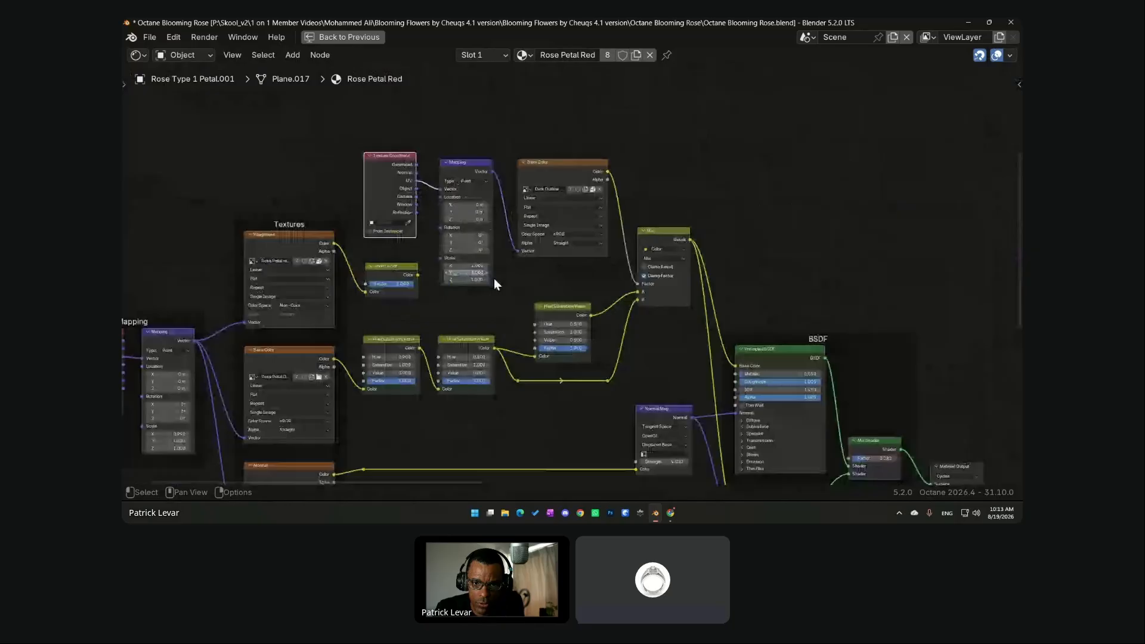
{"action": "scroll", "coordinate": [494, 278], "scroll_direction": "up", "scroll_amount": 2}
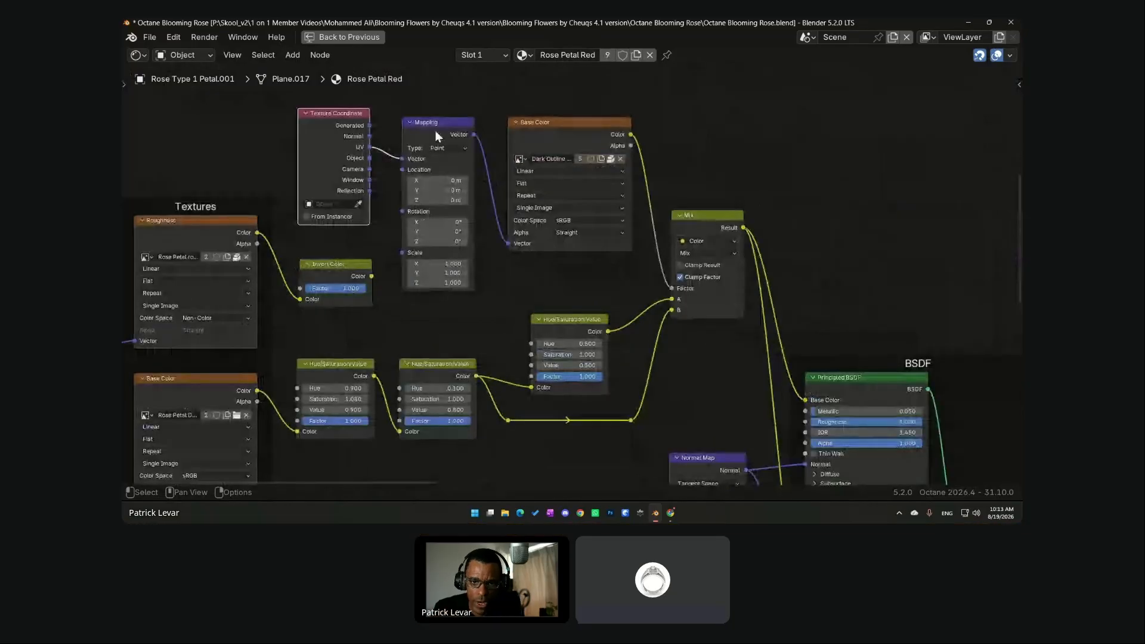
{"action": "left_click_drag", "start_coordinate": [435, 130], "coordinate": [434, 127]}
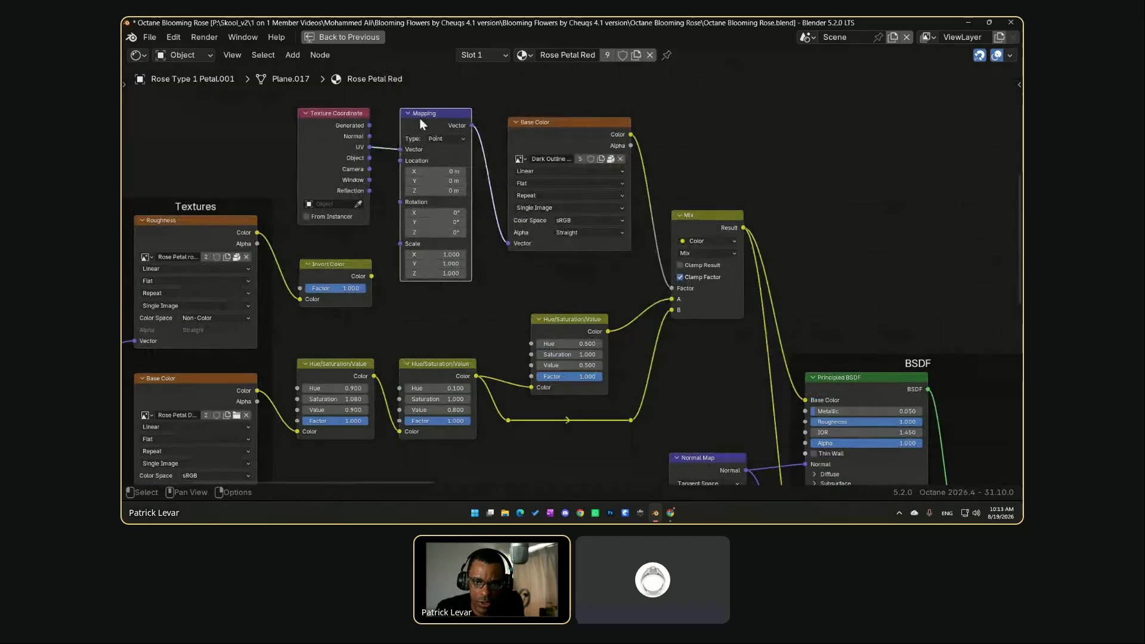
Inspect the 3D Transform node's rotation, scale and translation in the Octane tree as the counterpart of Mapping
{"action": "scroll", "coordinate": [779, 193], "scroll_direction": "down", "scroll_amount": 5}
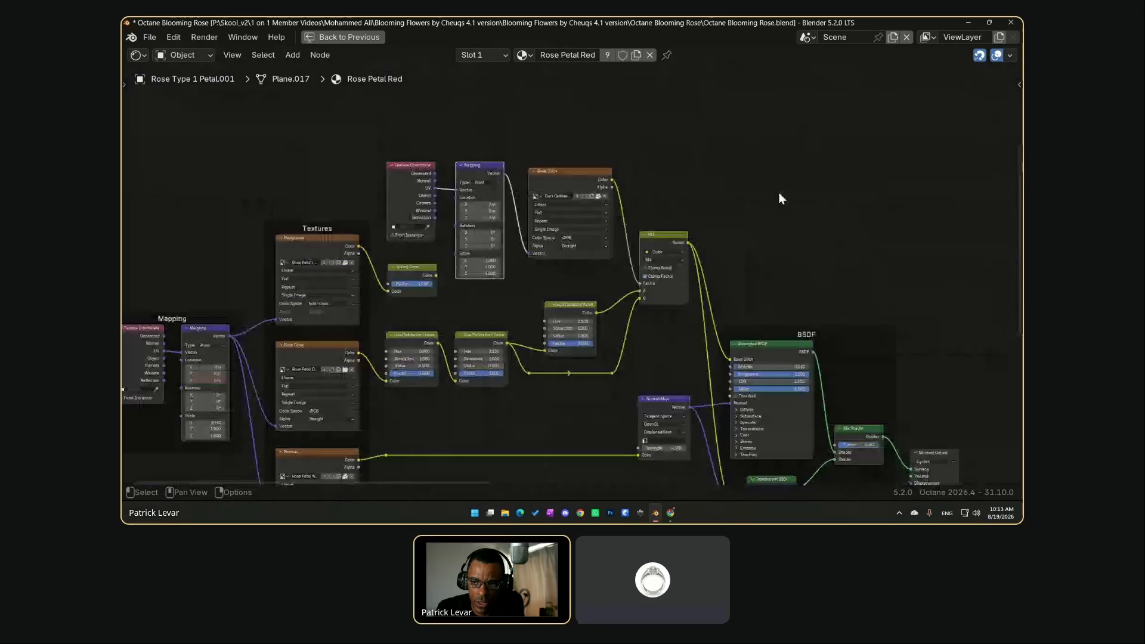
{"action": "middle_click_drag", "start_coordinate": [779, 192], "coordinate": [404, 290]}
{"action": "scroll", "coordinate": [475, 206], "scroll_direction": "up", "scroll_amount": 5}
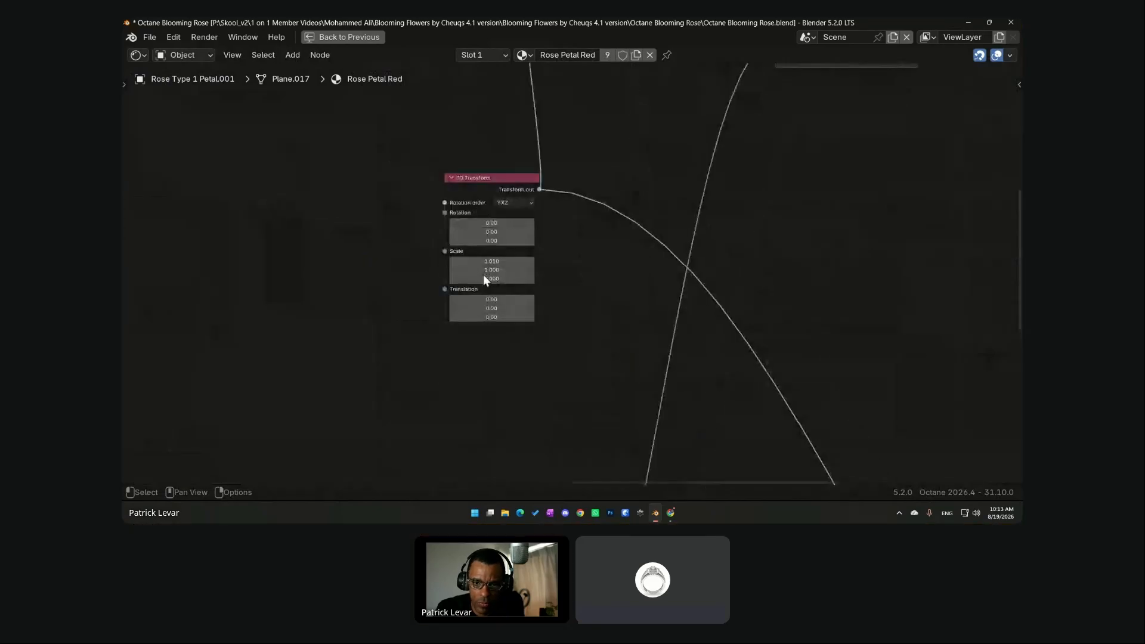
{"action": "scroll", "coordinate": [466, 240], "scroll_direction": "down", "scroll_amount": 10}
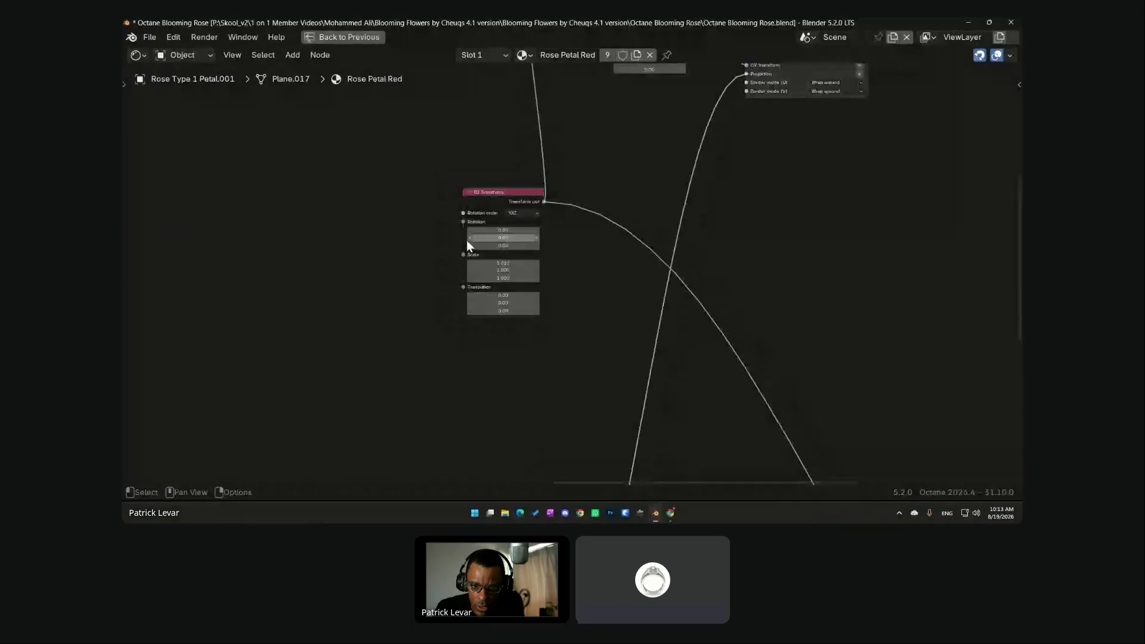
Return to the Cycles tree and select the Base Color image node that holds the Dark Outline texture
{"action": "middle_click_drag", "start_coordinate": [143, 212], "coordinate": [410, 270]}
{"action": "scroll", "coordinate": [455, 270], "scroll_direction": "up", "scroll_amount": 6}
{"action": "middle_click_drag", "start_coordinate": [236, 247], "coordinate": [571, 191]}
{"action": "scroll", "coordinate": [571, 191], "scroll_direction": "up", "scroll_amount": 1}
{"action": "left_click", "coordinate": [475, 178]}
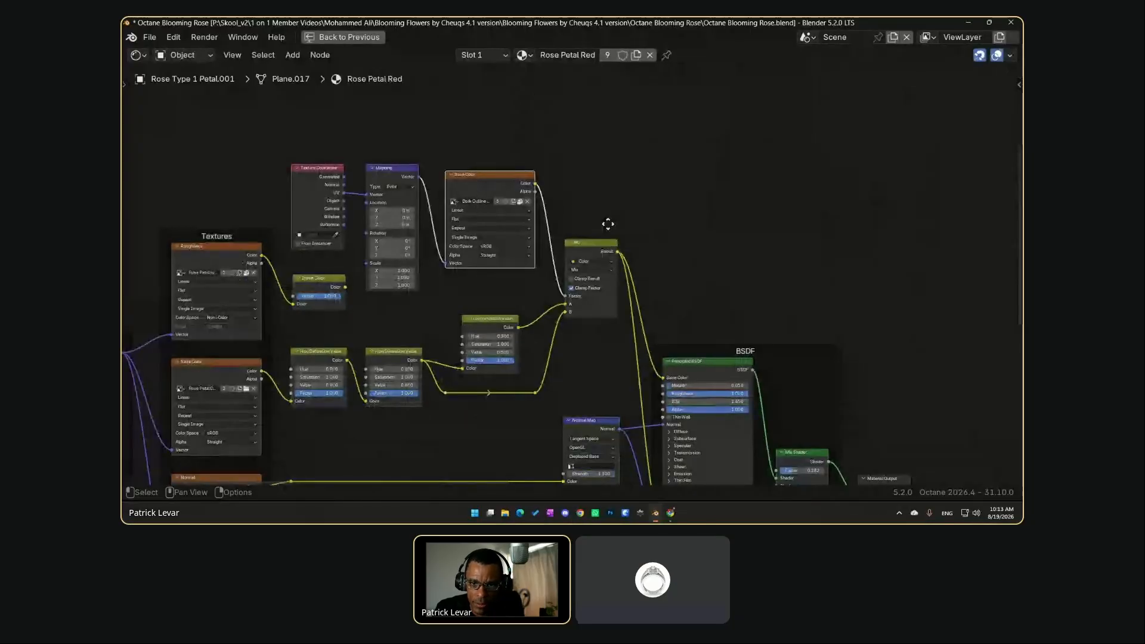
Select the Mix color node and inspect its Factor, A and B inputs
{"action": "middle_click_drag", "start_coordinate": [608, 223], "coordinate": [581, 157]}
{"action": "middle_click_drag", "start_coordinate": [568, 251], "coordinate": [508, 235]}
{"action": "scroll", "coordinate": [508, 235], "scroll_direction": "up", "scroll_amount": 4}
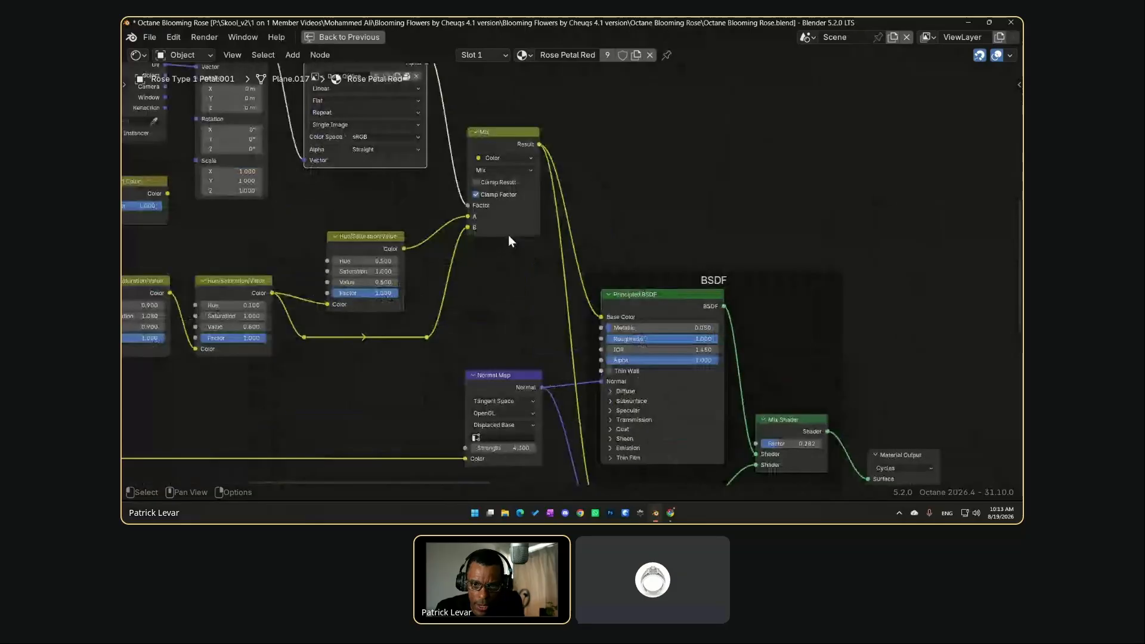
{"action": "scroll", "coordinate": [511, 255], "scroll_direction": "up", "scroll_amount": 1}
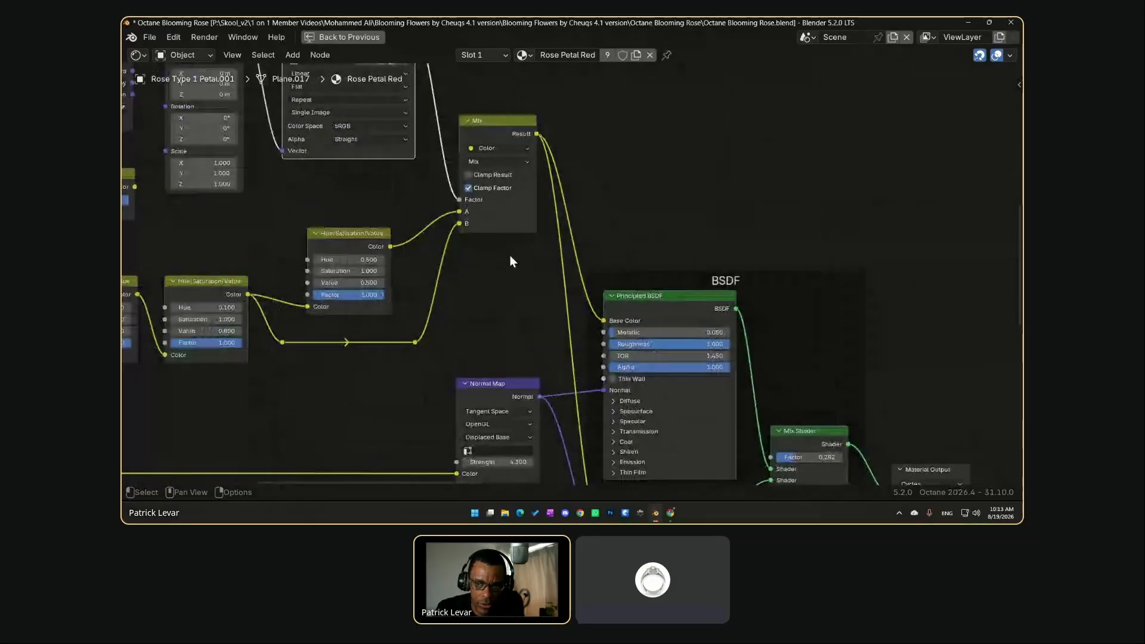
{"action": "middle_click_drag", "start_coordinate": [511, 255], "coordinate": [535, 279]}
{"action": "left_click", "coordinate": [510, 148]}
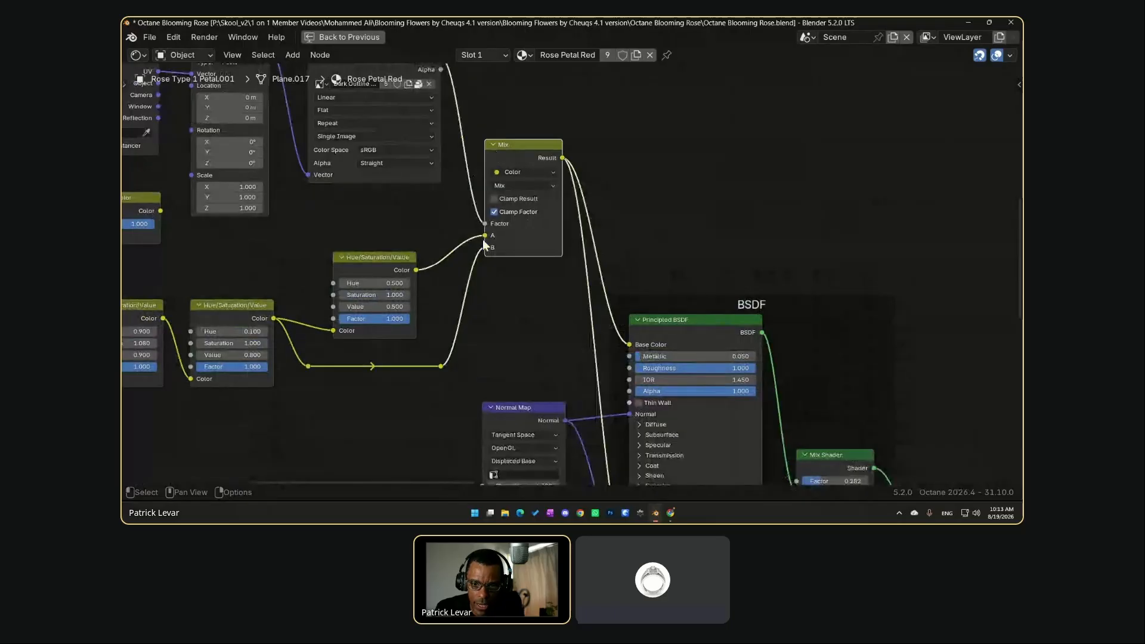
Trace the petal Base Color texture into its color adjustments and nudge the first Hue/Saturation/Value node slightly
{"action": "middle_click_drag", "start_coordinate": [388, 337], "coordinate": [606, 249]}
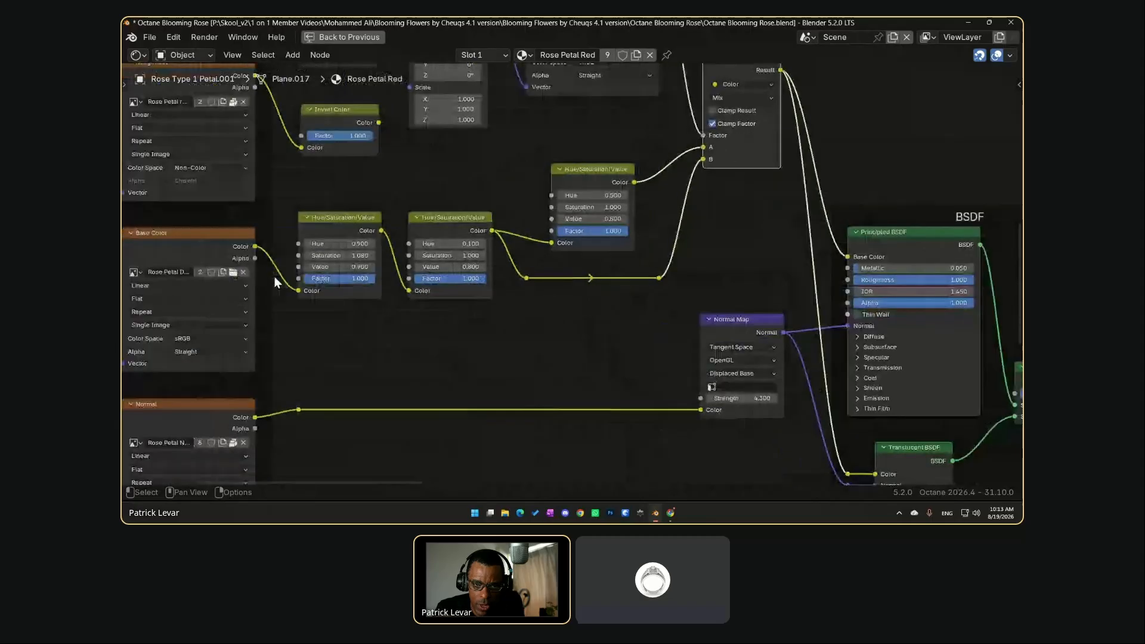
{"action": "left_click", "coordinate": [216, 242]}
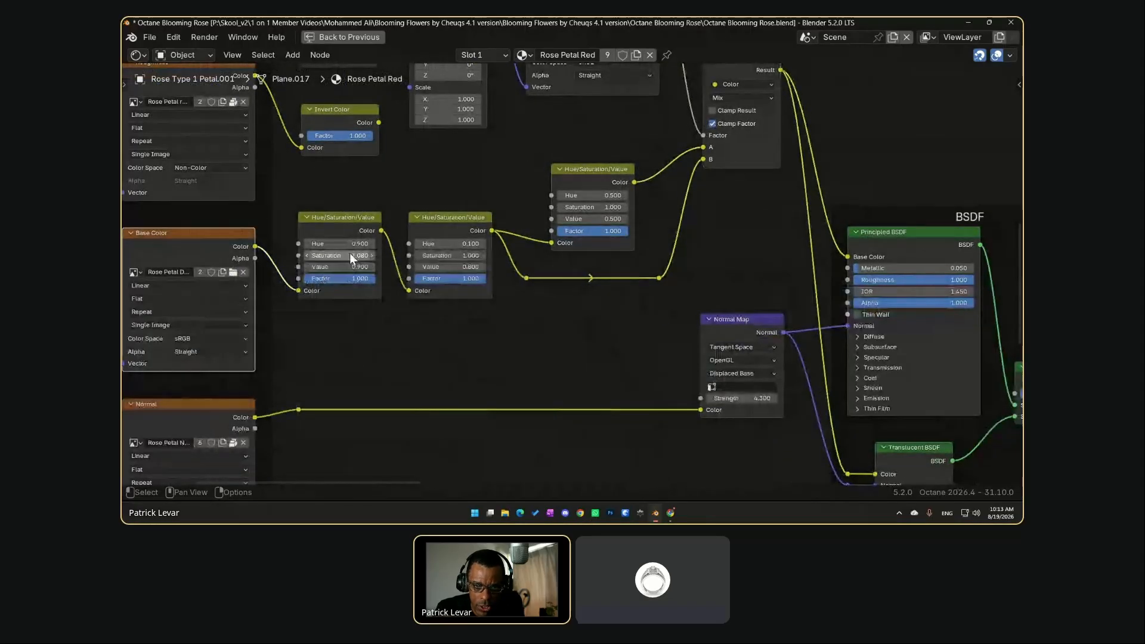
{"action": "scroll", "coordinate": [349, 253], "scroll_direction": "up", "scroll_amount": 1}
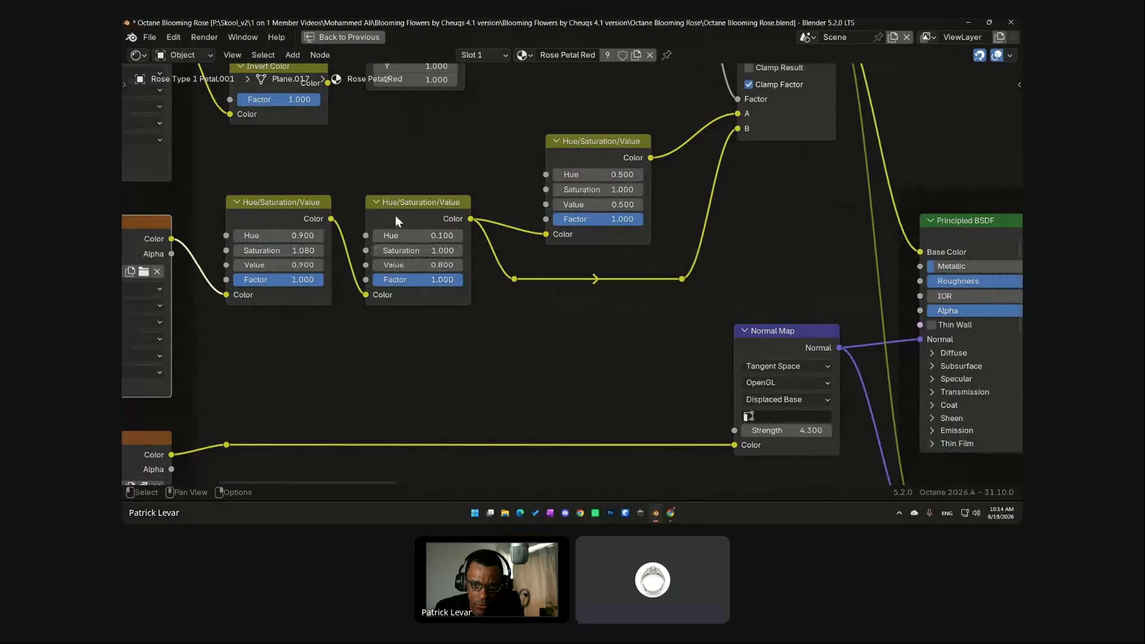
{"action": "mouse_move", "coordinate": [295, 202]}
{"action": "left_mouse_down"}
{"action": "mouse_move", "coordinate": [306, 207]}
{"action": "mouse_move", "coordinate": [305, 195]}
{"action": "left_mouse_up"}
Inspect the three Color Correction nodes and the Composite Texture layers in the Octane tree
{"action": "scroll", "coordinate": [866, 272], "scroll_direction": "down", "scroll_amount": 10}
{"action": "middle_click_drag", "start_coordinate": [866, 273], "coordinate": [539, 234]}
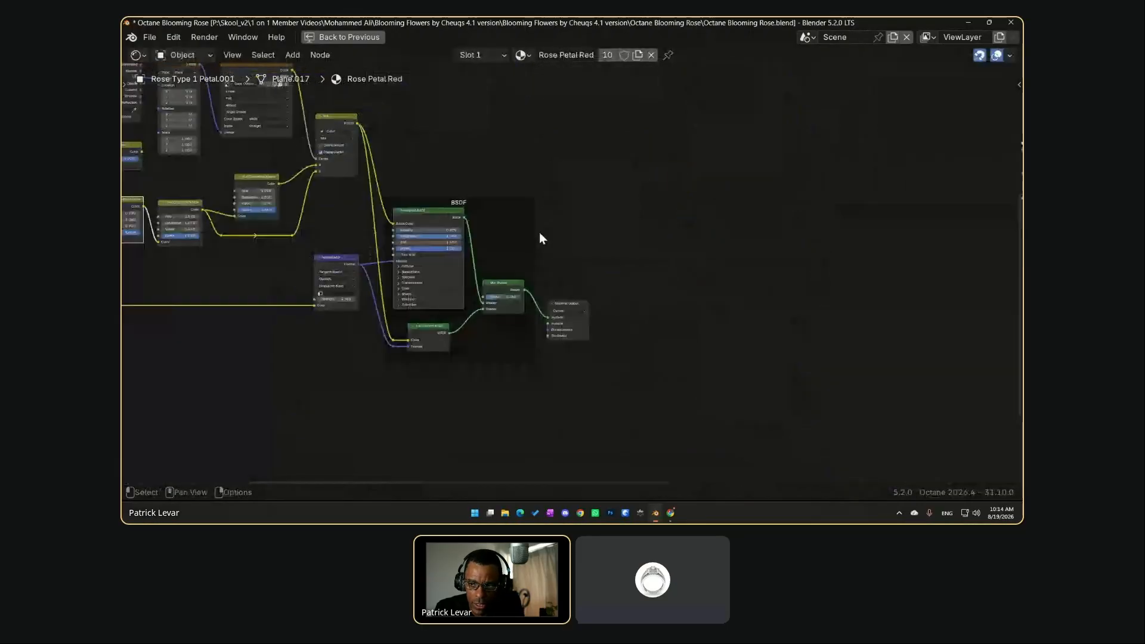
{"action": "middle_click_drag", "start_coordinate": [619, 261], "coordinate": [491, 274]}
{"action": "middle_click_drag", "start_coordinate": [969, 208], "coordinate": [467, 277]}
{"action": "middle_click_drag", "start_coordinate": [686, 173], "coordinate": [545, 347]}
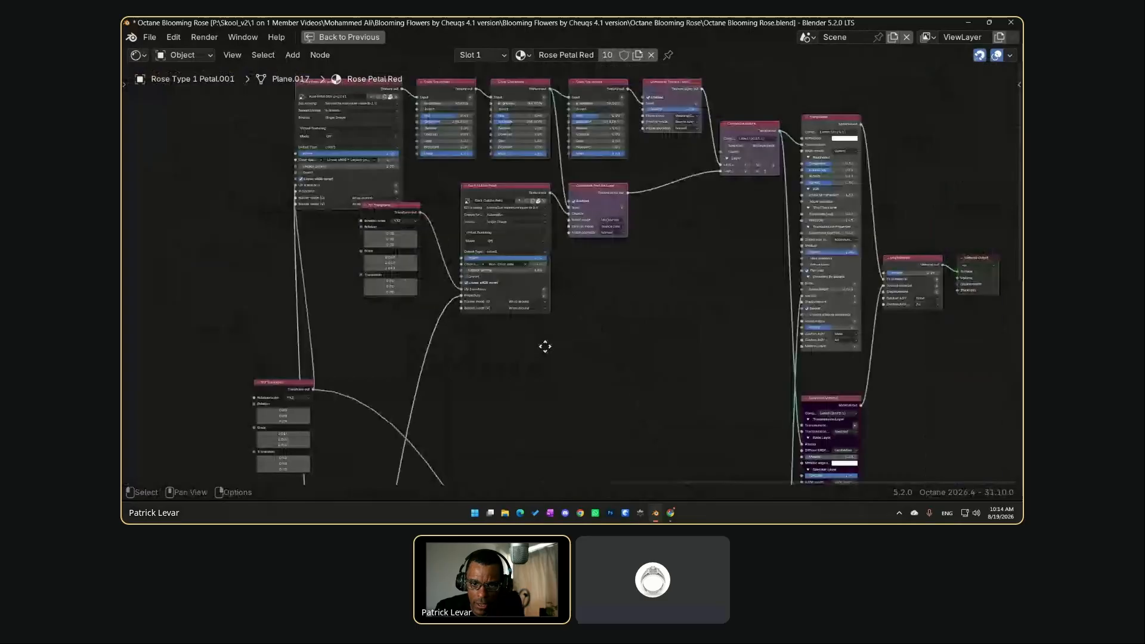
{"action": "scroll", "coordinate": [360, 284], "scroll_direction": "up", "scroll_amount": 2}
{"action": "scroll", "coordinate": [367, 263], "scroll_direction": "up", "scroll_amount": 1}
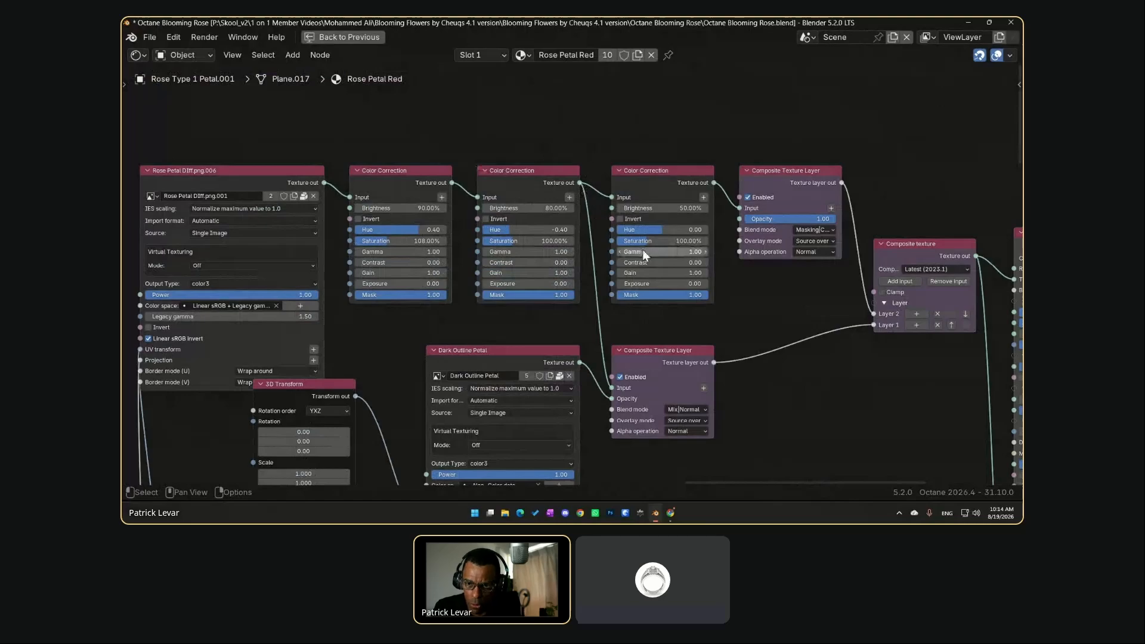
{"action": "scroll", "coordinate": [446, 336], "scroll_direction": "down", "scroll_amount": 1}
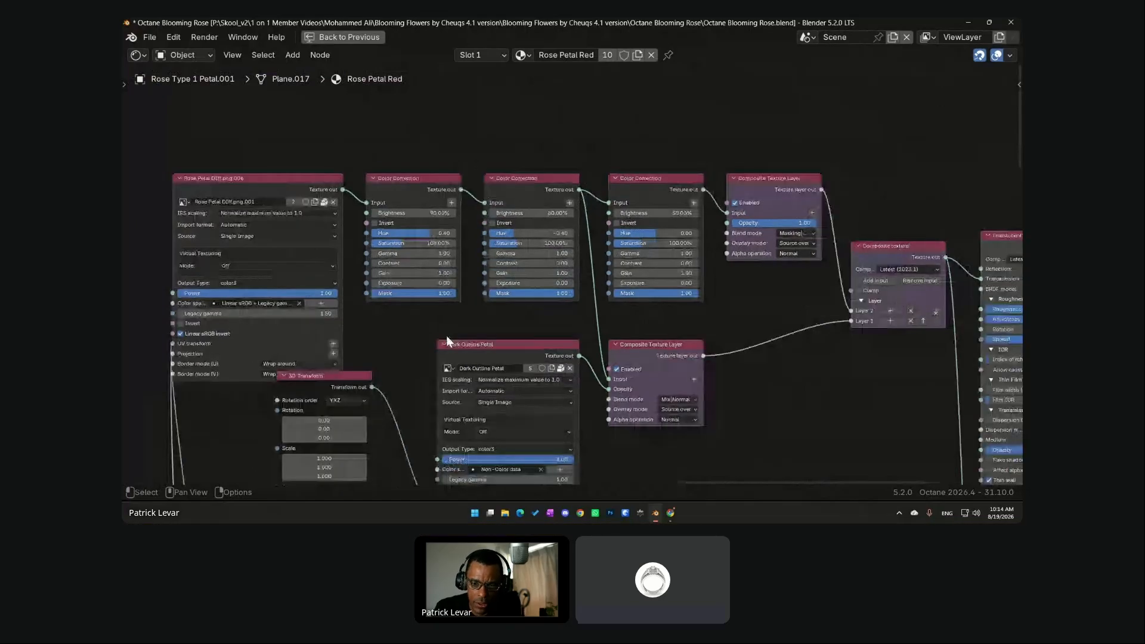
Return to an overview of the whole Cycles node tree
{"action": "scroll", "coordinate": [446, 335], "scroll_direction": "down", "scroll_amount": 10}
{"action": "middle_click_drag", "start_coordinate": [280, 411], "coordinate": [469, 312]}
{"action": "scroll", "coordinate": [452, 303], "scroll_direction": "down", "scroll_amount": 4}
{"action": "scroll", "coordinate": [466, 332], "scroll_direction": "up", "scroll_amount": 2}
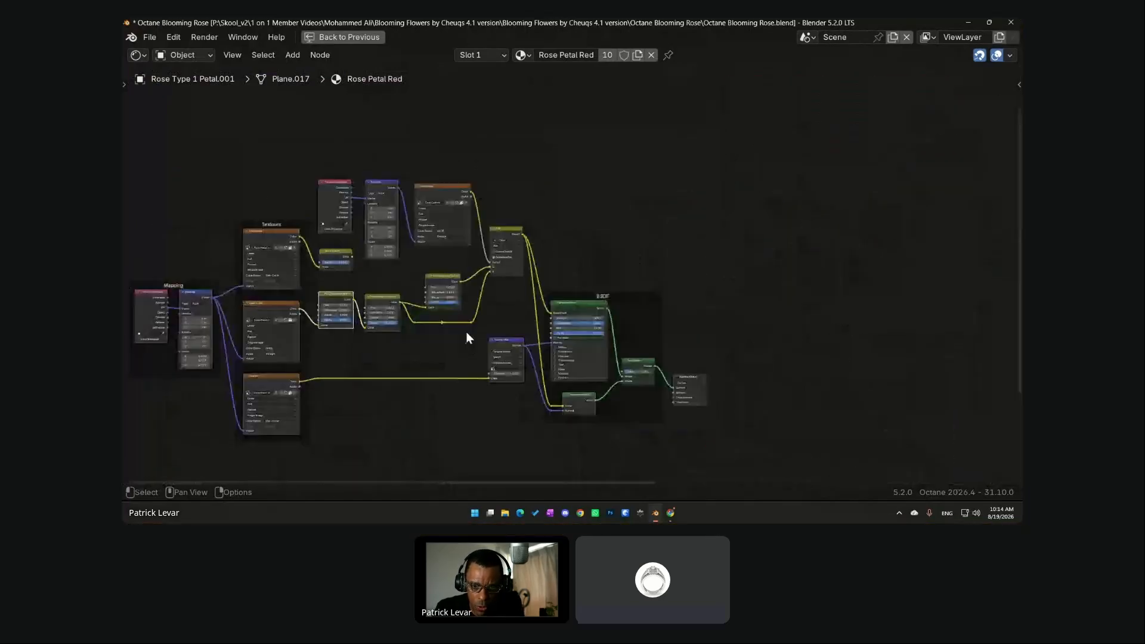
Examine how the Hue/Saturation/Value nodes and the dark outline texture feed the Cycles Mix color node
{"action": "scroll", "coordinate": [439, 316], "scroll_direction": "up", "scroll_amount": 2}
{"action": "scroll", "coordinate": [439, 316], "scroll_direction": "up", "scroll_amount": 2}
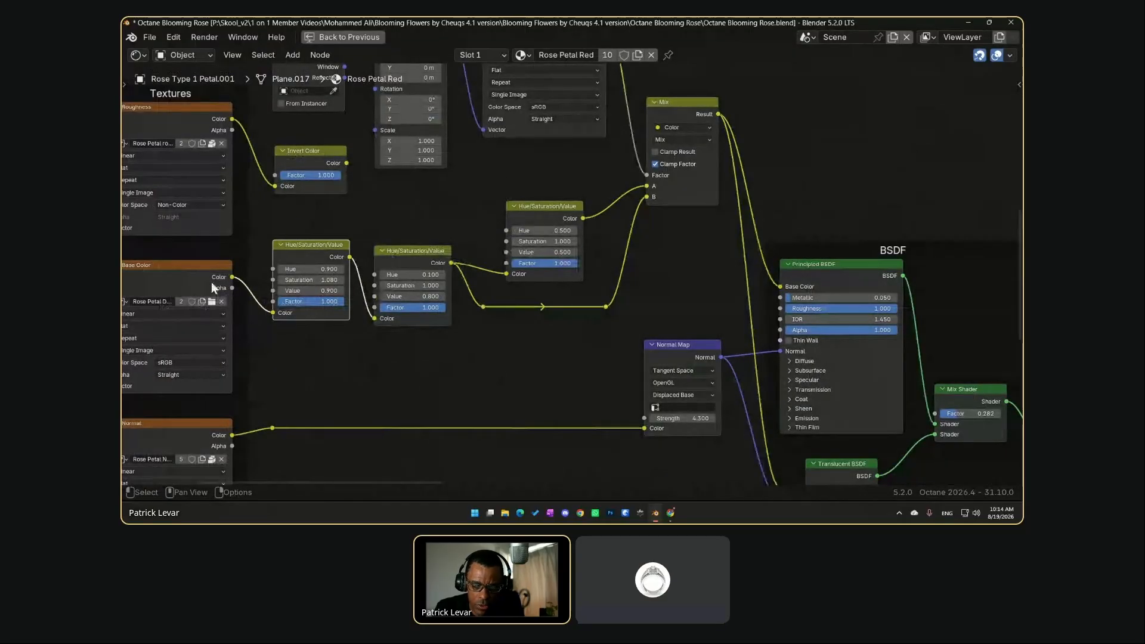
{"action": "middle_click_drag", "start_coordinate": [635, 217], "coordinate": [519, 248]}
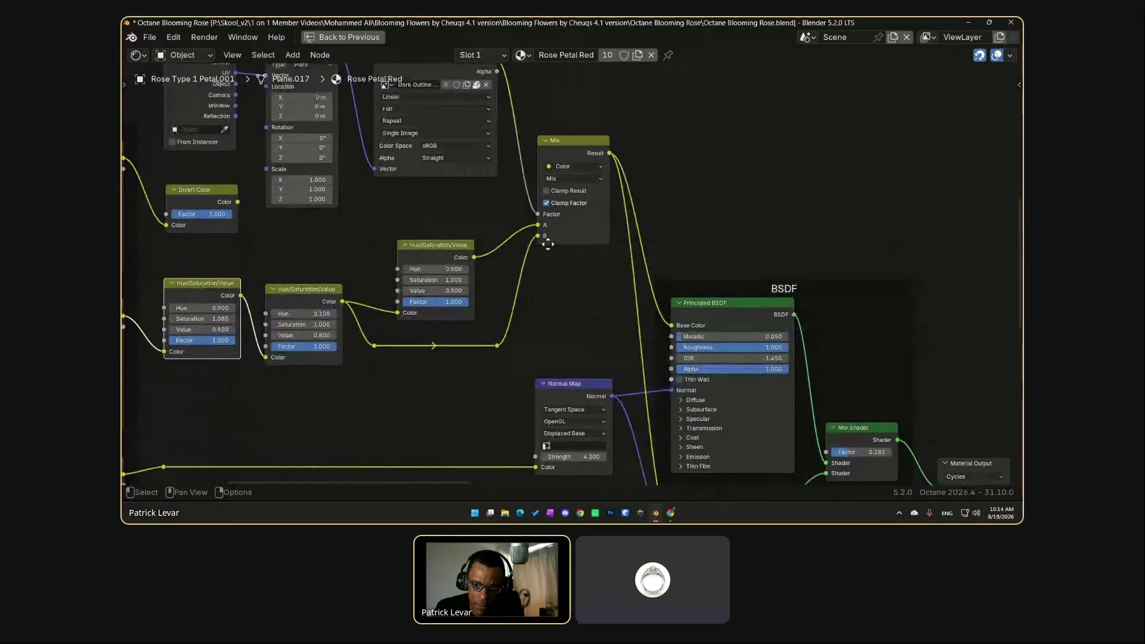
{"action": "middle_click_drag", "start_coordinate": [535, 250], "coordinate": [533, 284]}
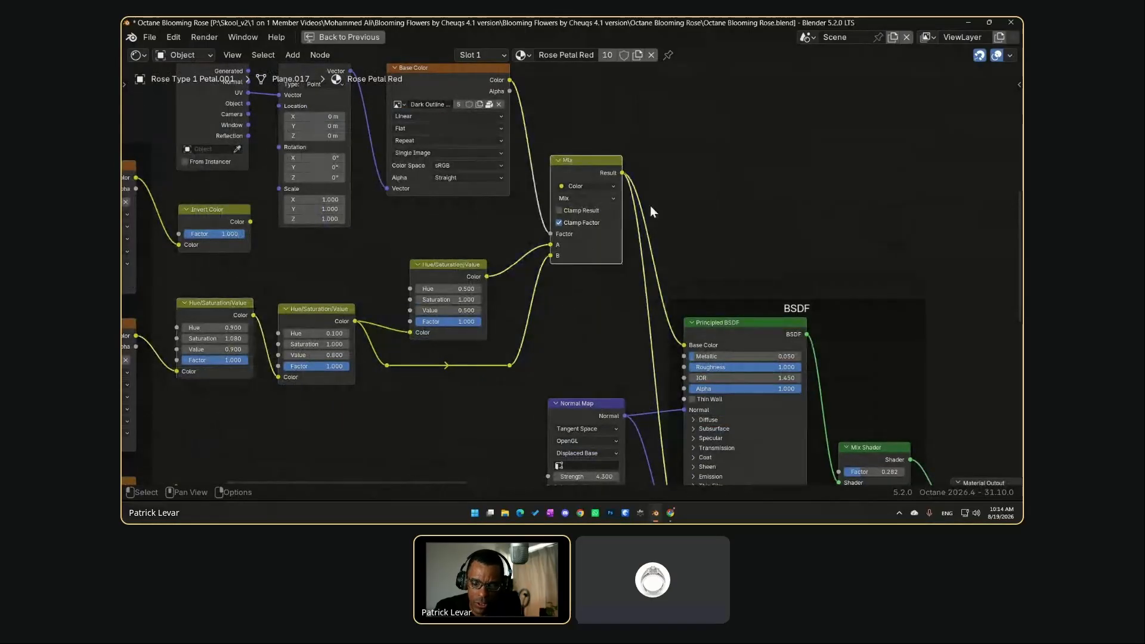
Add an Octane CyclesMixColorNode Wrapper in the empty area beside the Octane tree's transform node
{"action": "scroll", "coordinate": [707, 218], "scroll_direction": "down", "scroll_amount": 1}
{"action": "scroll", "coordinate": [707, 222], "scroll_direction": "down", "scroll_amount": 3}
{"action": "middle_click_drag", "start_coordinate": [707, 222], "coordinate": [301, 224]}
{"action": "scroll", "coordinate": [509, 269], "scroll_direction": "down", "scroll_amount": 3}
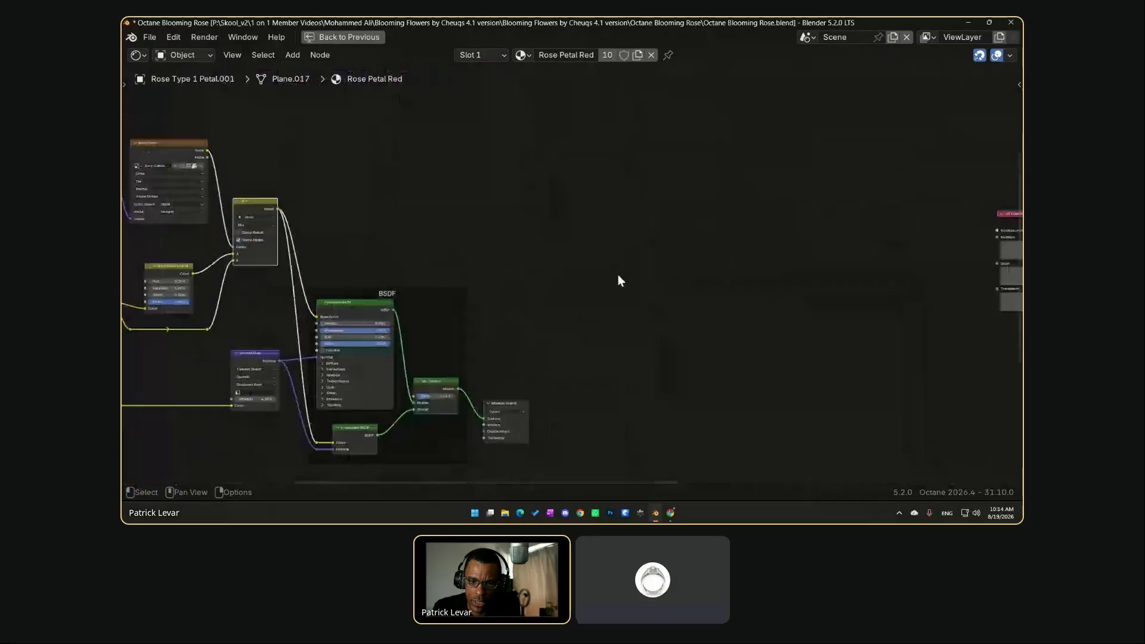
{"action": "middle_click_drag", "start_coordinate": [707, 309], "coordinate": [467, 299]}
{"action": "middle_click_drag", "start_coordinate": [664, 330], "coordinate": [514, 313]}
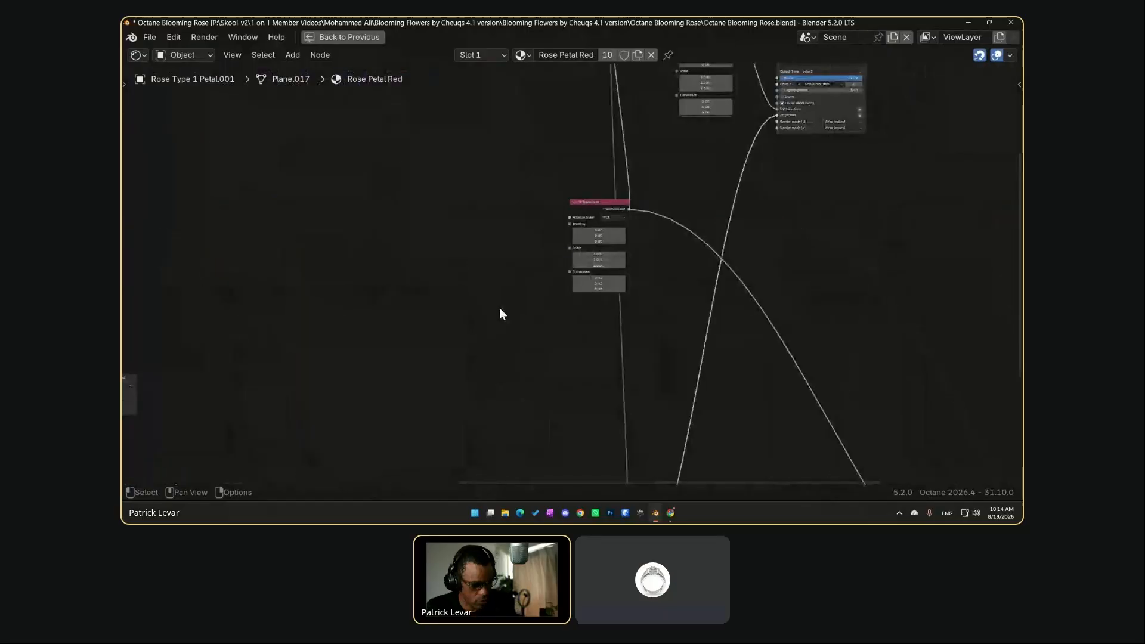
{"action": "key", "text": "shift+a"}
{"action": "mouse_move", "coordinate": [500, 309]}
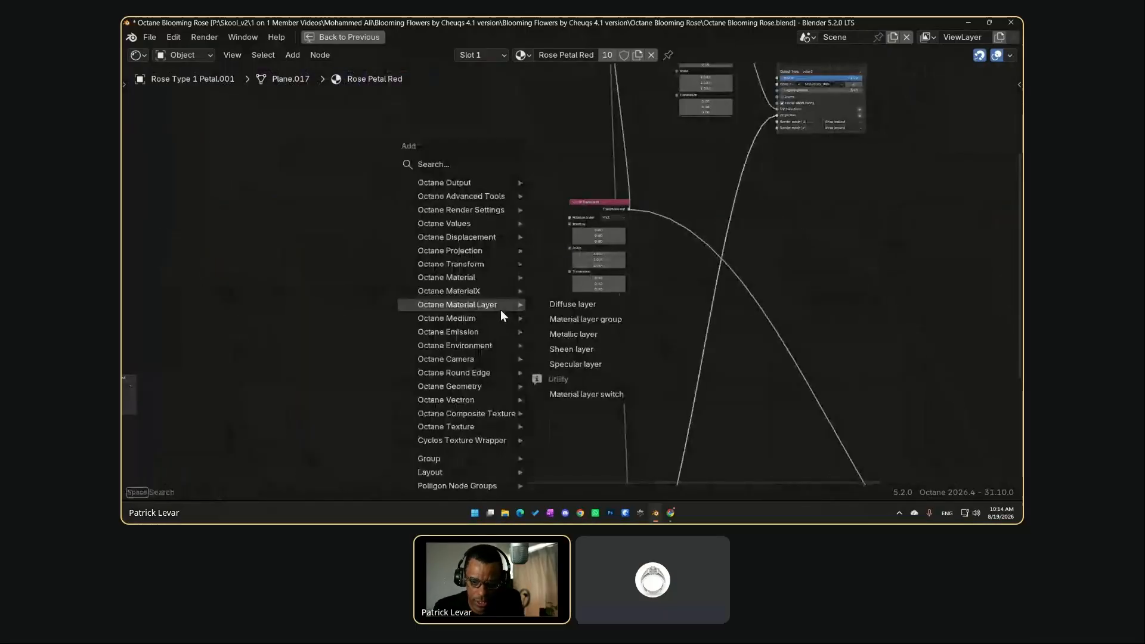
{"action": "mouse_move", "coordinate": [441, 439]}
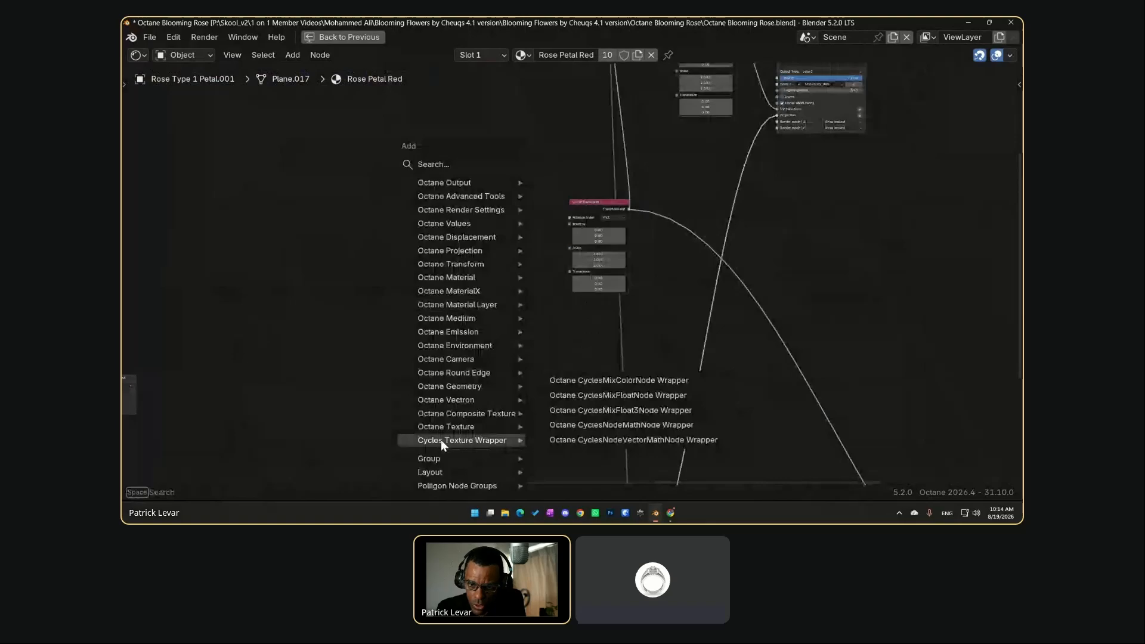
{"action": "left_click", "coordinate": [556, 380]}
{"action": "left_click", "coordinate": [495, 276]}
{"action": "scroll", "coordinate": [485, 284], "scroll_direction": "up", "scroll_amount": 1}
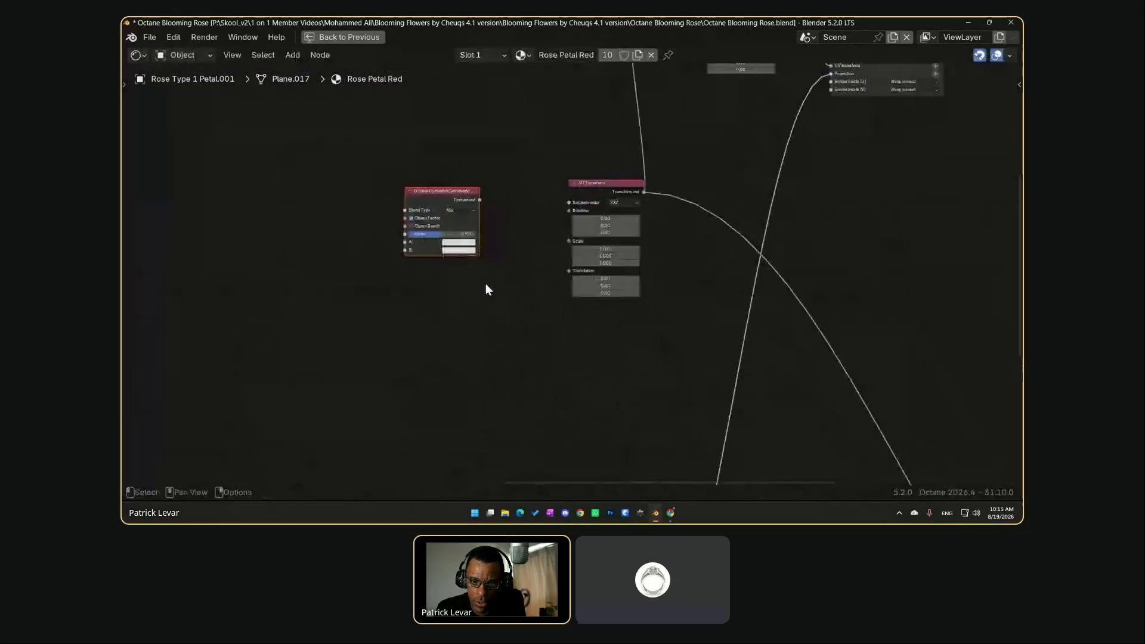
Place the mix color wrapper beside the Cycles Mix node, set its Factor to 0.39 and compare their inputs
{"action": "scroll", "coordinate": [472, 302], "scroll_direction": "up", "scroll_amount": 2}
{"action": "middle_click_drag", "start_coordinate": [462, 315], "coordinate": [678, 331]}
{"action": "scroll", "coordinate": [678, 330], "scroll_direction": "down", "scroll_amount": 3}
{"action": "scroll", "coordinate": [581, 332], "scroll_direction": "down", "scroll_amount": 2}
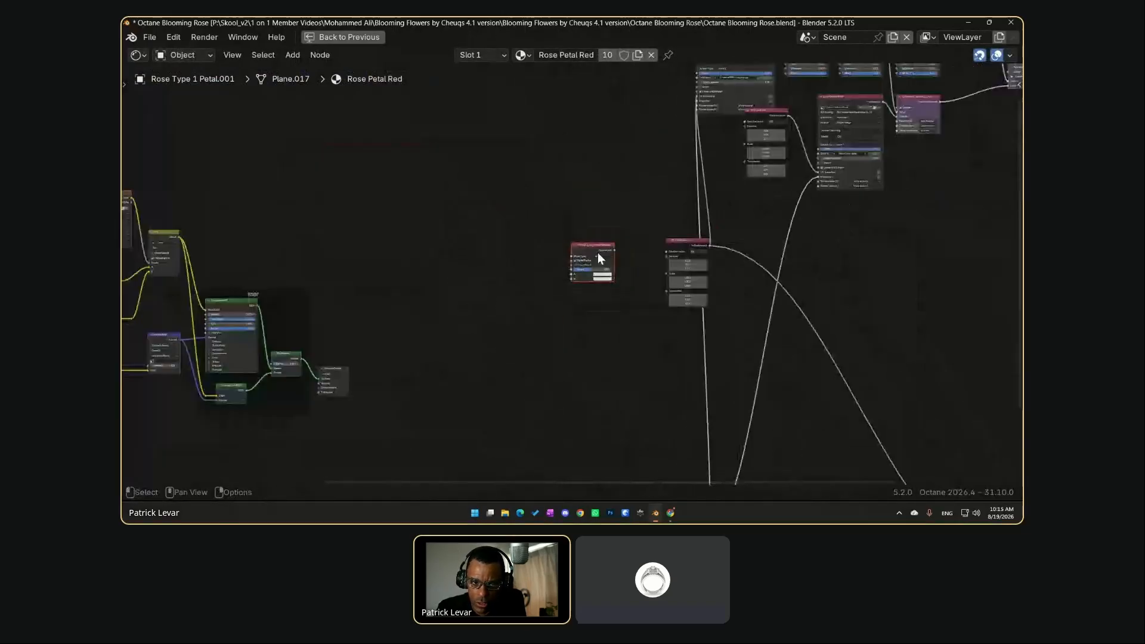
{"action": "scroll", "coordinate": [598, 253], "scroll_direction": "up", "scroll_amount": 6}
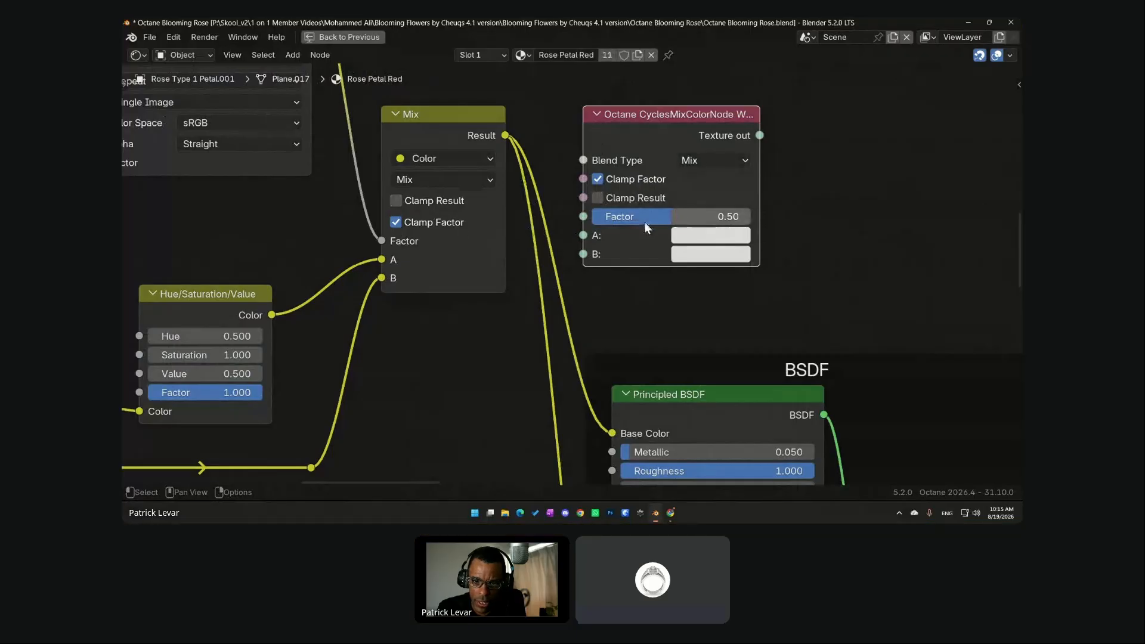
{"action": "mouse_move", "coordinate": [644, 221]}
{"action": "left_mouse_down"}
{"action": "mouse_move", "coordinate": [661, 222]}
{"action": "mouse_move", "coordinate": [626, 222]}
{"action": "left_mouse_up"}
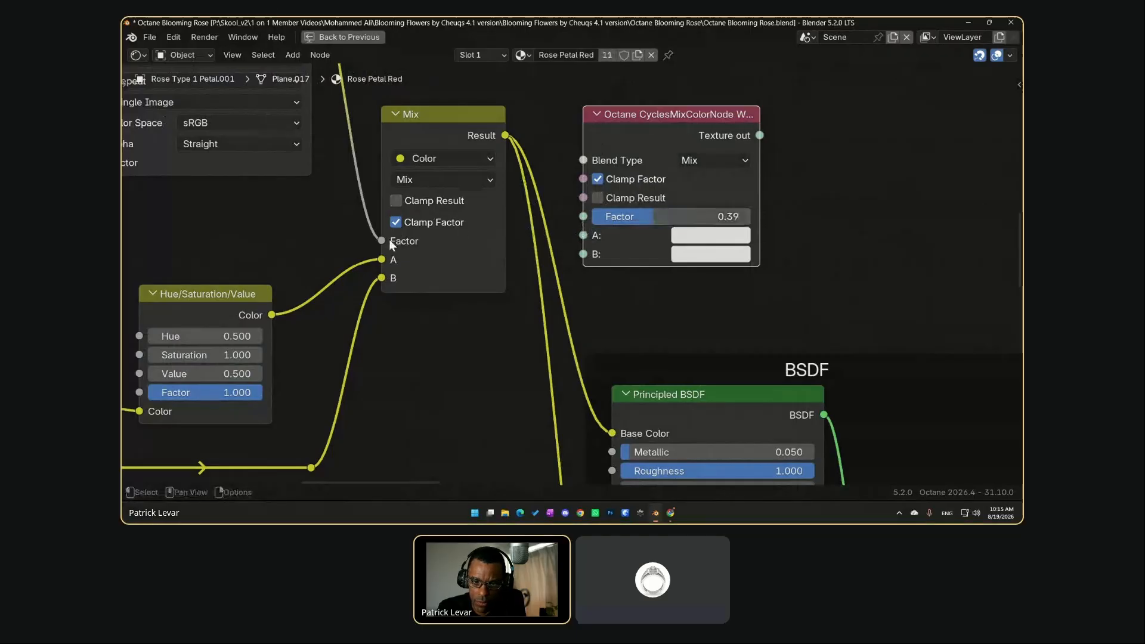
{"action": "mouse_move", "coordinate": [387, 240]}
{"action": "left_mouse_down"}
{"action": "mouse_move", "coordinate": [267, 232]}
{"action": "mouse_move", "coordinate": [383, 241]}
{"action": "left_mouse_up"}
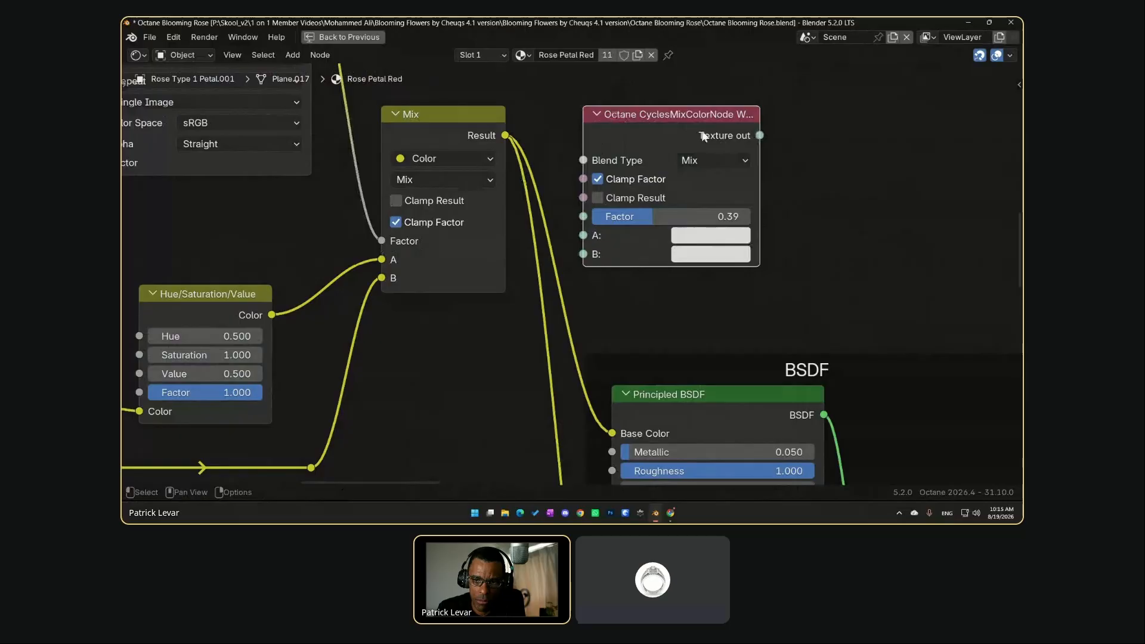
{"action": "scroll", "coordinate": [686, 127], "scroll_direction": "down", "scroll_amount": 1}
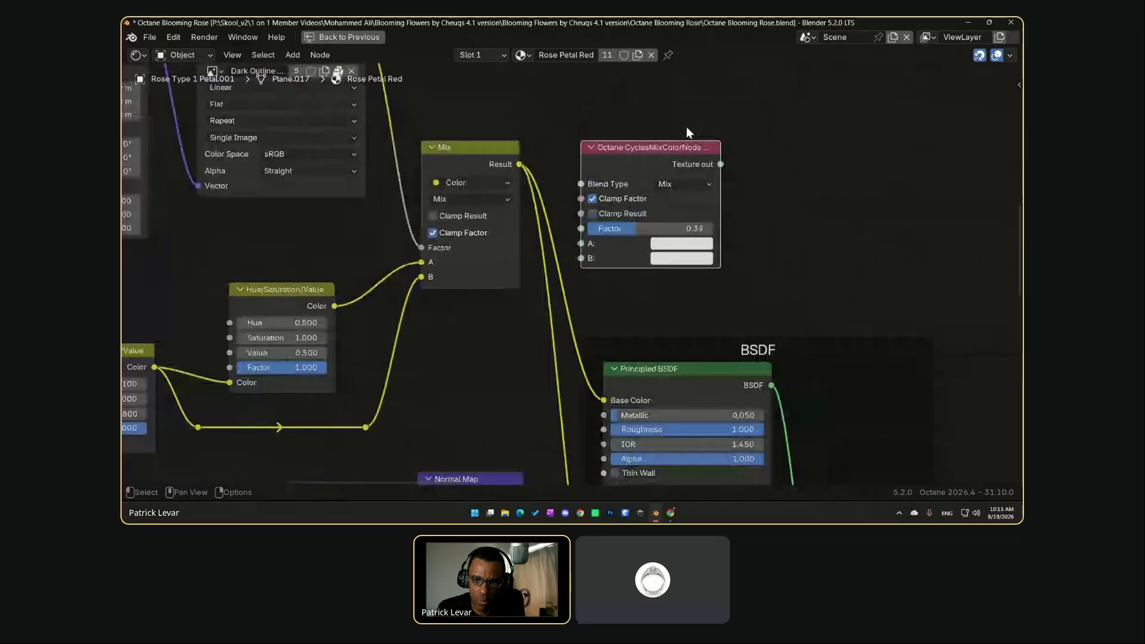
{"action": "left_click", "coordinate": [669, 184]}
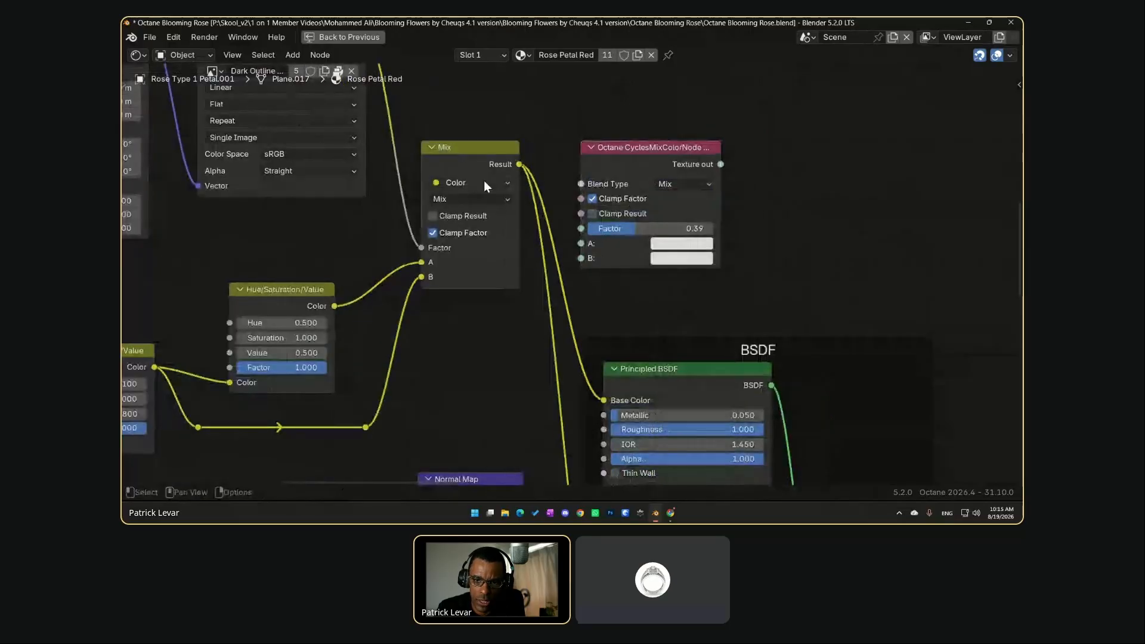
Move the mix color wrapper away from the Mix node into the empty area beyond the BSDF frame
{"action": "left_click_drag", "start_coordinate": [628, 146], "coordinate": [739, 131]}
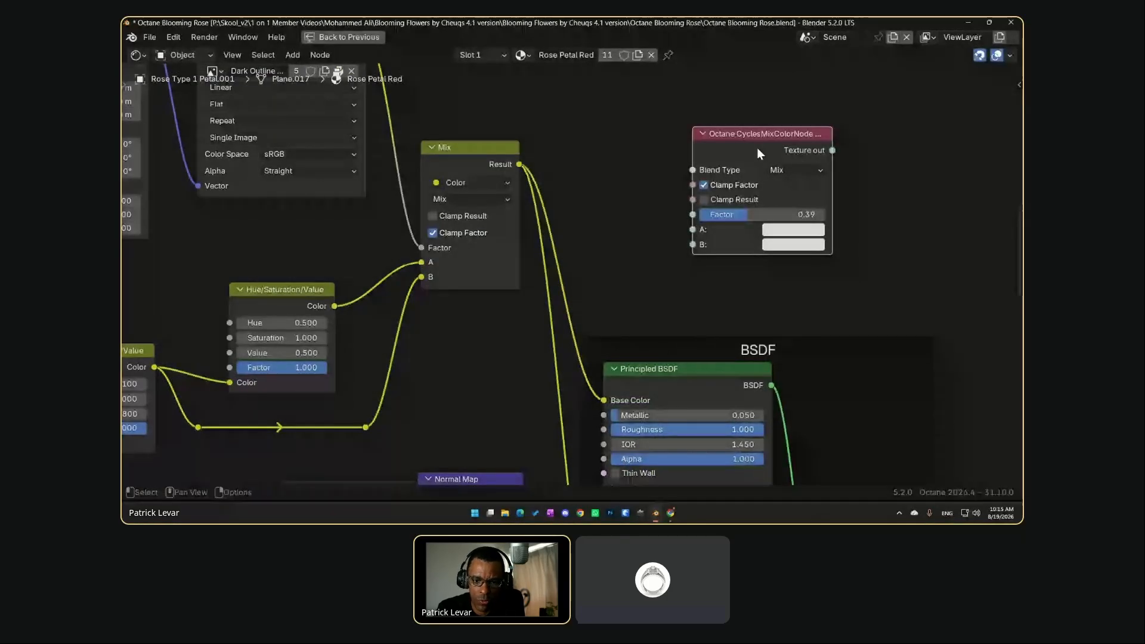
{"action": "scroll", "coordinate": [757, 148], "scroll_direction": "down", "scroll_amount": 4}
{"action": "middle_click_drag", "start_coordinate": [757, 148], "coordinate": [436, 162]}
{"action": "scroll", "coordinate": [441, 163], "scroll_direction": "down", "scroll_amount": 4}
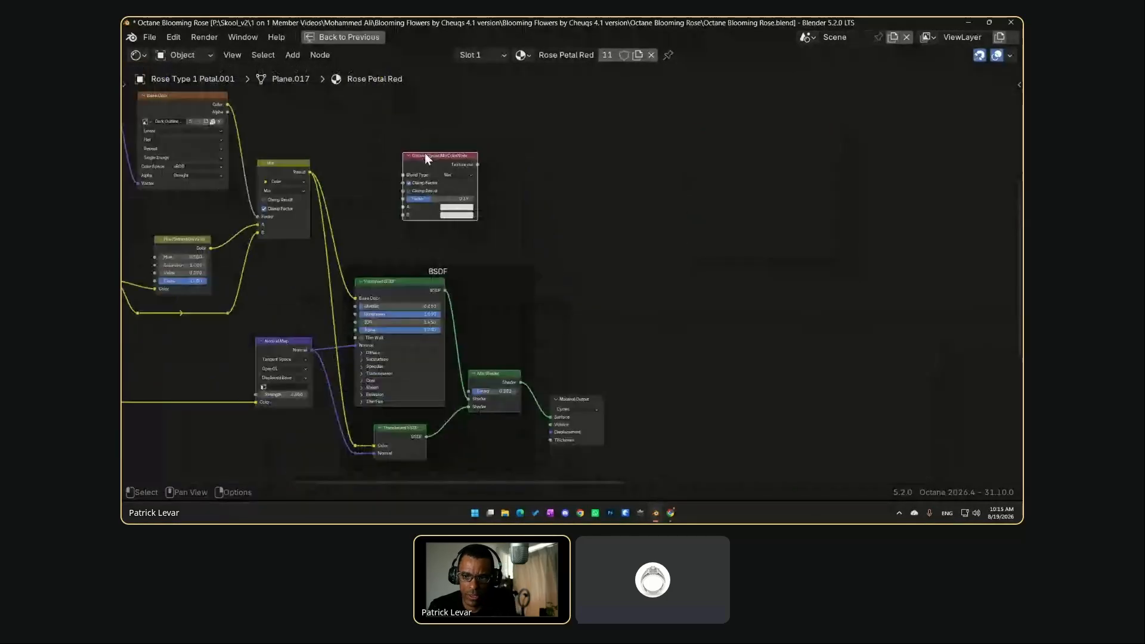
{"action": "left_click_drag", "start_coordinate": [425, 153], "coordinate": [657, 160]}
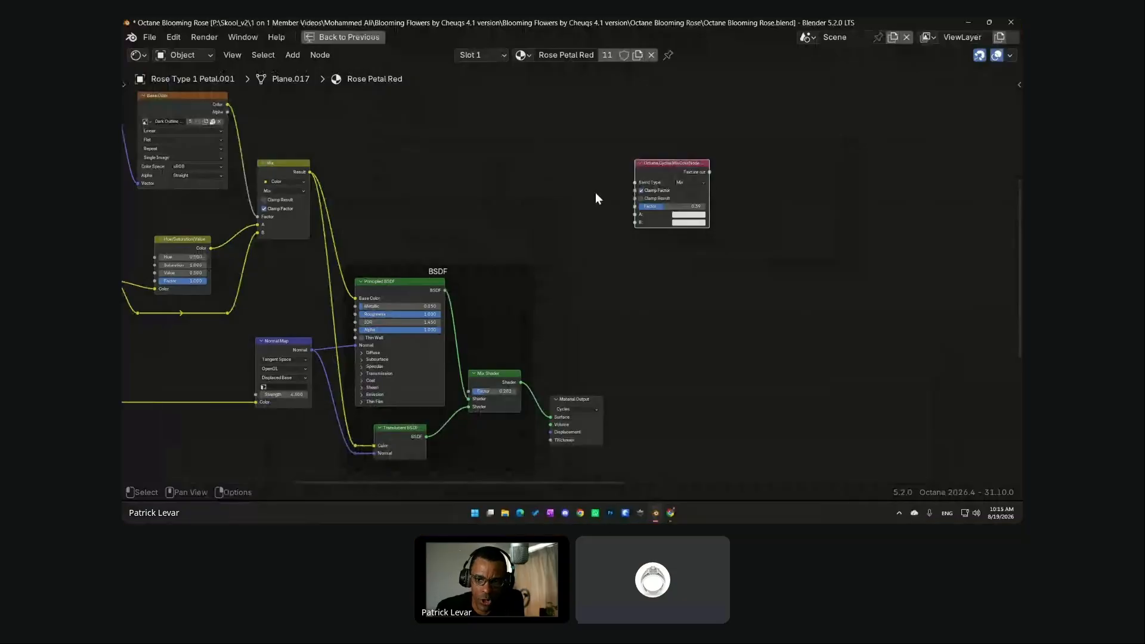
Bring the mix color wrapper back beside the Cycles Mix node and delete it
{"action": "scroll", "coordinate": [627, 197], "scroll_direction": "up", "scroll_amount": 2}
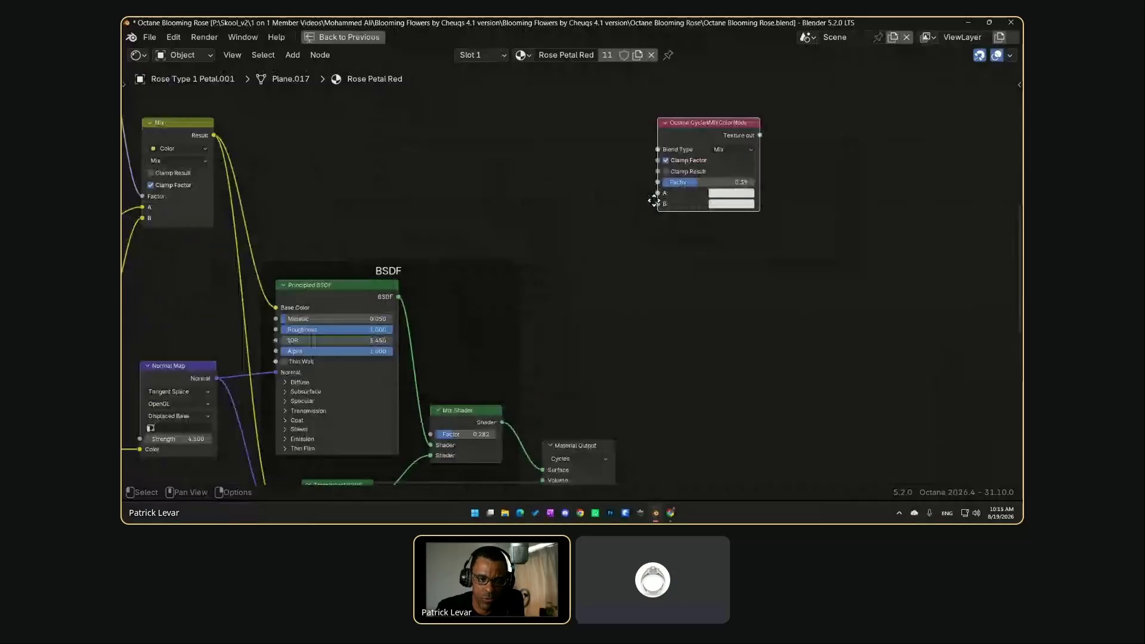
{"action": "middle_click_drag", "start_coordinate": [654, 201], "coordinate": [714, 219]}
{"action": "left_click_drag", "start_coordinate": [234, 148], "coordinate": [216, 162]}
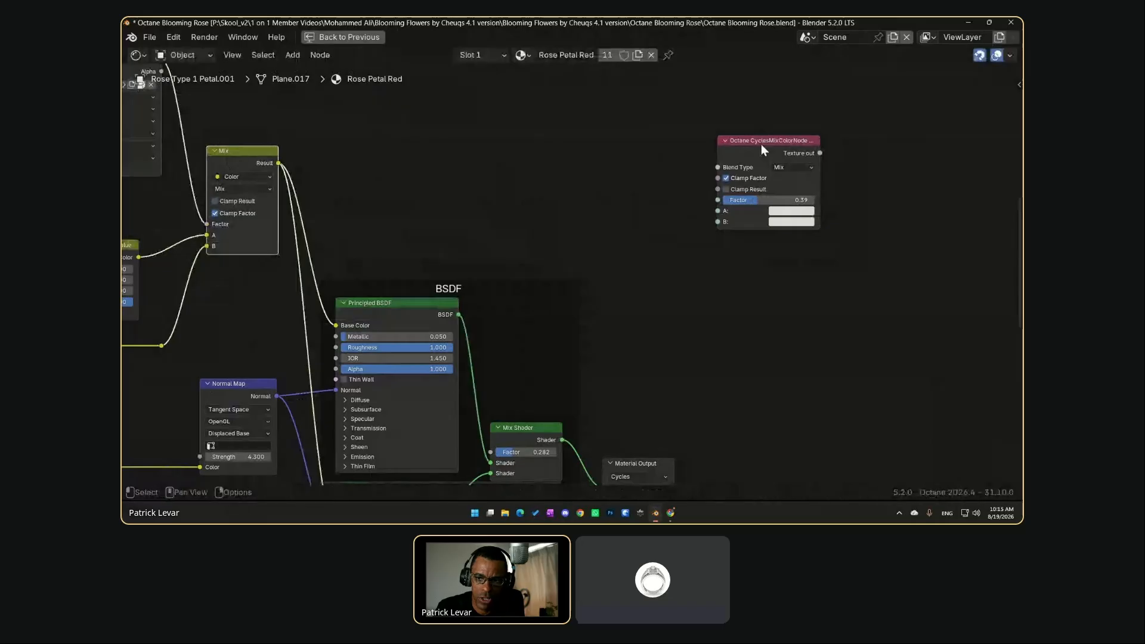
{"action": "left_click_drag", "start_coordinate": [762, 149], "coordinate": [363, 159]}
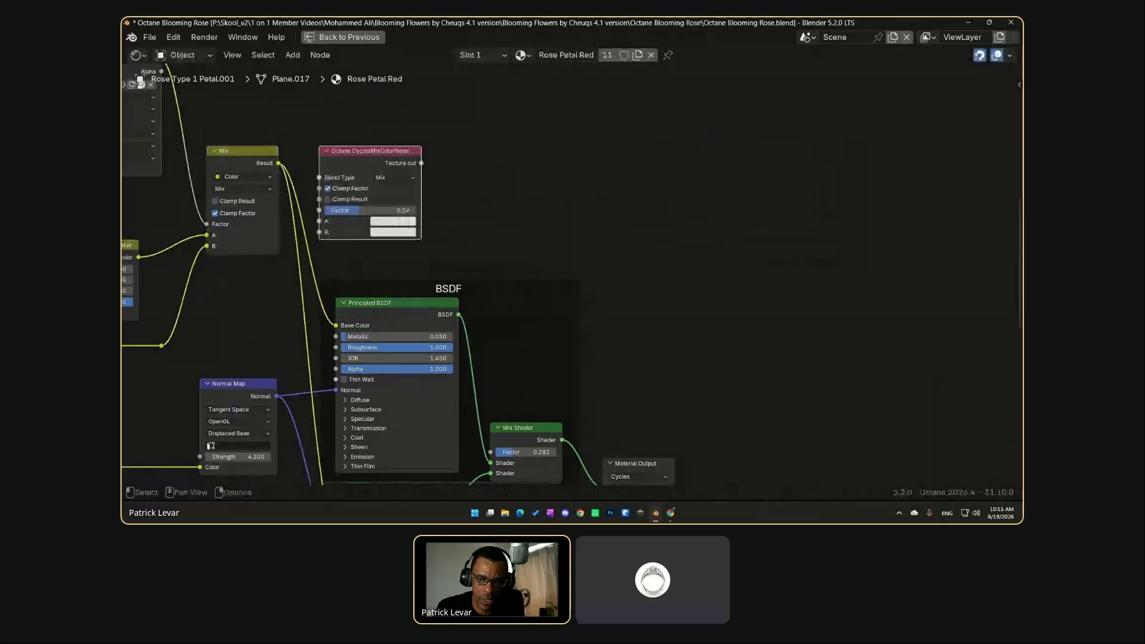
{"action": "middle_click_drag", "start_coordinate": [320, 161], "coordinate": [619, 104]}
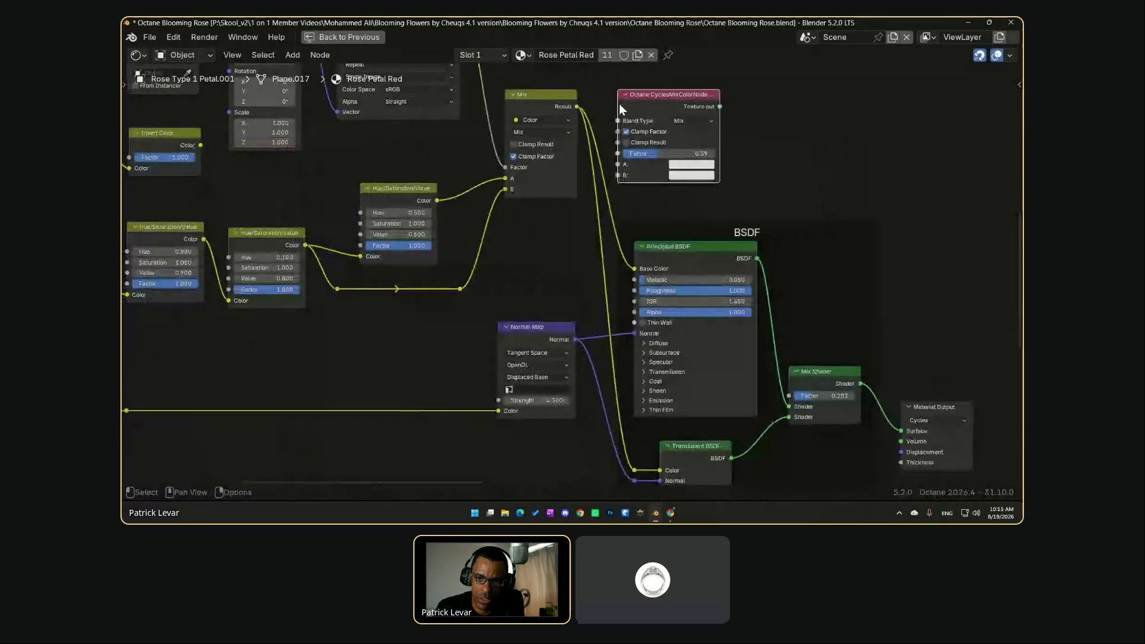
{"action": "key", "text": "x"}
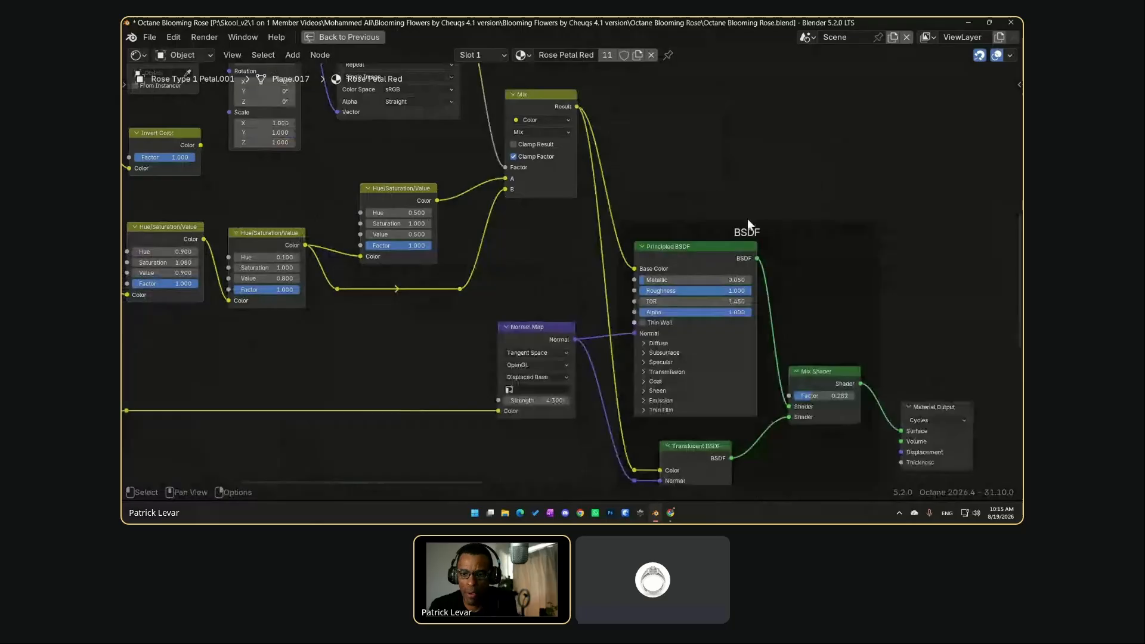
Examine the Octane Composite texture node and the two Composite Texture Layers connected to it
{"action": "scroll", "coordinate": [761, 205], "scroll_direction": "down", "scroll_amount": 5}
{"action": "middle_click_drag", "start_coordinate": [800, 200], "coordinate": [609, 213]}
{"action": "scroll", "coordinate": [608, 212], "scroll_direction": "down", "scroll_amount": 1}
{"action": "middle_click_drag", "start_coordinate": [831, 265], "coordinate": [620, 321]}
{"action": "scroll", "coordinate": [620, 321], "scroll_direction": "up", "scroll_amount": 1}
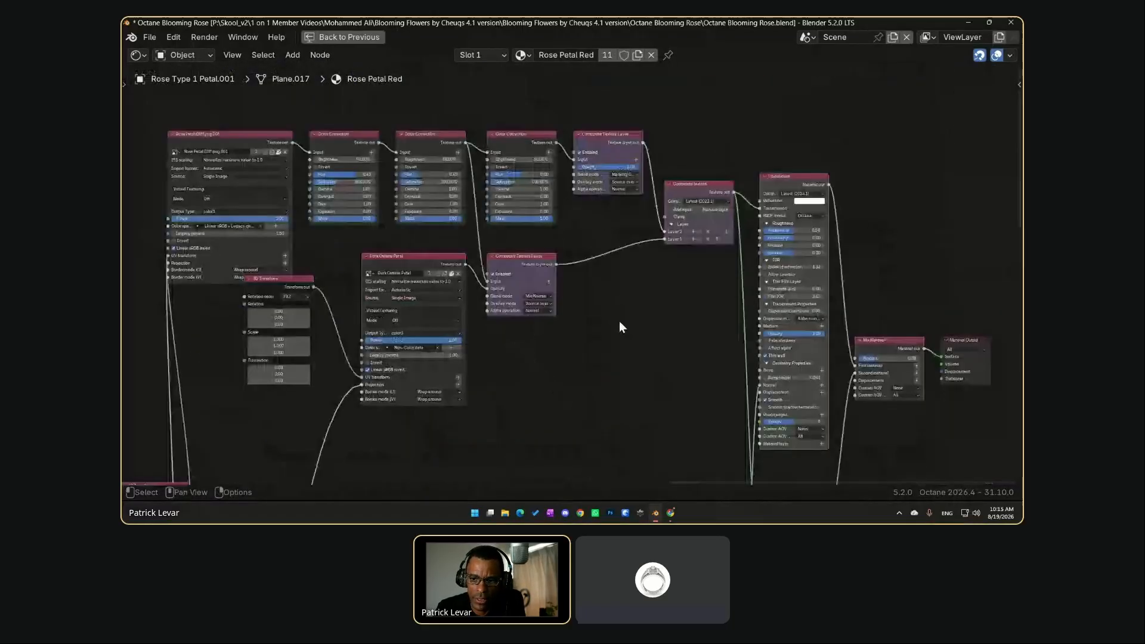
{"action": "scroll", "coordinate": [685, 191], "scroll_direction": "up", "scroll_amount": 6}
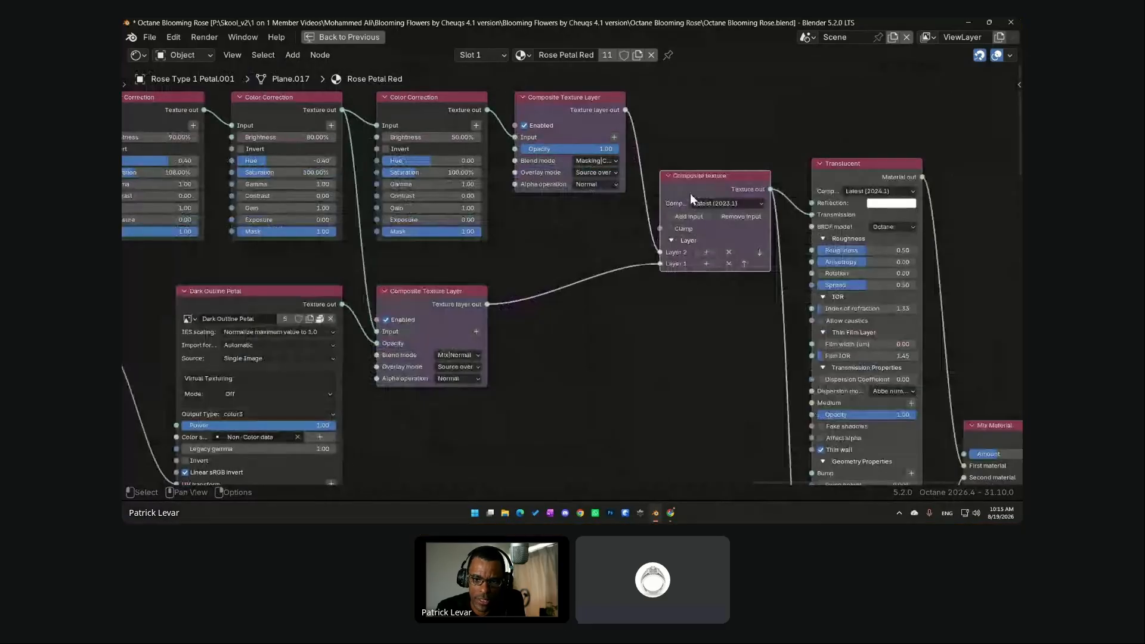
Return to the Cycles tree and check the Mix node's blending mode and inputs
{"action": "scroll", "coordinate": [690, 193], "scroll_direction": "down", "scroll_amount": 1}
{"action": "scroll", "coordinate": [446, 320], "scroll_direction": "down", "scroll_amount": 3}
{"action": "middle_click_drag", "start_coordinate": [374, 330], "coordinate": [775, 302]}
{"action": "middle_click_drag", "start_coordinate": [374, 225], "coordinate": [543, 245]}
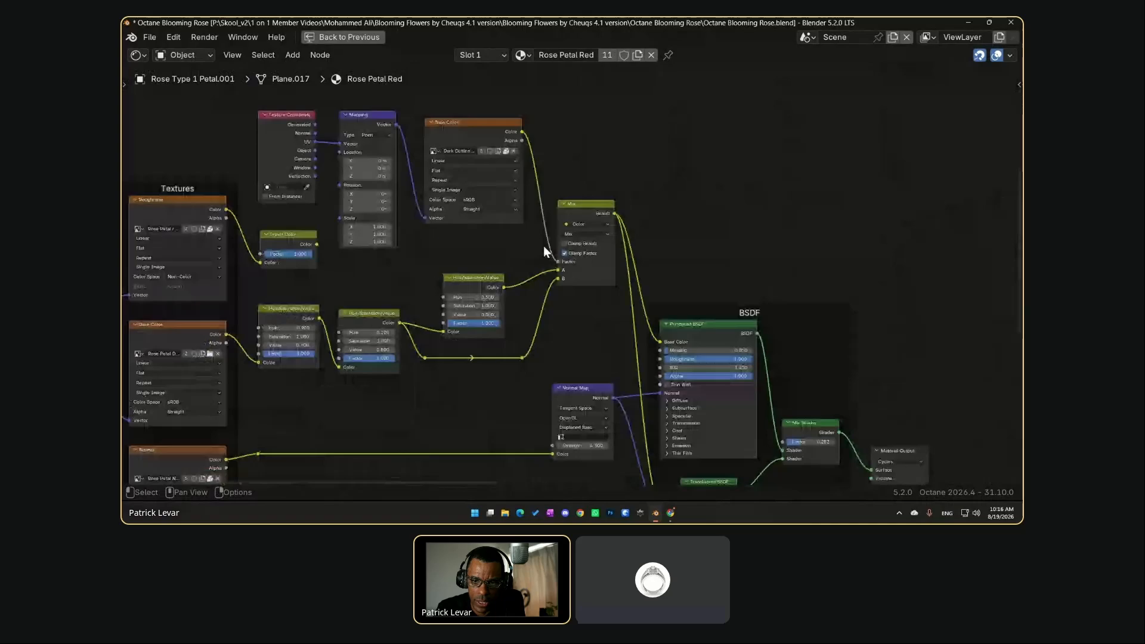
{"action": "scroll", "coordinate": [543, 246], "scroll_direction": "up", "scroll_amount": 1}
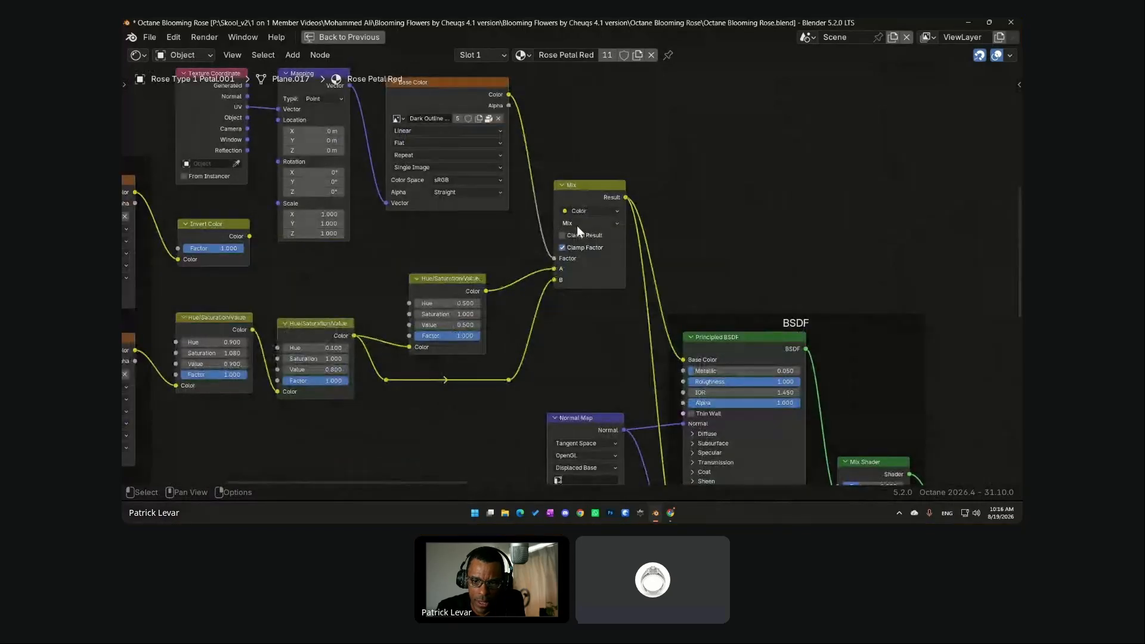
{"action": "left_click", "coordinate": [578, 224]}
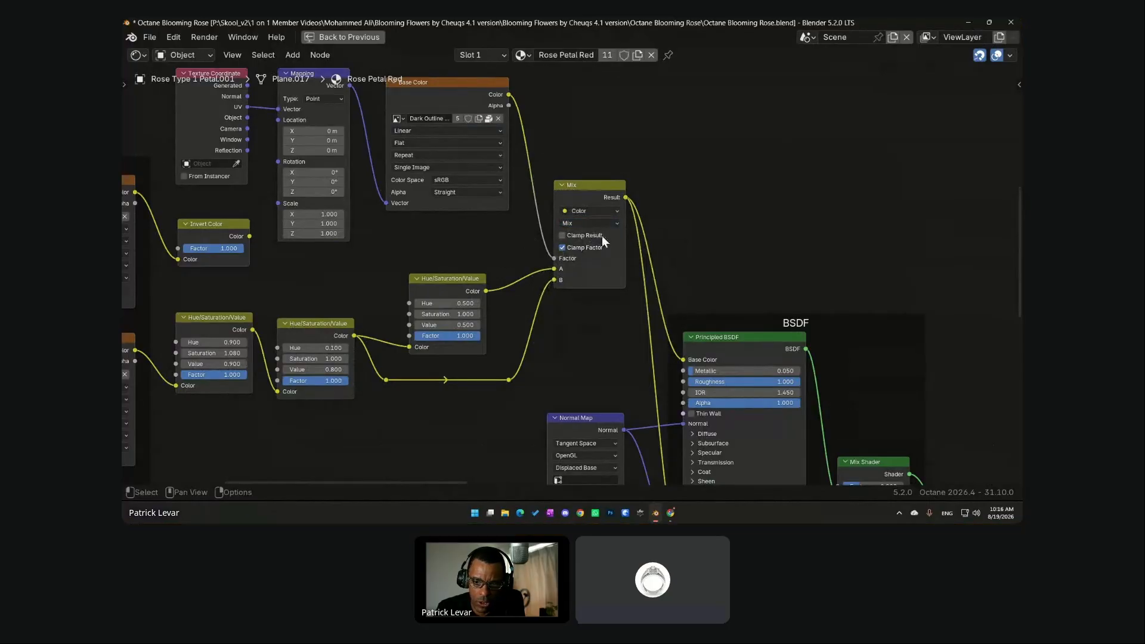
Shift the Octane Composite texture node closer to the Translucent material and trace the nodes feeding its two layers
{"action": "middle_click_drag", "start_coordinate": [770, 233], "coordinate": [654, 270]}
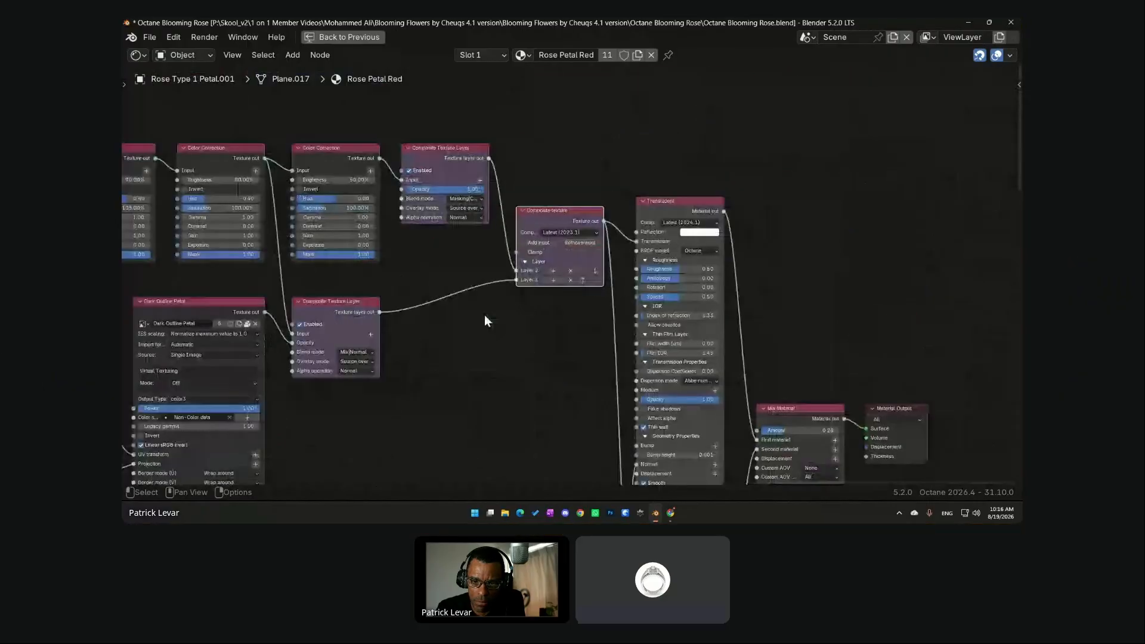
{"action": "scroll", "coordinate": [485, 315], "scroll_direction": "up", "scroll_amount": 4}
{"action": "left_click_drag", "start_coordinate": [551, 197], "coordinate": [579, 183]}
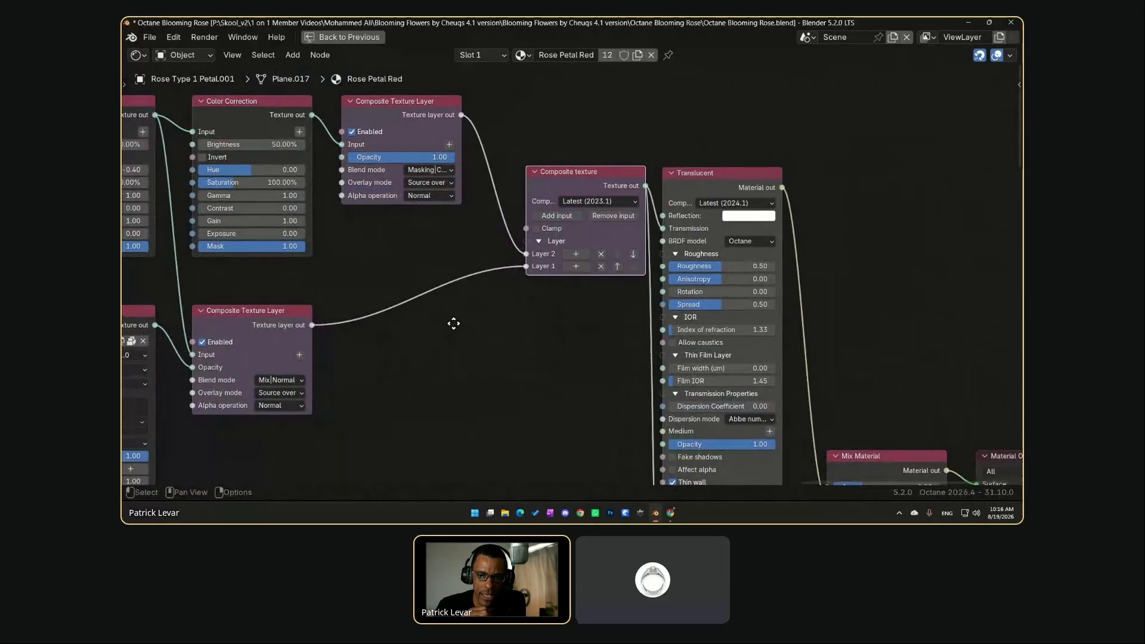
{"action": "middle_click_drag", "start_coordinate": [455, 322], "coordinate": [529, 307]}
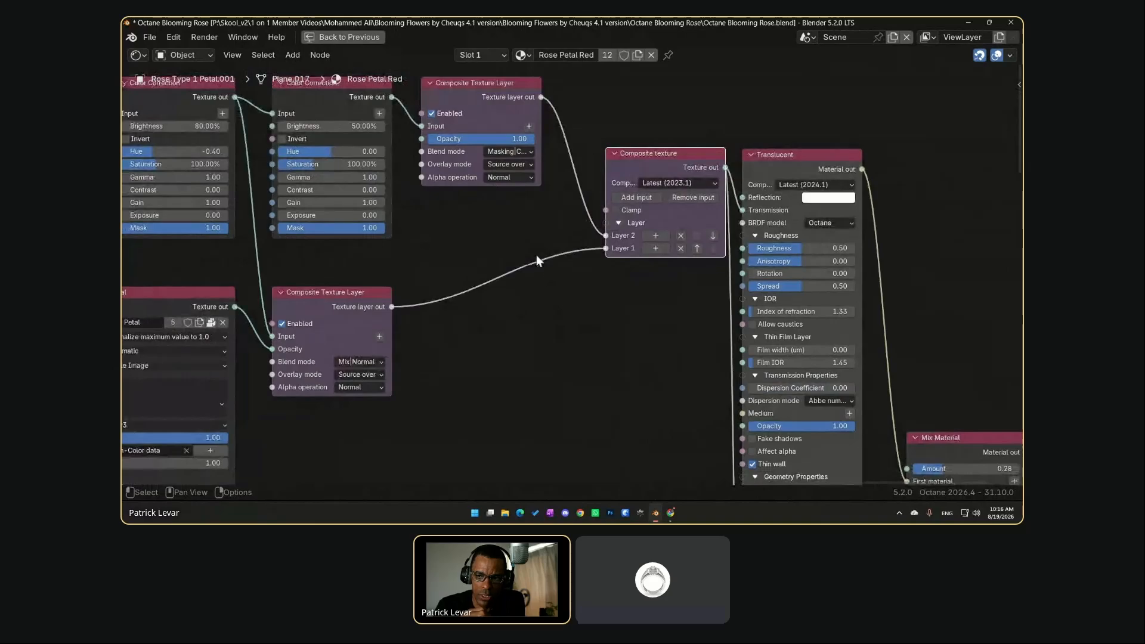
{"action": "middle_click_drag", "start_coordinate": [537, 260], "coordinate": [719, 265]}
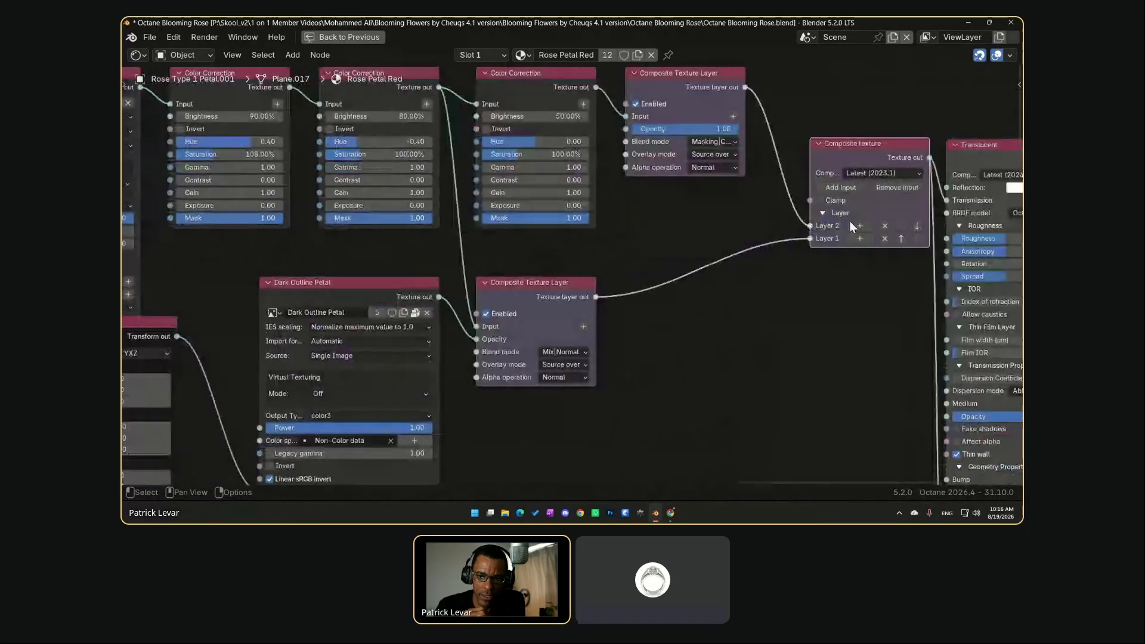
{"action": "middle_click_drag", "start_coordinate": [632, 340], "coordinate": [574, 317]}
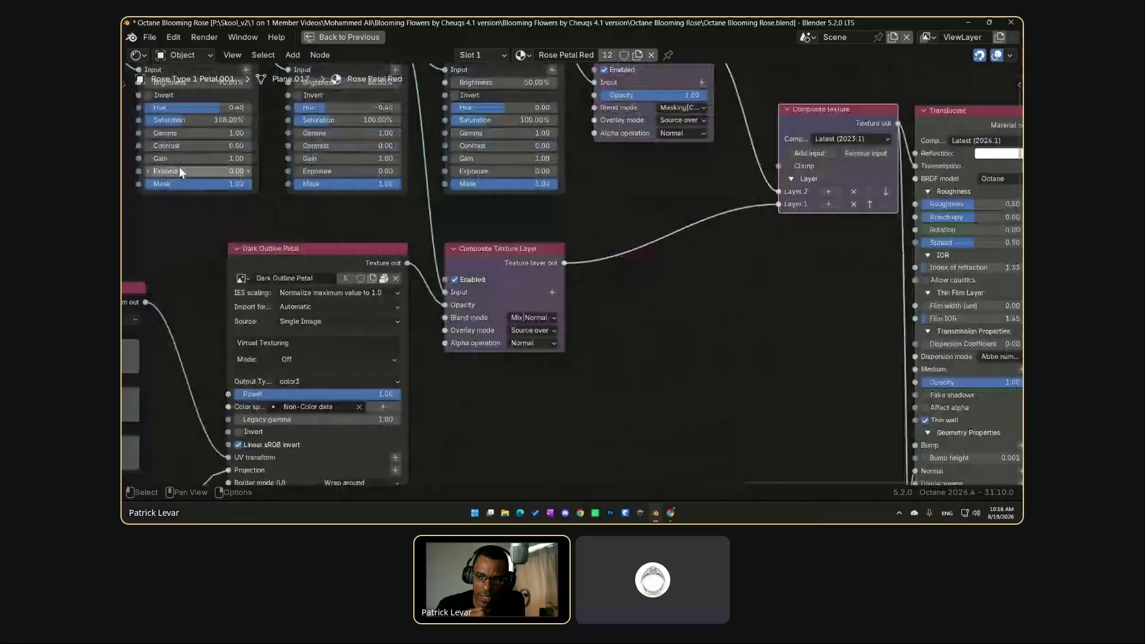
{"action": "middle_click_drag", "start_coordinate": [762, 248], "coordinate": [752, 268]}
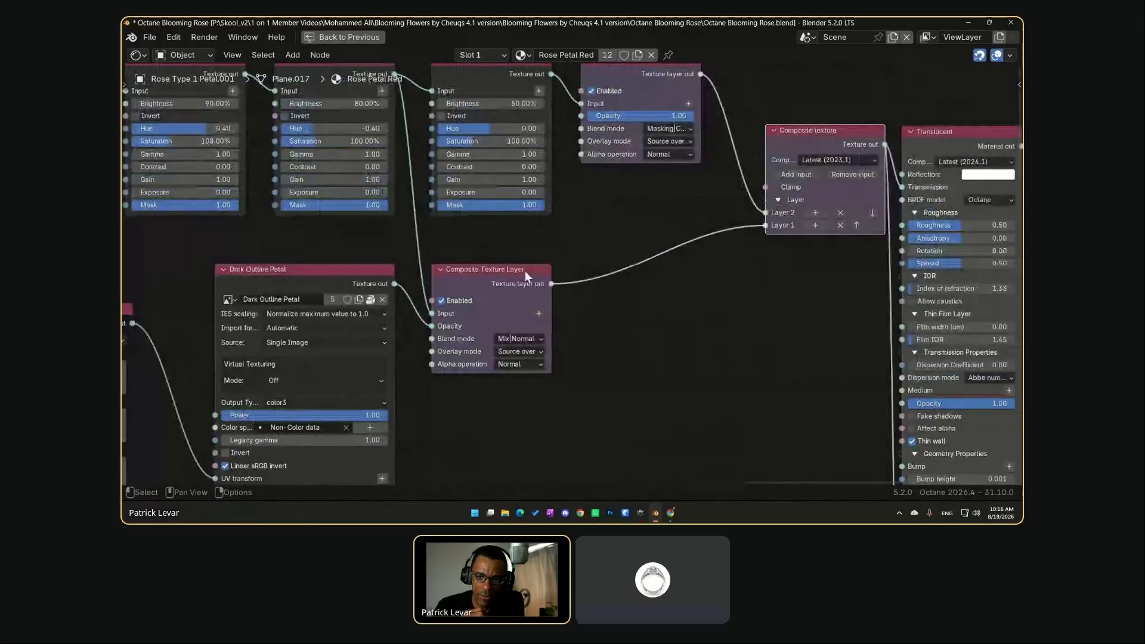
Move the lower Composite Texture Layer closer to the Composite texture node, disconnect it, and add a new layer node to Layer 1
{"action": "left_click_drag", "start_coordinate": [525, 269], "coordinate": [692, 226]}
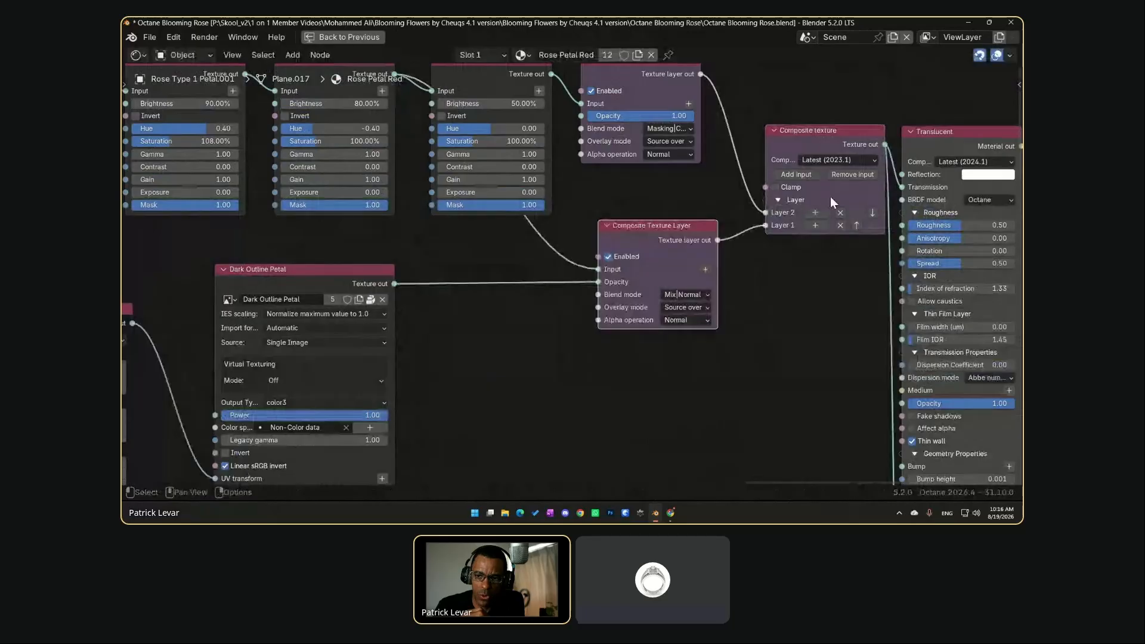
{"action": "left_click_drag", "start_coordinate": [766, 225], "coordinate": [753, 246]}
{"action": "left_click", "coordinate": [816, 225]}
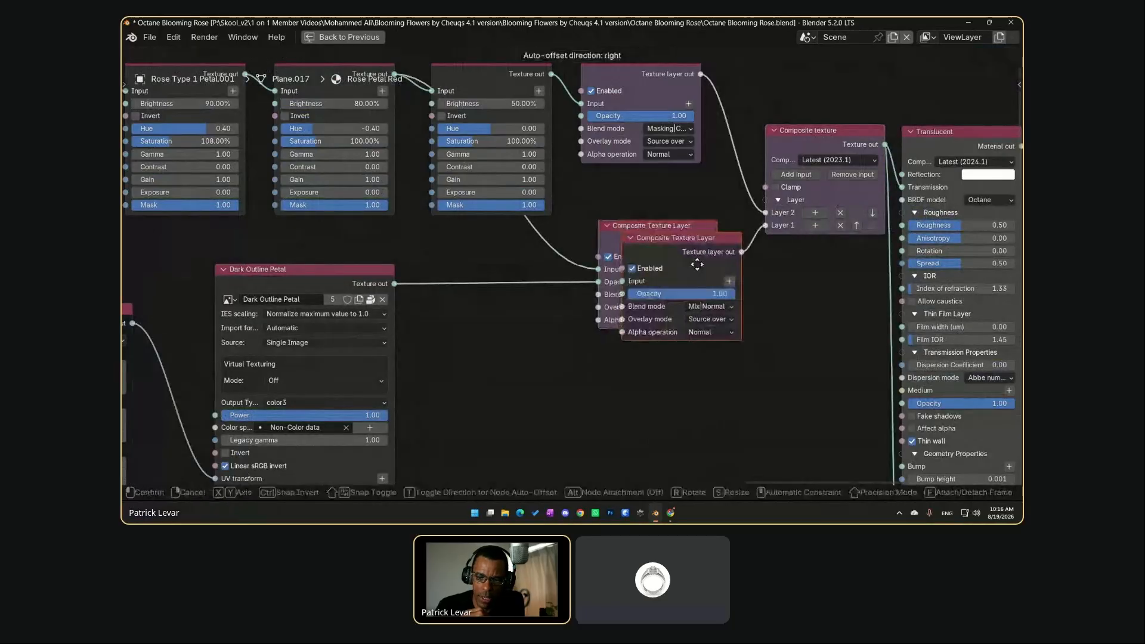
Delete the newly added Composite Texture Layer and reconnect the original lower layer to the Composite texture's Layer 1 input
{"action": "left_click_drag", "start_coordinate": [652, 257], "coordinate": [687, 387]}
{"action": "key", "text": "x"}
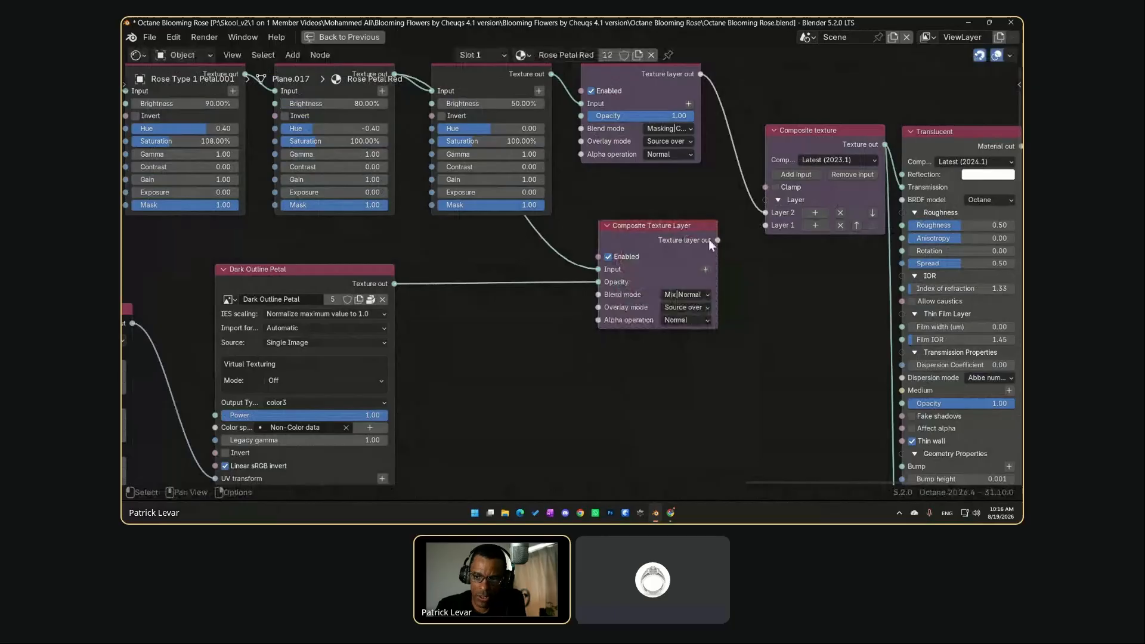
{"action": "left_click_drag", "start_coordinate": [717, 240], "coordinate": [765, 225]}
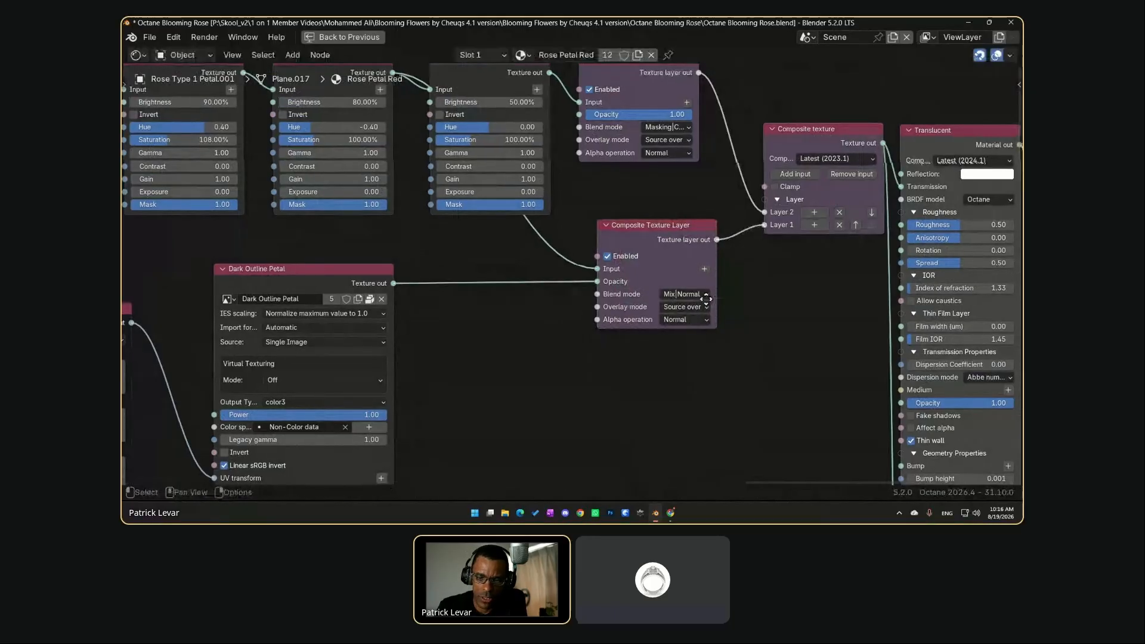
Review the blend mode options of the lower Composite Texture Layer, keeping Mix|Normal
{"action": "scroll", "coordinate": [601, 328], "scroll_direction": "up", "scroll_amount": 2}
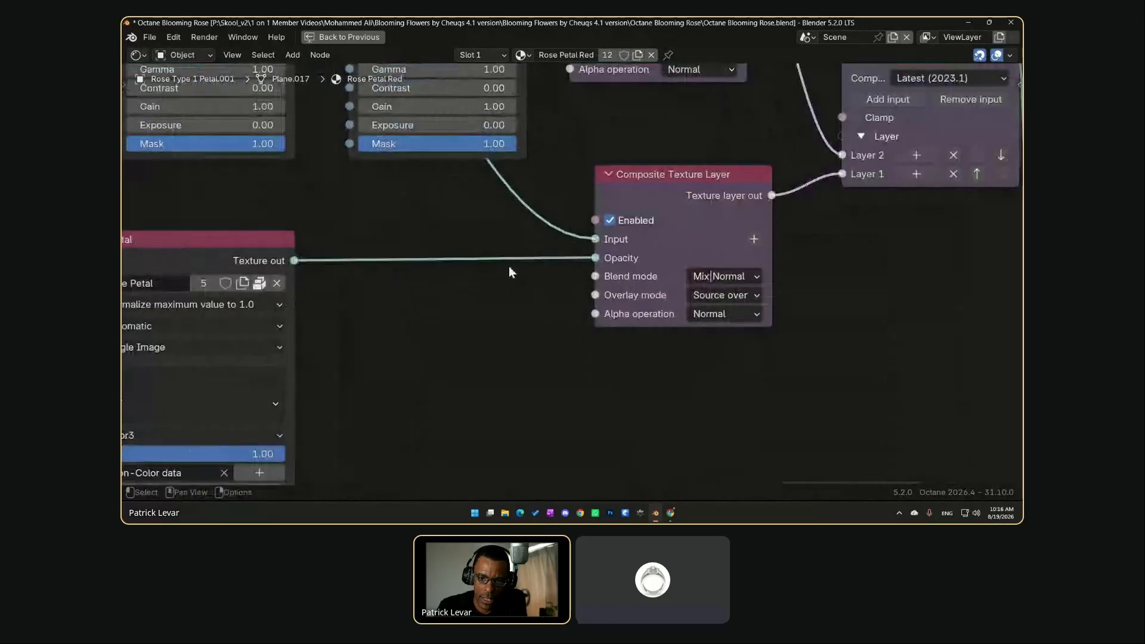
{"action": "mouse_move", "coordinate": [585, 262]}
{"action": "left_mouse_down"}
{"action": "mouse_move", "coordinate": [378, 293]}
{"action": "mouse_move", "coordinate": [597, 260]}
{"action": "left_mouse_up"}
{"action": "scroll", "coordinate": [696, 299], "scroll_direction": "up", "scroll_amount": 1}
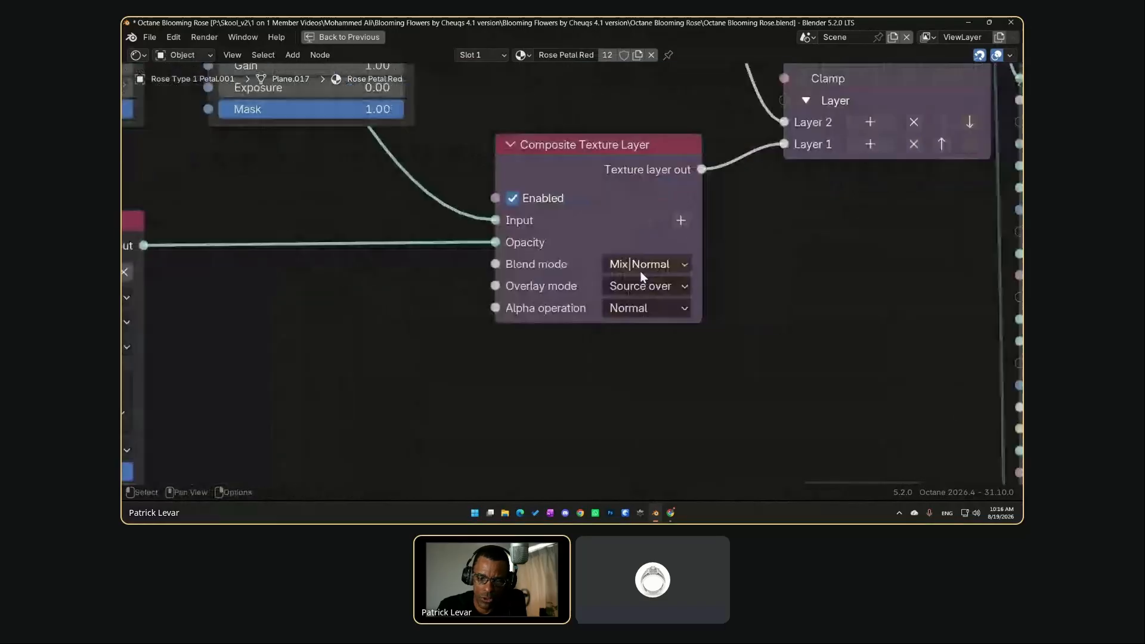
{"action": "left_click", "coordinate": [639, 271]}
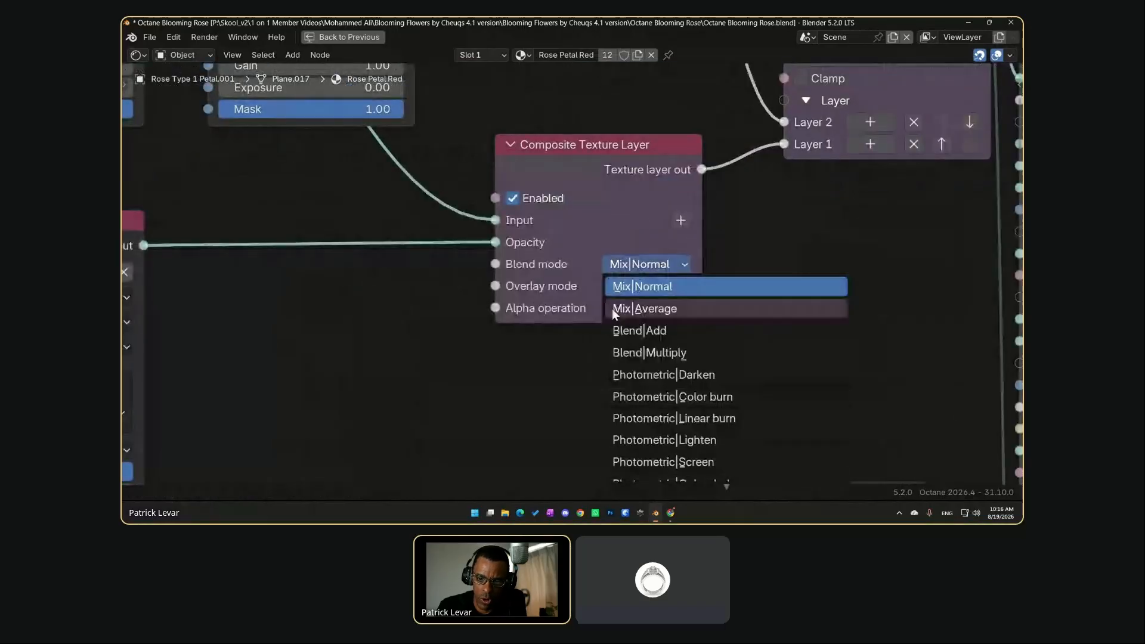
{"action": "left_click", "coordinate": [634, 285]}
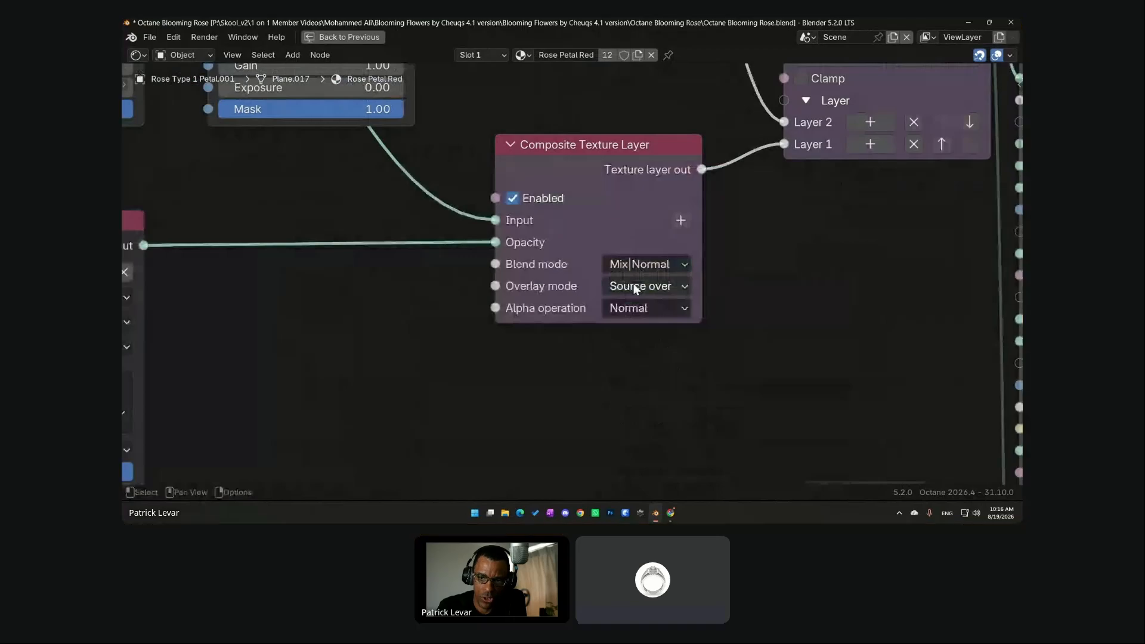
Copy the color Mix node from the Cycles node tree
{"action": "scroll", "coordinate": [488, 341], "scroll_direction": "down", "scroll_amount": 1}
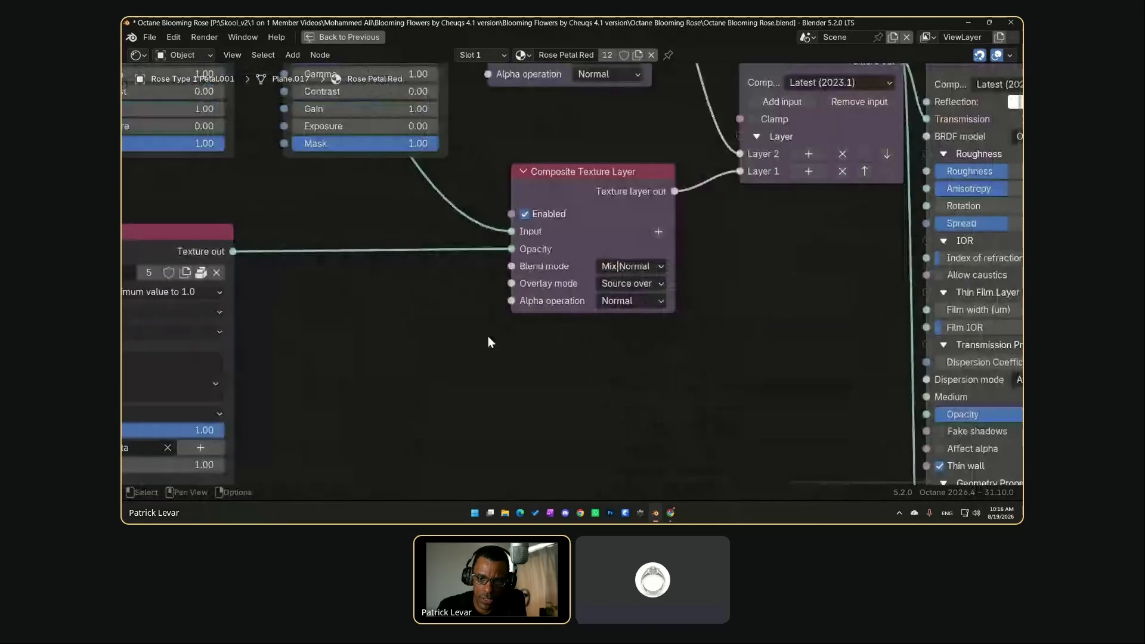
{"action": "scroll", "coordinate": [488, 340], "scroll_direction": "down", "scroll_amount": 2}
{"action": "scroll", "coordinate": [535, 298], "scroll_direction": "down", "scroll_amount": 2}
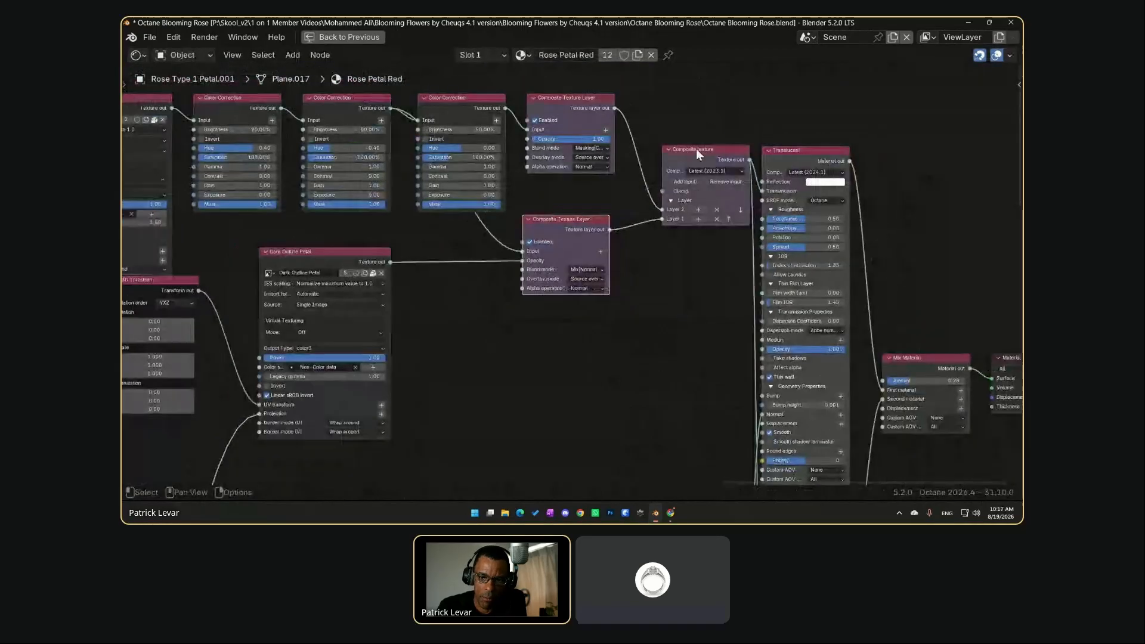
{"action": "scroll", "coordinate": [399, 278], "scroll_direction": "down", "scroll_amount": 2}
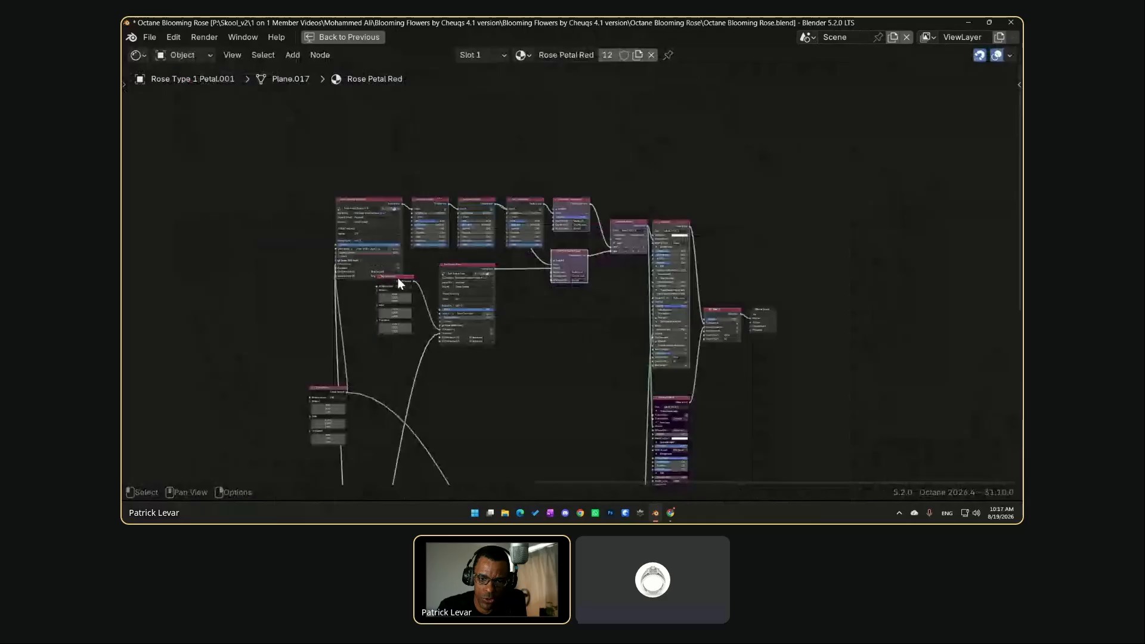
{"action": "scroll", "coordinate": [399, 278], "scroll_direction": "down", "scroll_amount": 1}
{"action": "middle_click_drag", "start_coordinate": [398, 278], "coordinate": [734, 248]}
{"action": "left_click", "coordinate": [288, 346]}
{"action": "key", "text": "ctrl+c"}
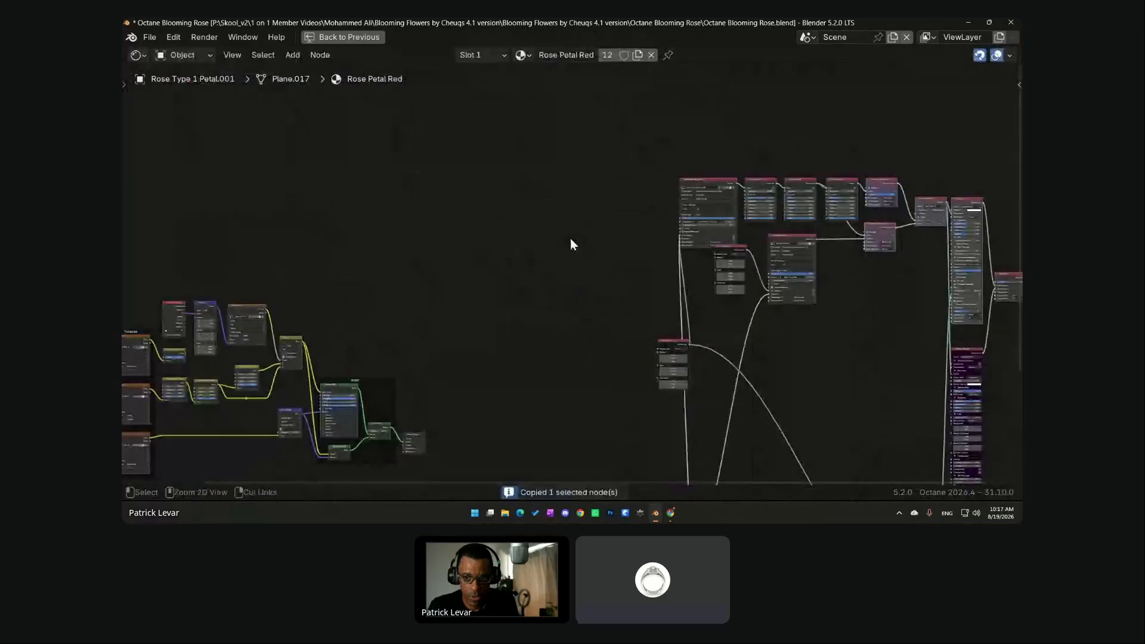
Paste the copied Mix node and position it above the upper Octane Composite Texture Layer
{"action": "middle_click_drag", "start_coordinate": [906, 117], "coordinate": [571, 238]}
{"action": "key", "text": "ctrl+v"}
{"action": "scroll", "coordinate": [561, 302], "scroll_direction": "up", "scroll_amount": 6}
{"action": "middle_click_drag", "start_coordinate": [660, 111], "coordinate": [612, 126]}
{"action": "left_click_drag", "start_coordinate": [599, 103], "coordinate": [443, 171]}
{"action": "middle_click_drag", "start_coordinate": [507, 262], "coordinate": [498, 203]}
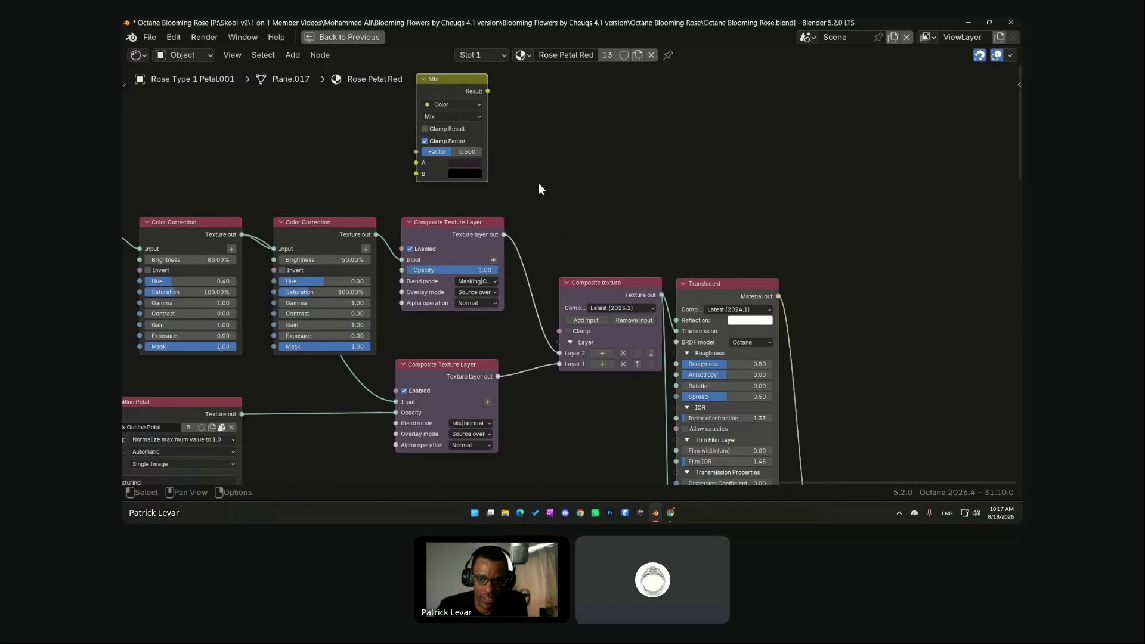
{"action": "left_click_drag", "start_coordinate": [442, 82], "coordinate": [457, 81]}
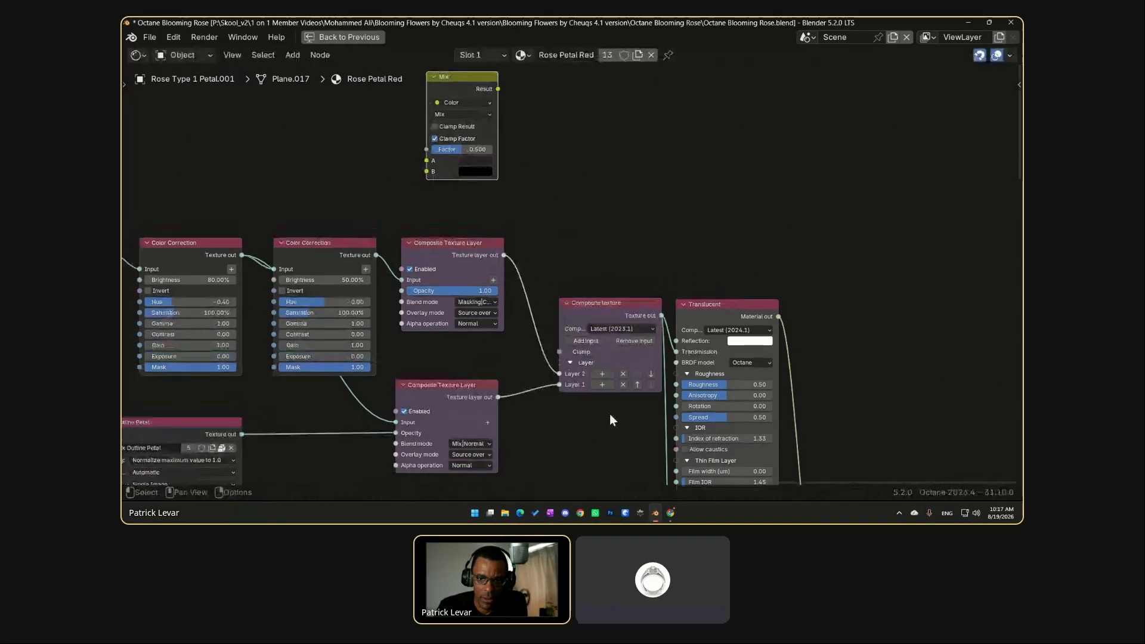
Compare the single Mix node with the group formed by the Composite texture and its two Composite Texture Layers
{"action": "left_click_drag", "start_coordinate": [617, 417], "coordinate": [431, 240]}
{"action": "left_click", "coordinate": [464, 75]}
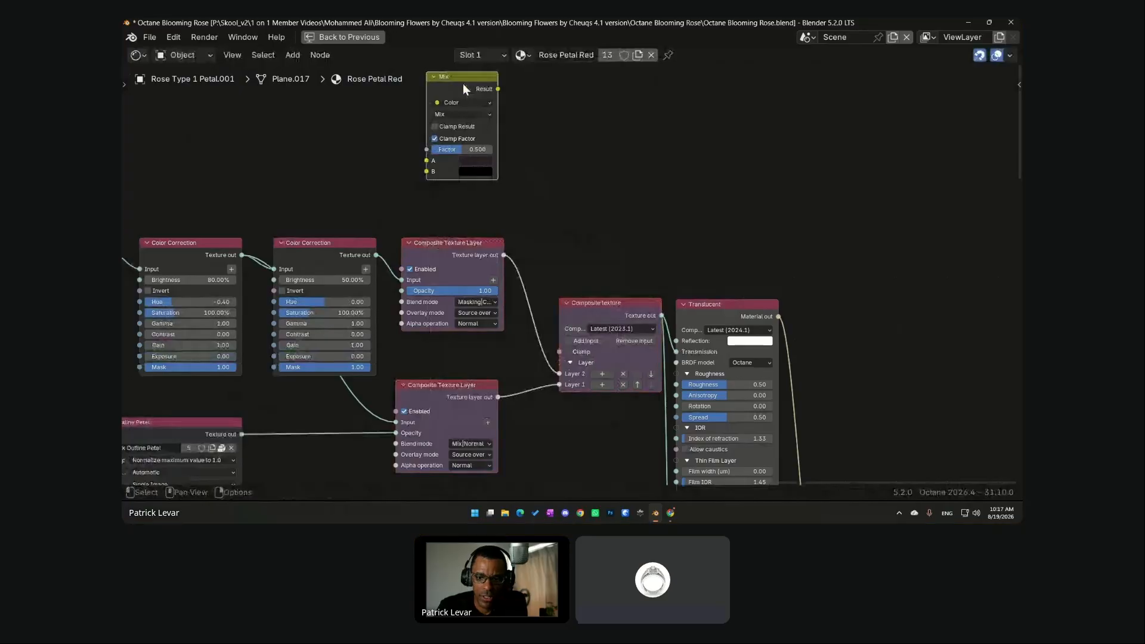
{"action": "left_click_drag", "start_coordinate": [616, 450], "coordinate": [434, 315]}
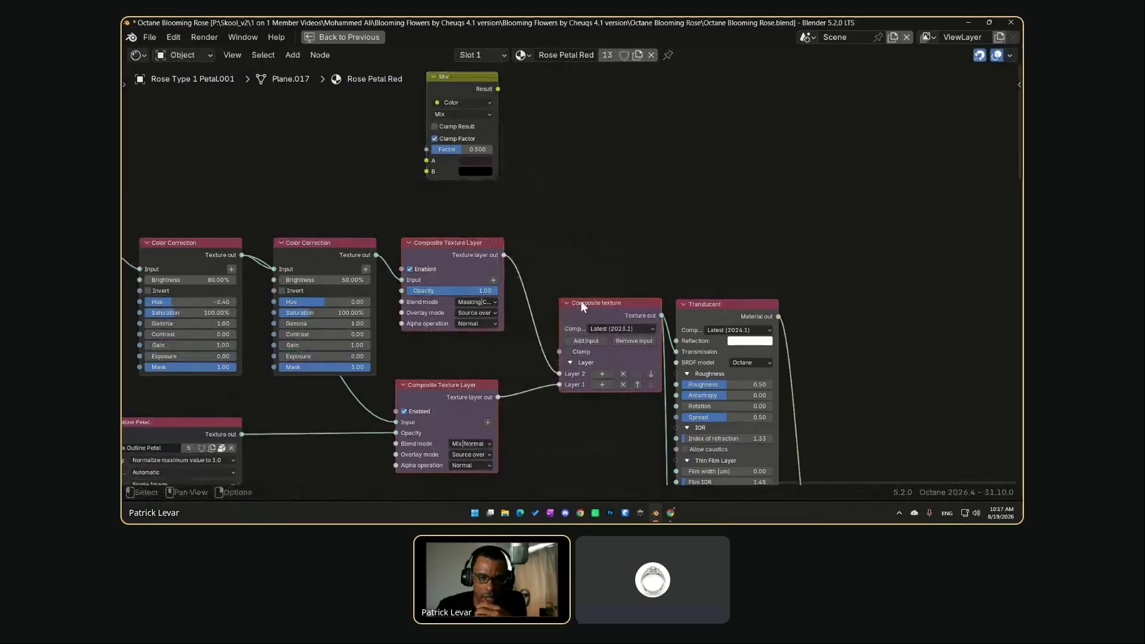
{"action": "middle_click_drag", "start_coordinate": [555, 282], "coordinate": [543, 290]}
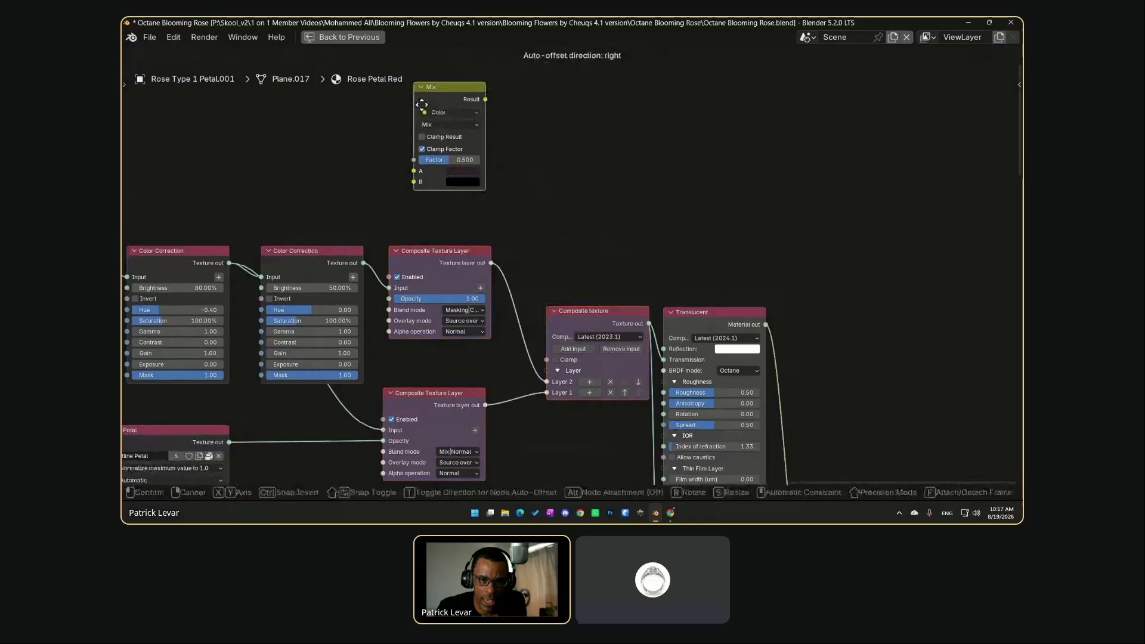
Duplicate the pasted Mix node twice and chain each node's Result into the A input of the following one
{"action": "left_click_drag", "start_coordinate": [428, 98], "coordinate": [418, 110]}
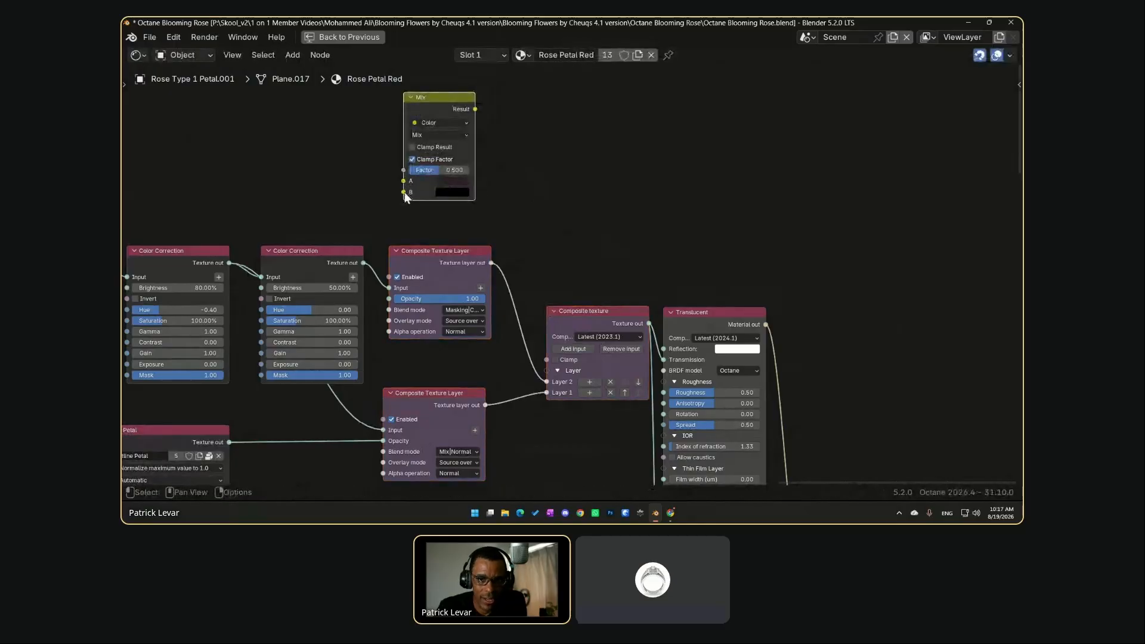
{"action": "key", "text": "shift+d"}
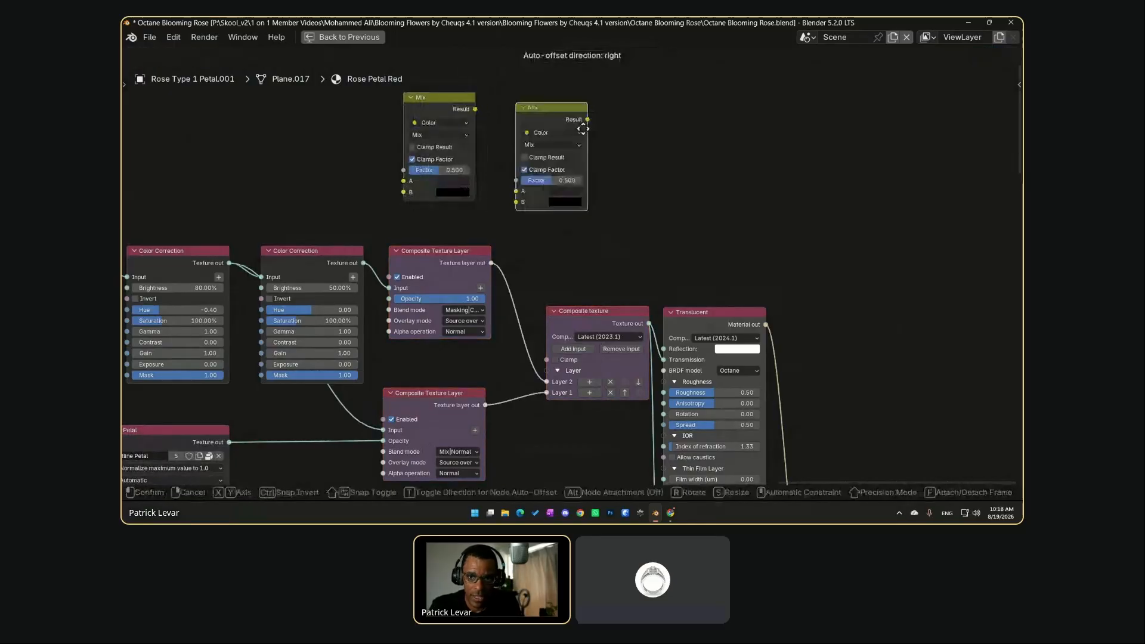
{"action": "left_click", "coordinate": [590, 124]}
{"action": "left_click_drag", "start_coordinate": [475, 110], "coordinate": [537, 181]}
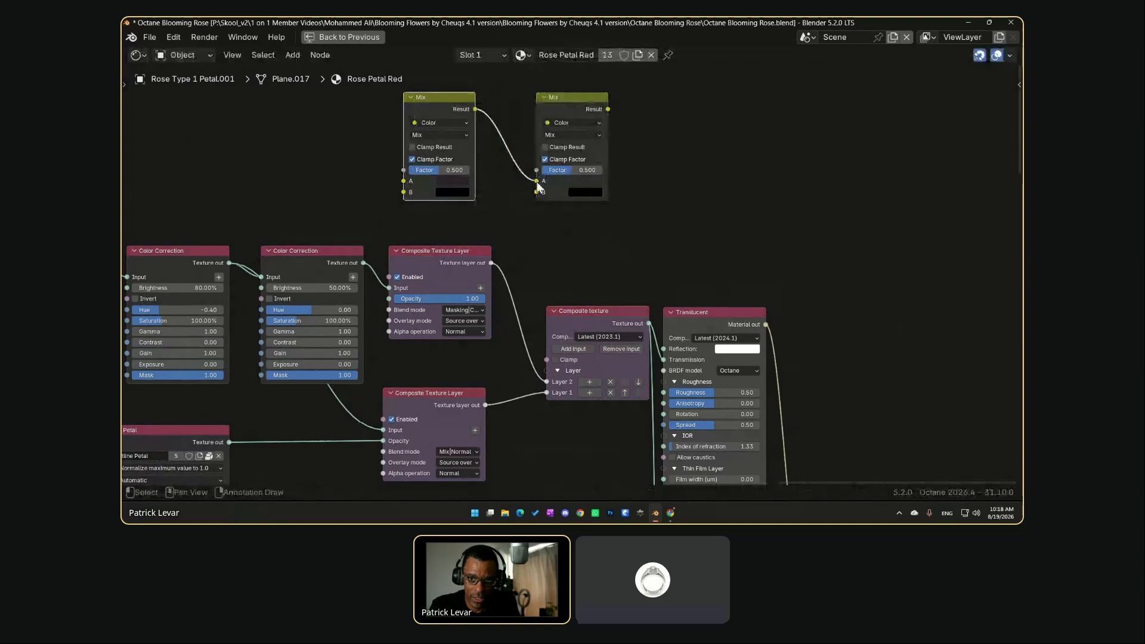
{"action": "key", "text": "shift+d"}
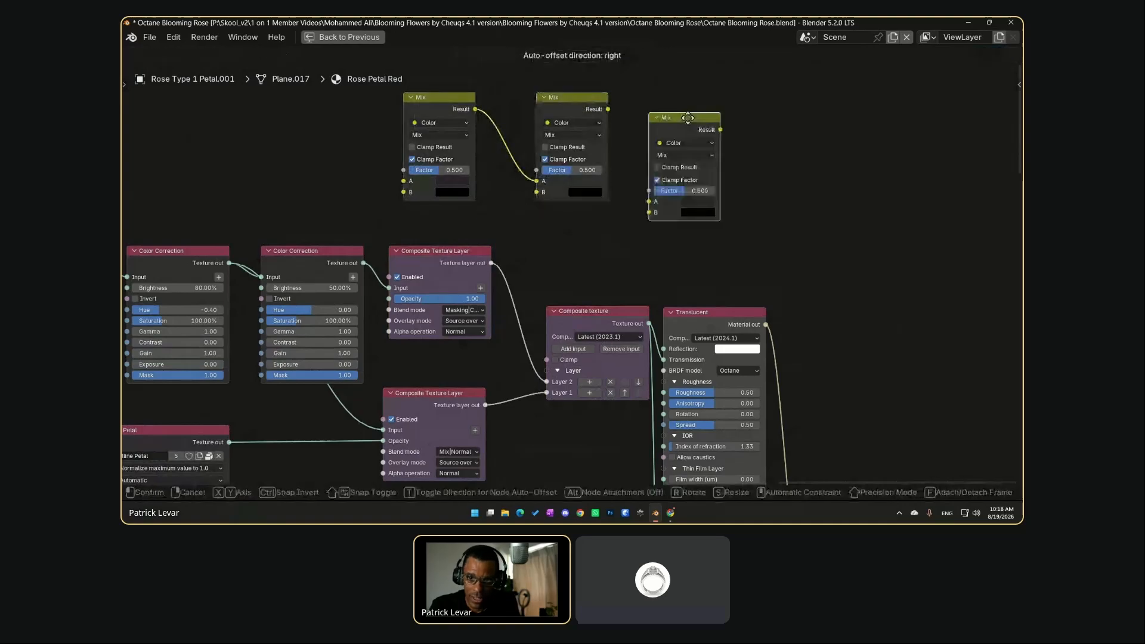
{"action": "left_click", "coordinate": [614, 107]}
{"action": "mouse_move", "coordinate": [615, 108]}
{"action": "left_mouse_down"}
{"action": "mouse_move", "coordinate": [616, 149]}
{"action": "mouse_move", "coordinate": [639, 191]}
{"action": "left_mouse_up"}
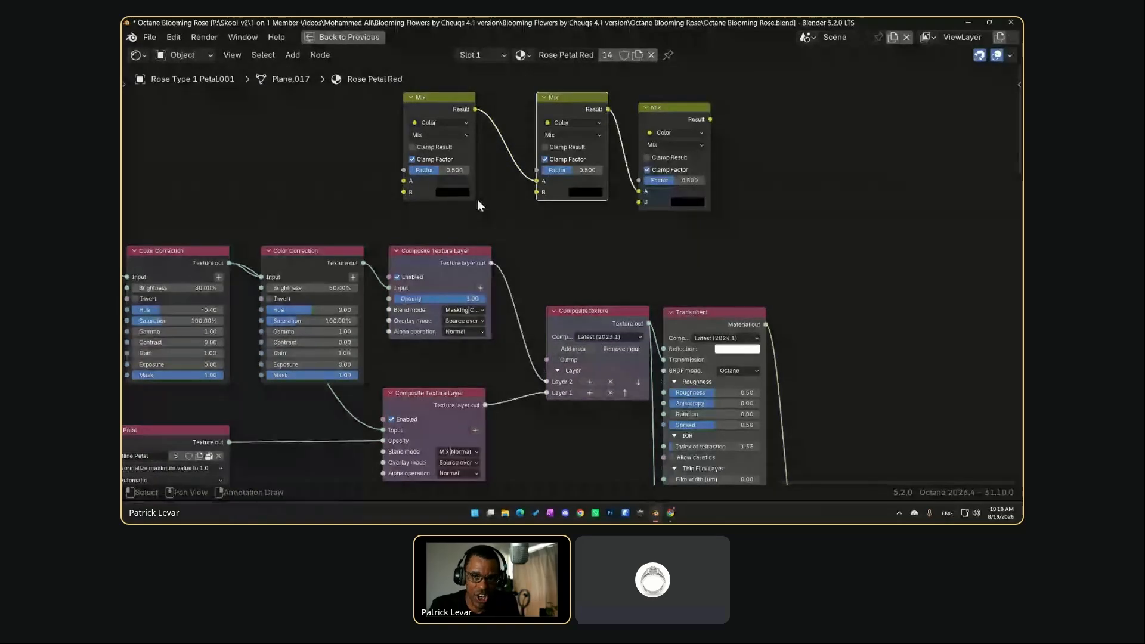
Look over the Cycles tree again and delete the three chained Mix nodes above the Octane nodes
{"action": "scroll", "coordinate": [649, 130], "scroll_direction": "down", "scroll_amount": 6}
{"action": "middle_click_drag", "start_coordinate": [391, 263], "coordinate": [622, 266]}
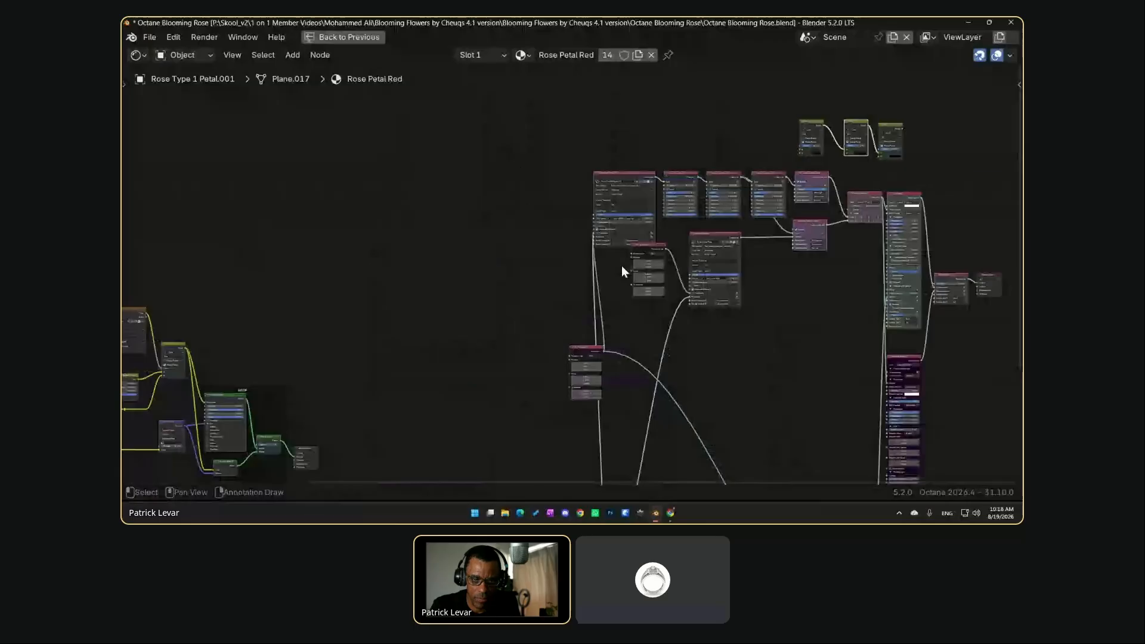
{"action": "middle_click_drag", "start_coordinate": [179, 438], "coordinate": [396, 299]}
{"action": "scroll", "coordinate": [293, 299], "scroll_direction": "up", "scroll_amount": 2}
{"action": "scroll", "coordinate": [294, 298], "scroll_direction": "up", "scroll_amount": 3}
{"action": "middle_click_drag", "start_coordinate": [180, 228], "coordinate": [303, 228]}
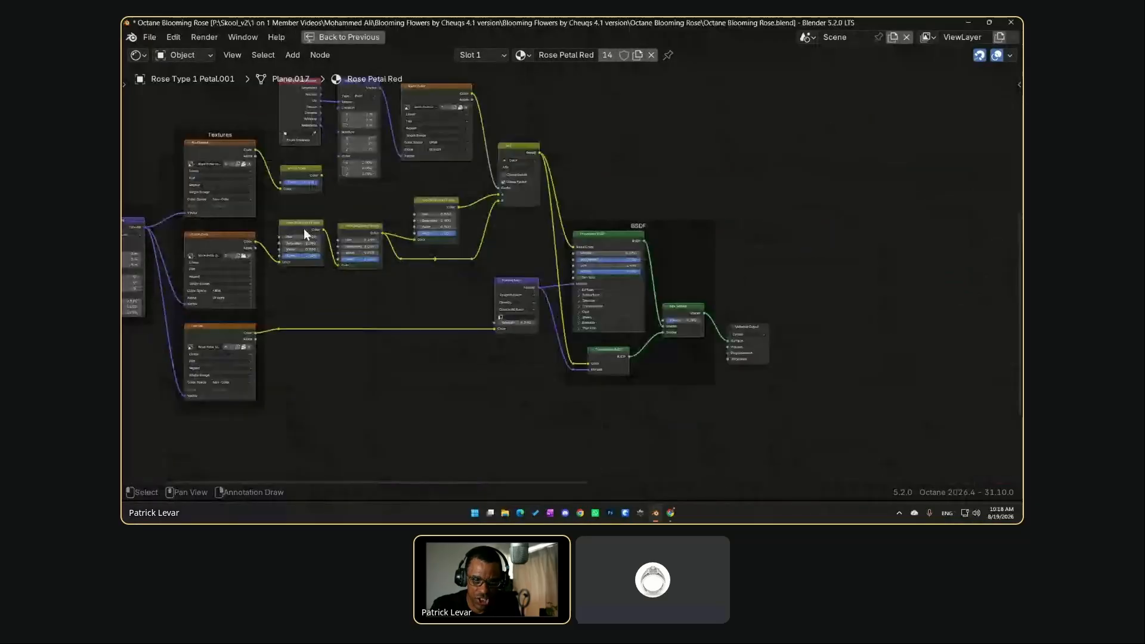
{"action": "middle_click_drag", "start_coordinate": [989, 200], "coordinate": [326, 467]}
{"action": "left_click_drag", "start_coordinate": [667, 184], "coordinate": [439, 138]}
{"action": "key", "text": "x"}
Add a third layer input to the Composite texture node and place its new Composite Texture Layer above the other two
{"action": "scroll", "coordinate": [471, 351], "scroll_direction": "up", "scroll_amount": 3}
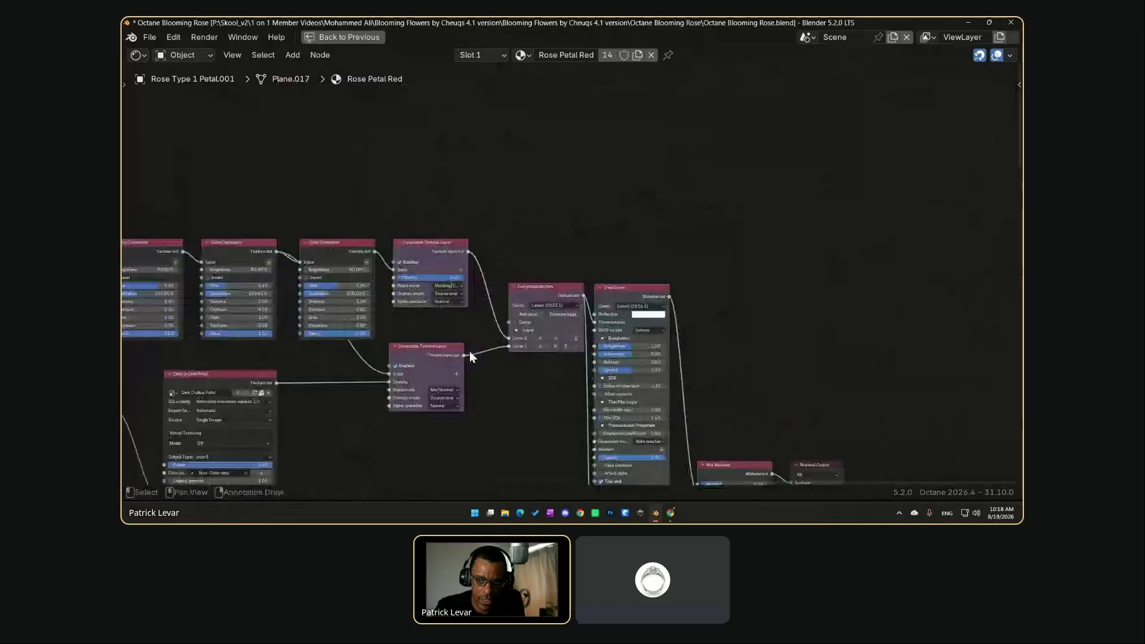
{"action": "scroll", "coordinate": [532, 327], "scroll_direction": "up", "scroll_amount": 1}
{"action": "left_click", "coordinate": [532, 327]}
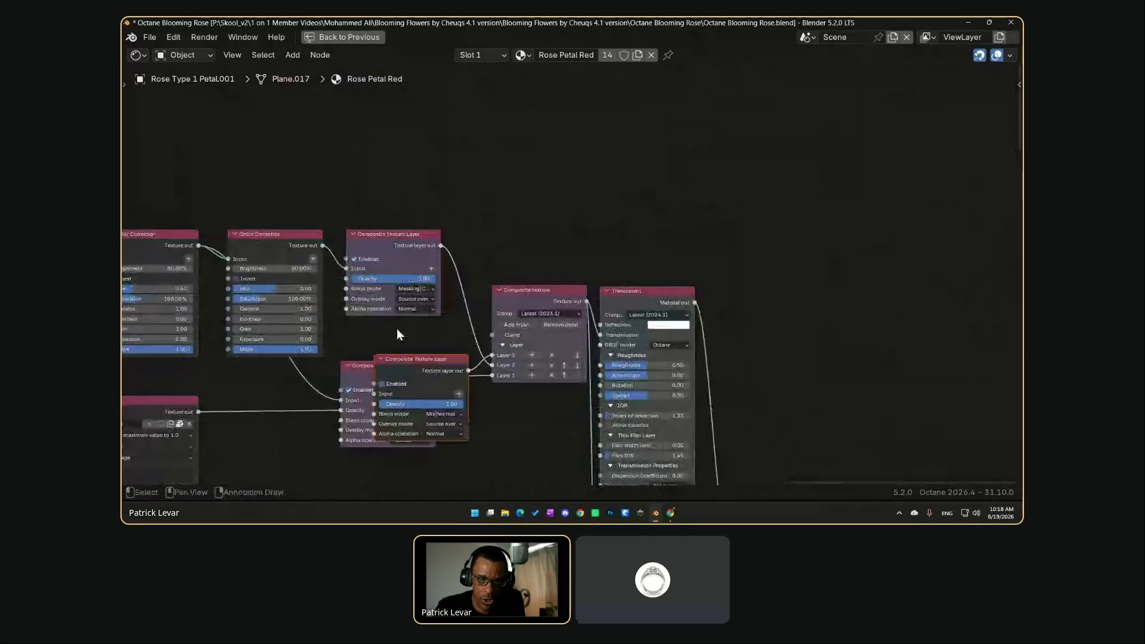
{"action": "left_click_drag", "start_coordinate": [424, 350], "coordinate": [410, 102]}
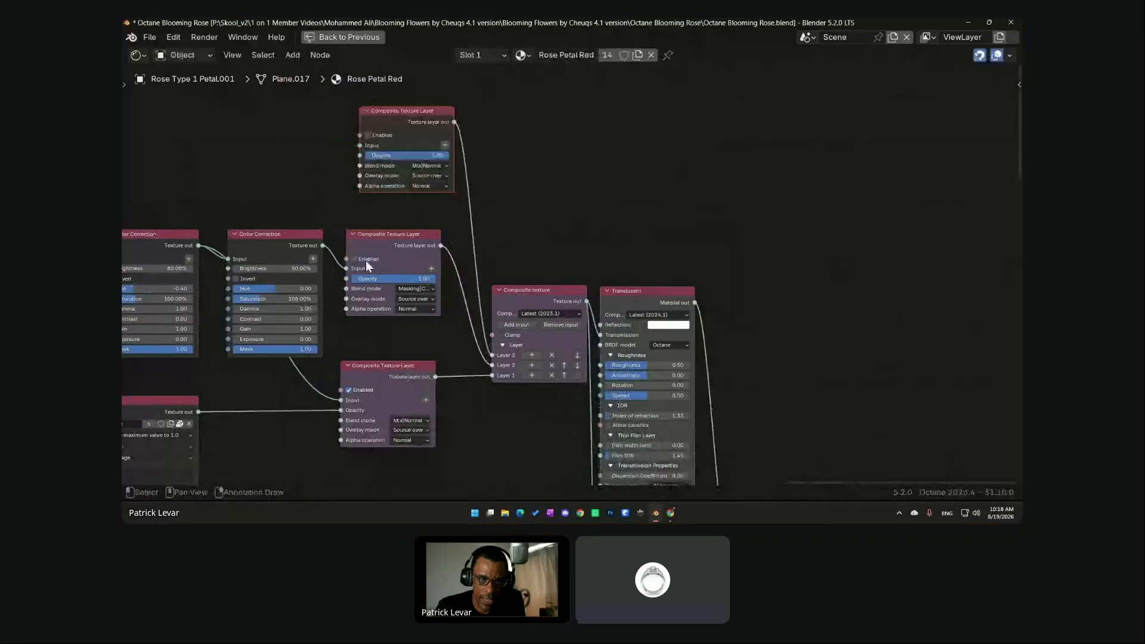
Review the third Composite Texture Layer's opacity, blend mode, overlay mode and alpha operation settings, keeping Mix|Normal, Source over and Normal
{"action": "left_click", "coordinate": [366, 260]}
{"action": "middle_click_drag", "start_coordinate": [322, 178], "coordinate": [375, 191]}
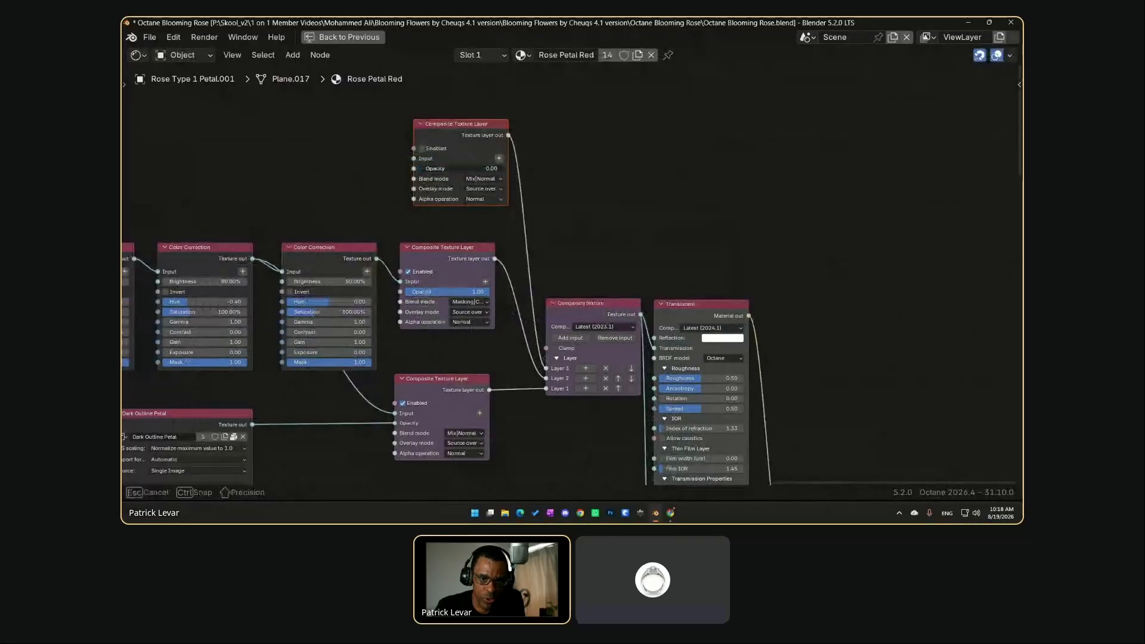
{"action": "left_click", "coordinate": [488, 182]}
{"action": "left_click", "coordinate": [488, 188]}
{"action": "left_click", "coordinate": [488, 188]}
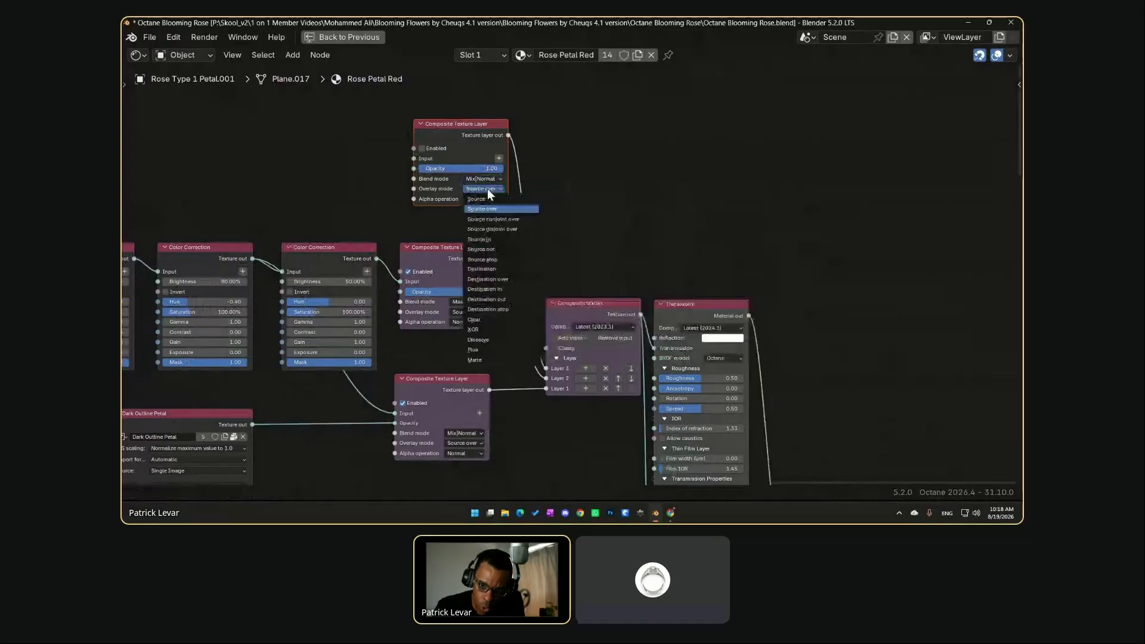
{"action": "left_click", "coordinate": [446, 195]}
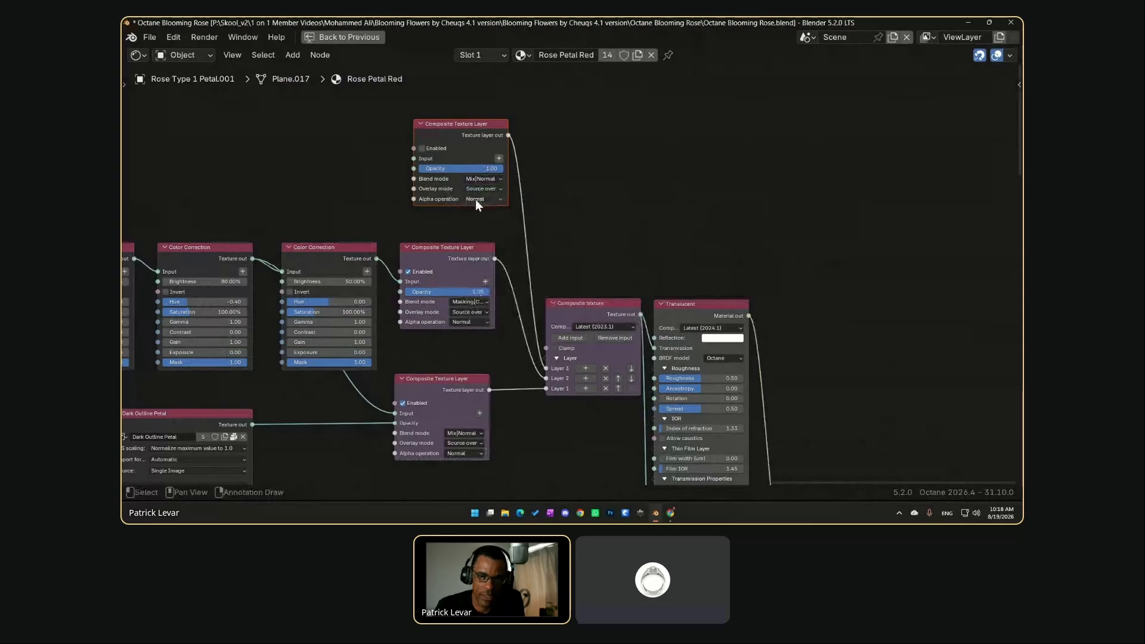
{"action": "left_click", "coordinate": [475, 200]}
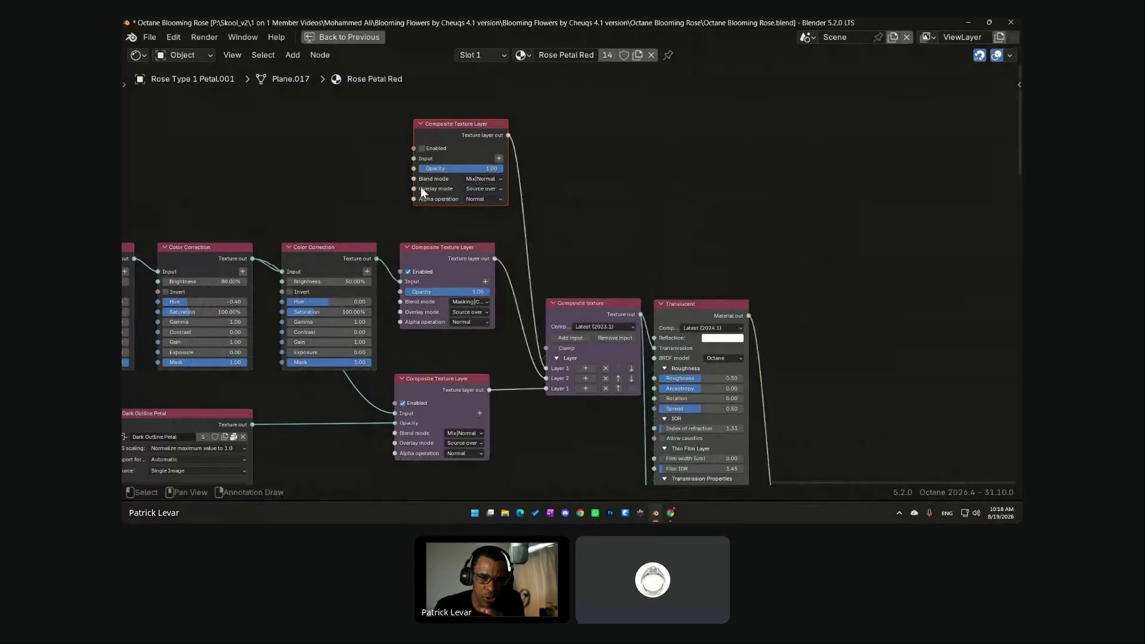
{"action": "middle_click_drag", "start_coordinate": [438, 223], "coordinate": [424, 218]}
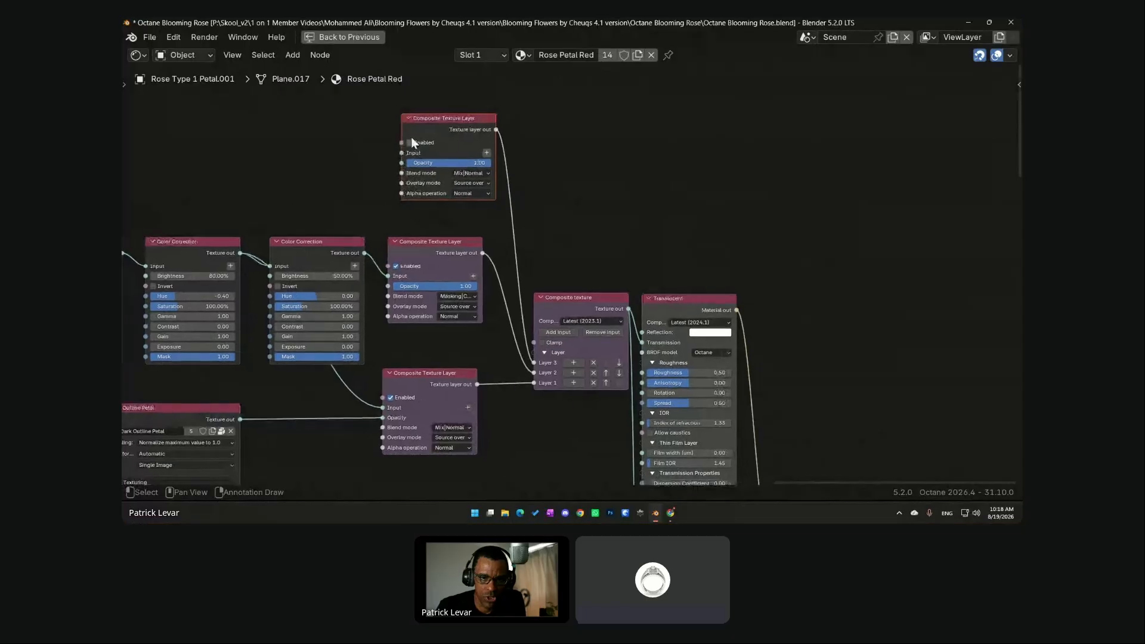
Align the third Composite Texture Layer above the other layers and move the Composite texture node up beside them
{"action": "left_click_drag", "start_coordinate": [414, 127], "coordinate": [395, 127]}
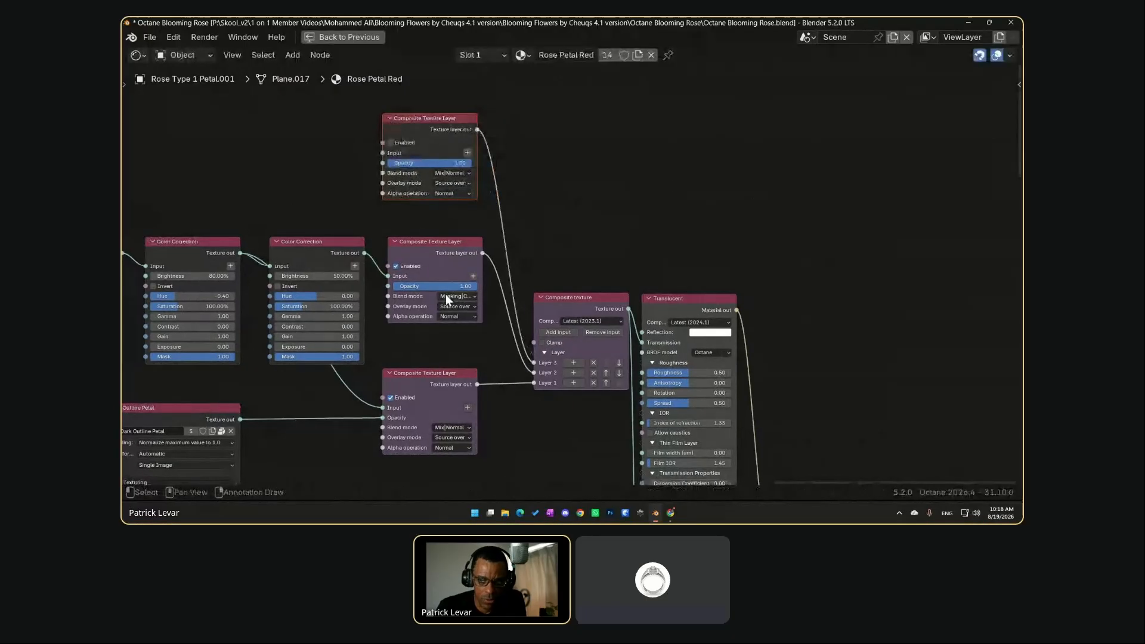
{"action": "middle_click_drag", "start_coordinate": [445, 295], "coordinate": [507, 267]}
{"action": "scroll", "coordinate": [433, 292], "scroll_direction": "down", "scroll_amount": 2}
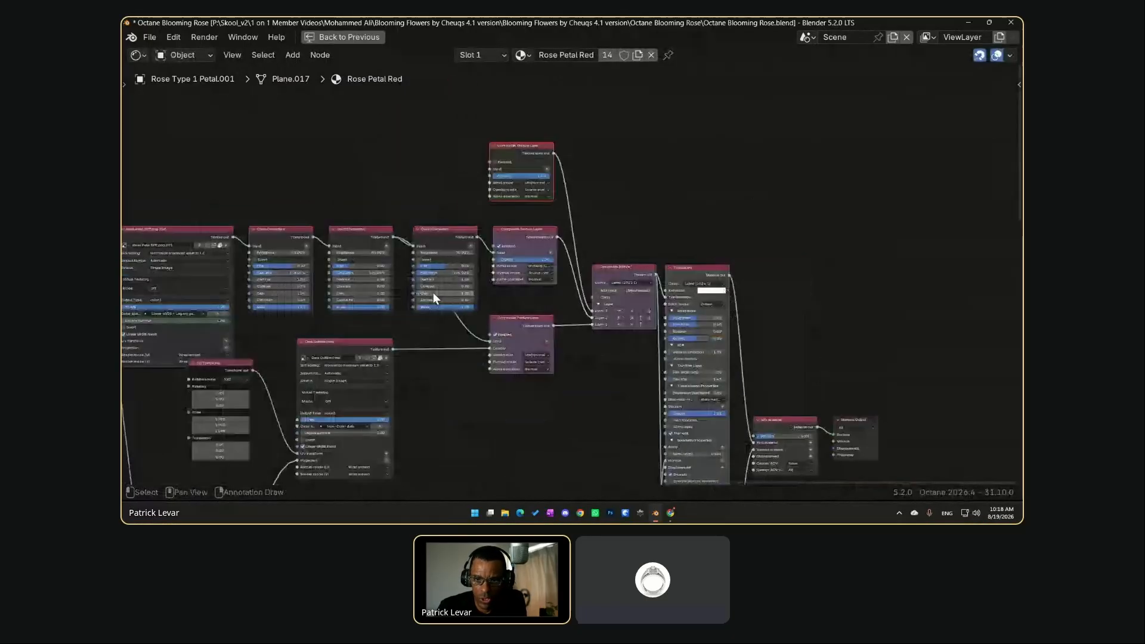
{"action": "middle_click_drag", "start_coordinate": [433, 292], "coordinate": [492, 255]}
{"action": "left_click_drag", "start_coordinate": [693, 232], "coordinate": [679, 214]}
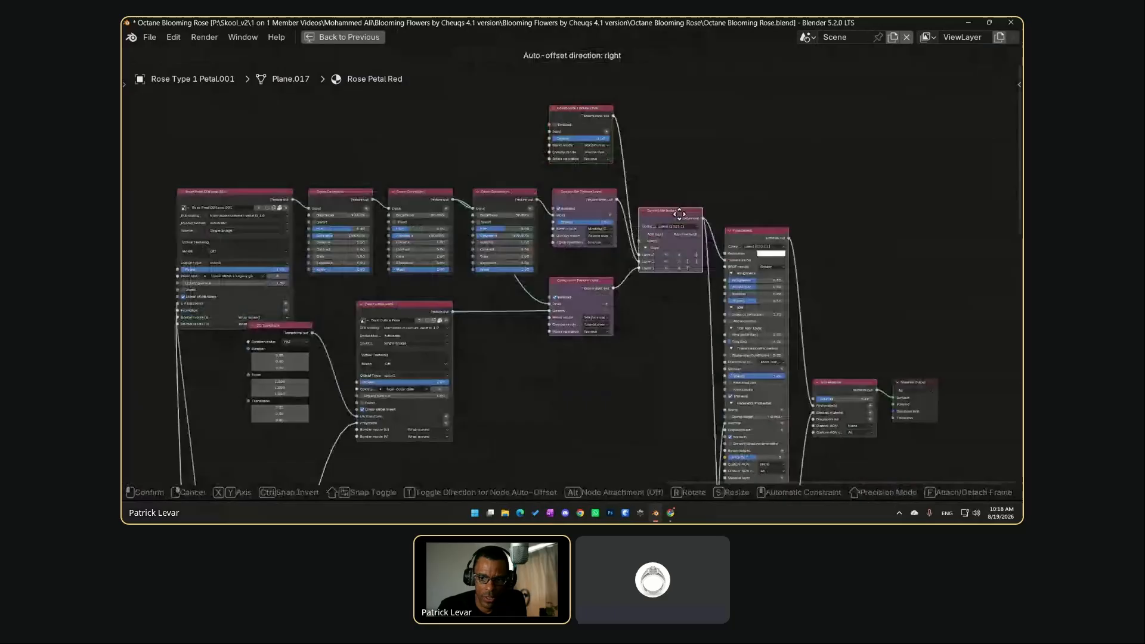
{"action": "left_click_drag", "start_coordinate": [664, 309], "coordinate": [556, 206]}
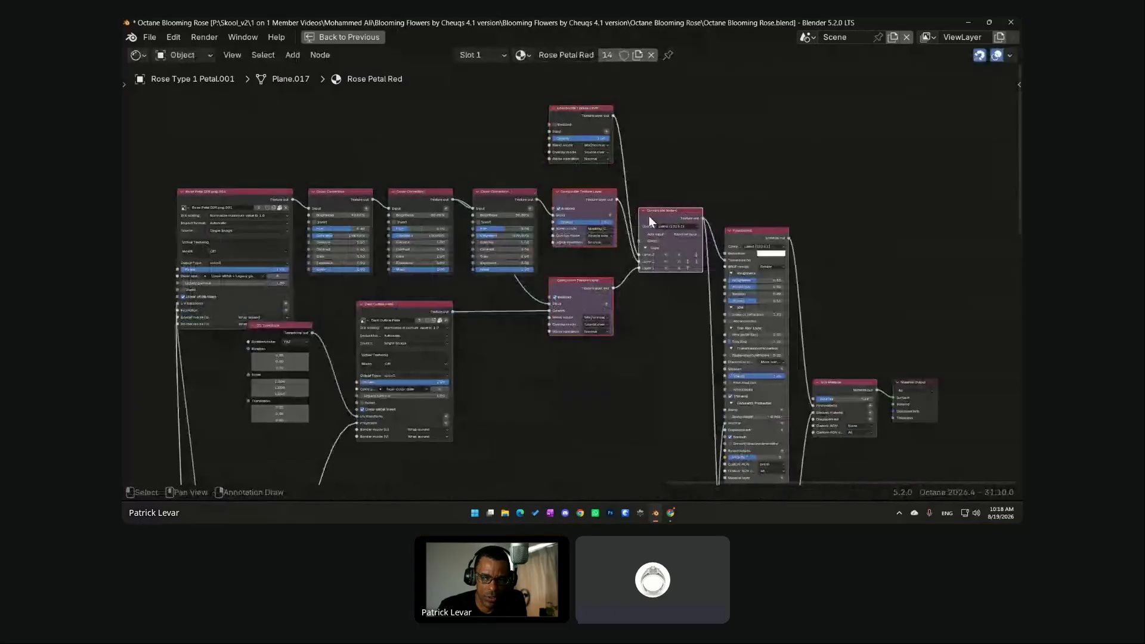
Delete the third Composite Texture Layer and line up the Layer 2 node above the Layer 1 node
{"action": "left_click", "coordinate": [587, 139]}
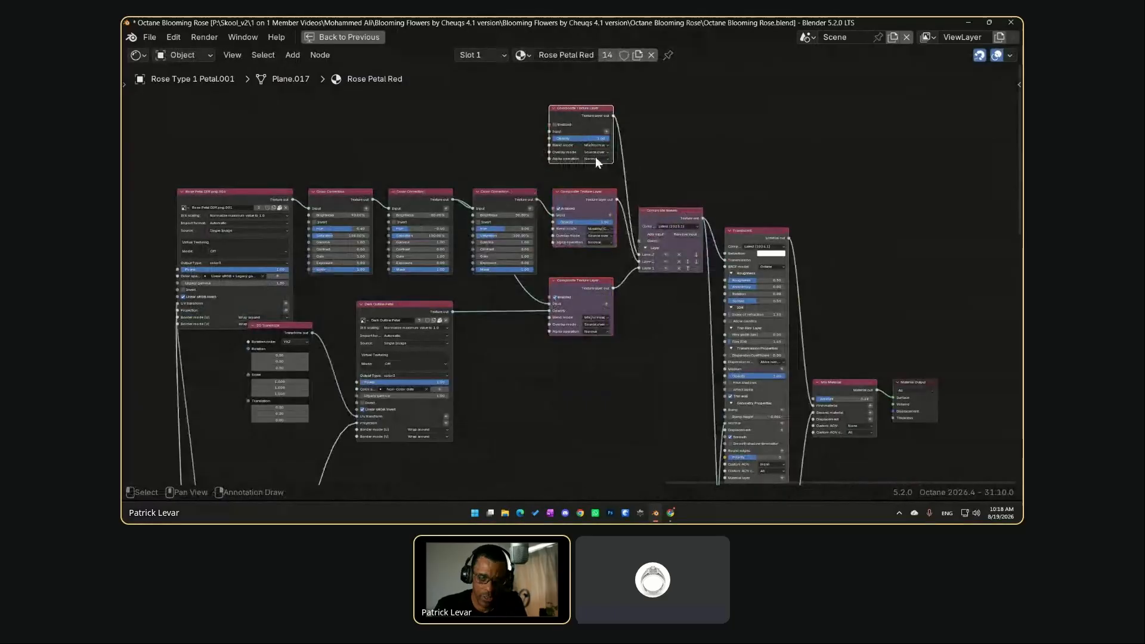
{"action": "key", "text": "x"}
{"action": "scroll", "coordinate": [653, 285], "scroll_direction": "up", "scroll_amount": 2}
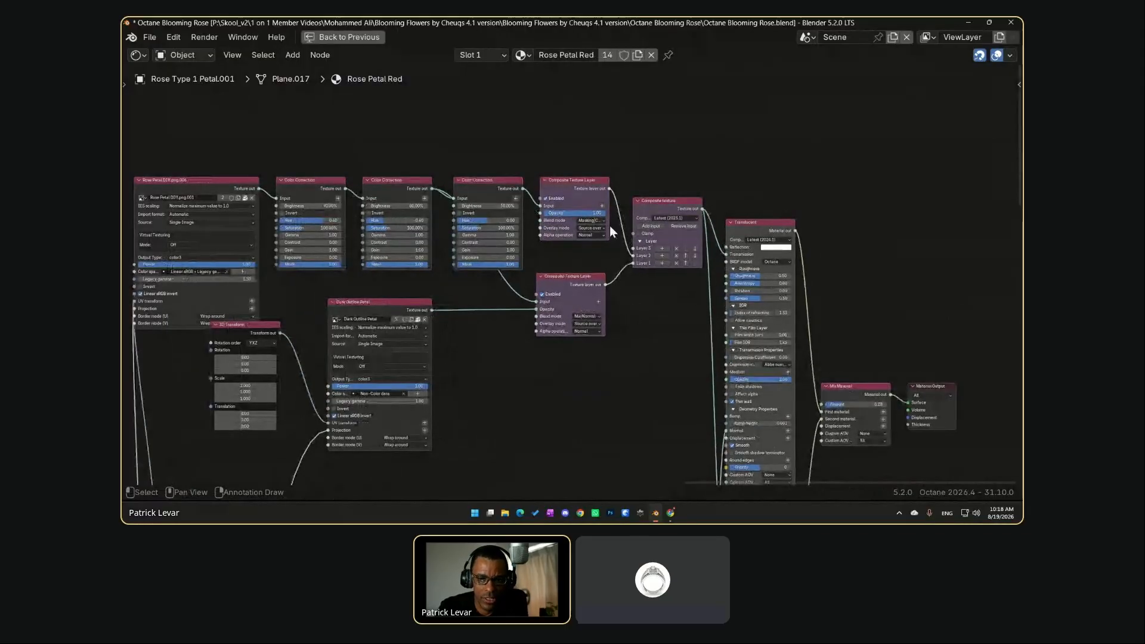
{"action": "left_click_drag", "start_coordinate": [610, 225], "coordinate": [606, 225]}
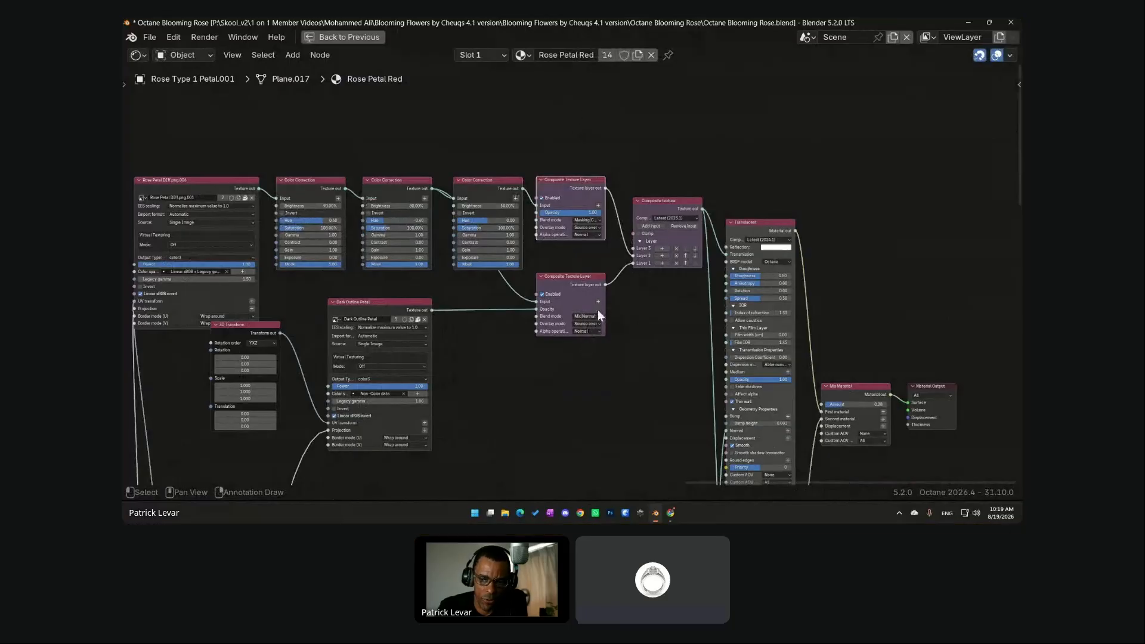
Spread out the 3D Transform, Dark Outline Petal and last Color Correction nodes so the links into both Composite Texture Layers are clear
{"action": "scroll", "coordinate": [560, 281], "scroll_direction": "down", "scroll_amount": 3}
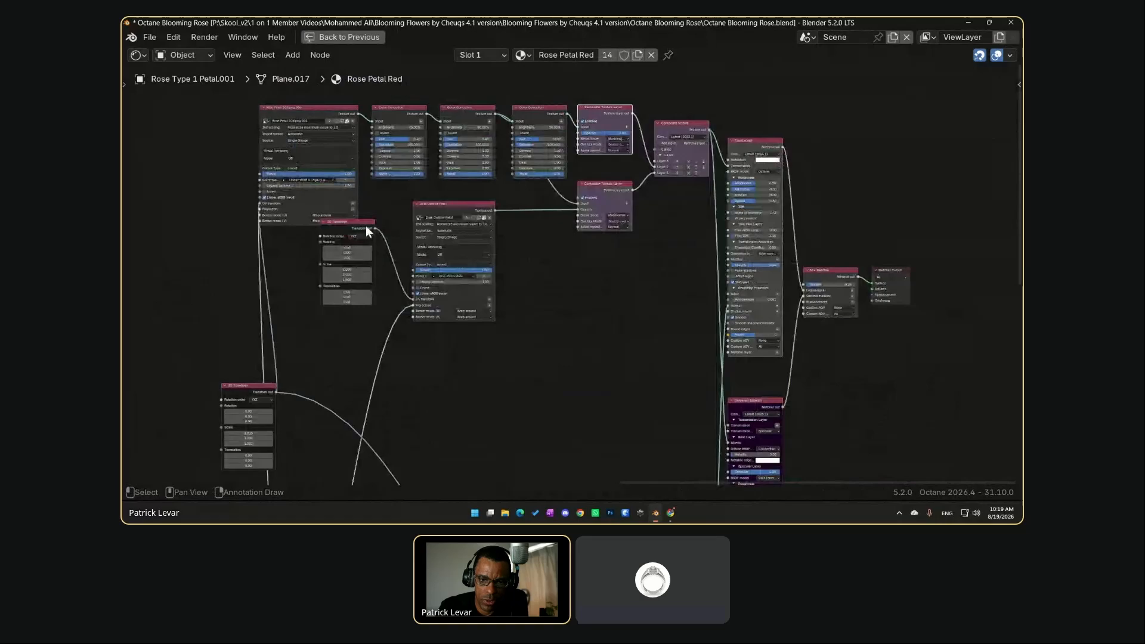
{"action": "left_click_drag", "start_coordinate": [366, 229], "coordinate": [348, 260]}
{"action": "left_click_drag", "start_coordinate": [436, 206], "coordinate": [408, 242]}
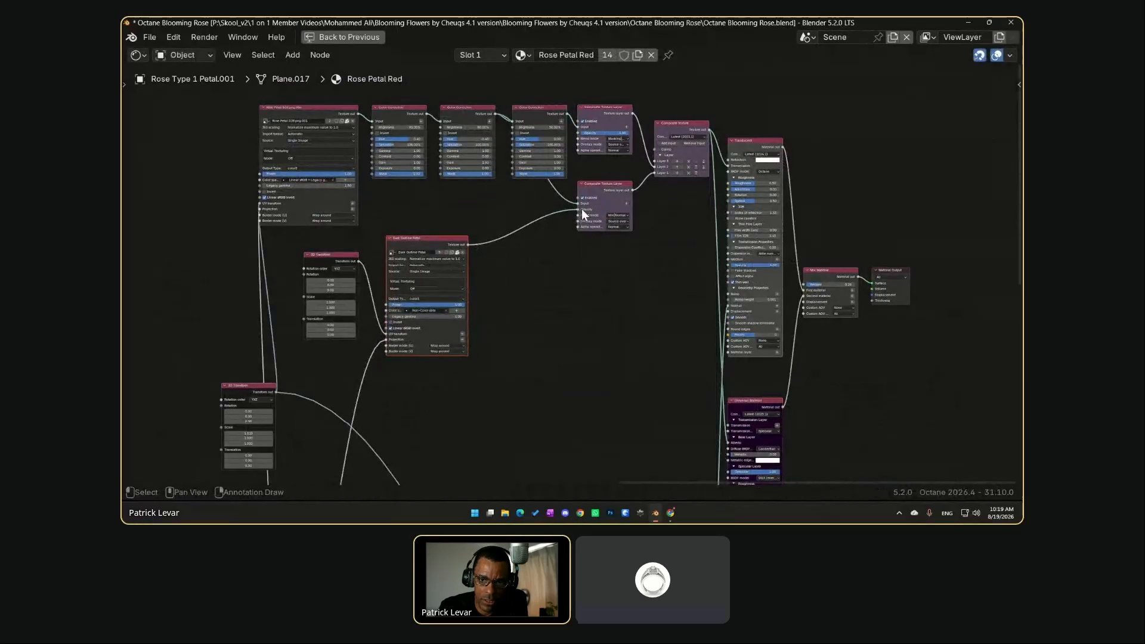
{"action": "mouse_move", "coordinate": [525, 107]}
{"action": "left_mouse_down"}
{"action": "mouse_move", "coordinate": [519, 72]}
{"action": "mouse_move", "coordinate": [535, 113]}
{"action": "left_mouse_up"}
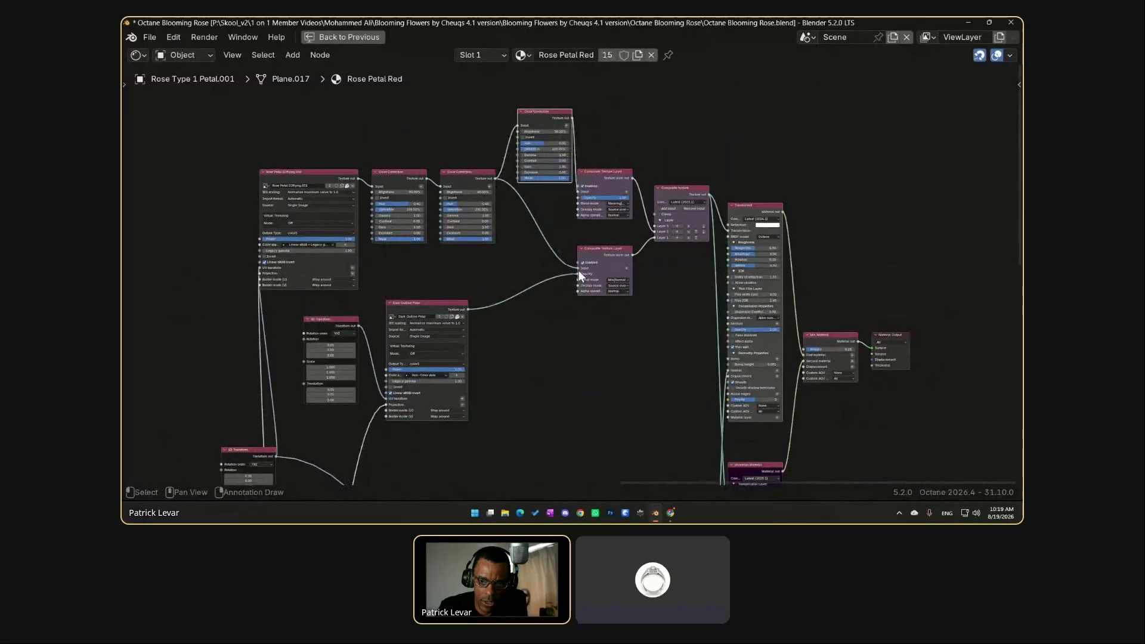
{"action": "middle_click_drag", "start_coordinate": [529, 356], "coordinate": [463, 238]}
{"action": "scroll", "coordinate": [464, 308], "scroll_direction": "down", "scroll_amount": 2}
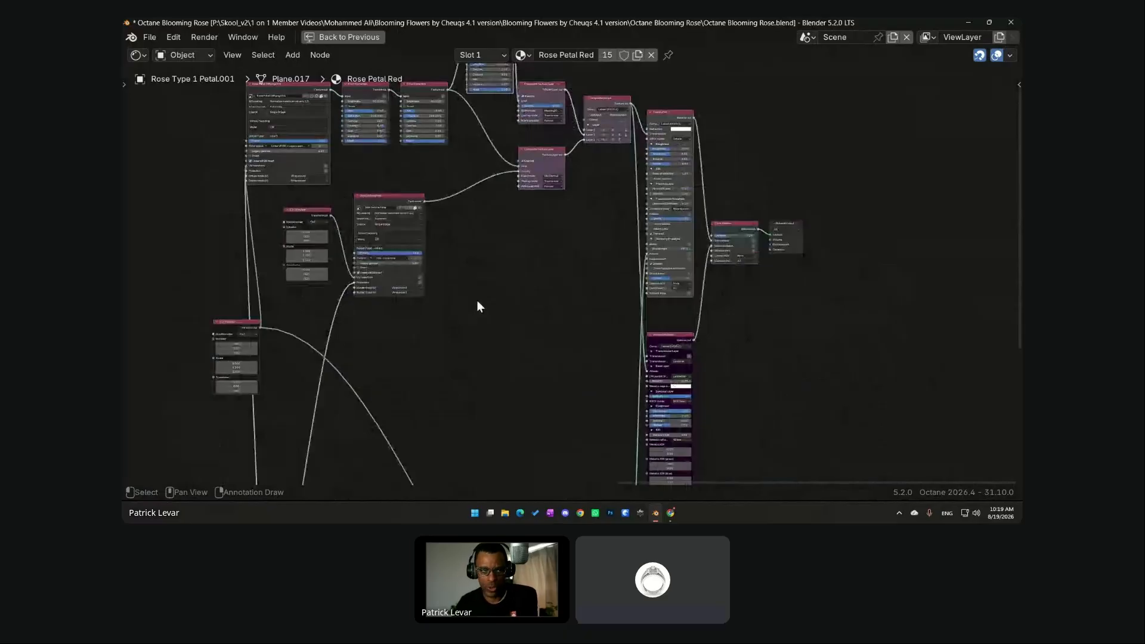
Return to the Shading workspace, isolate Rose Flower with Stem Blue in a rendered close-up, and enlarge the 3D viewport
{"action": "left_click", "coordinate": [367, 41]}
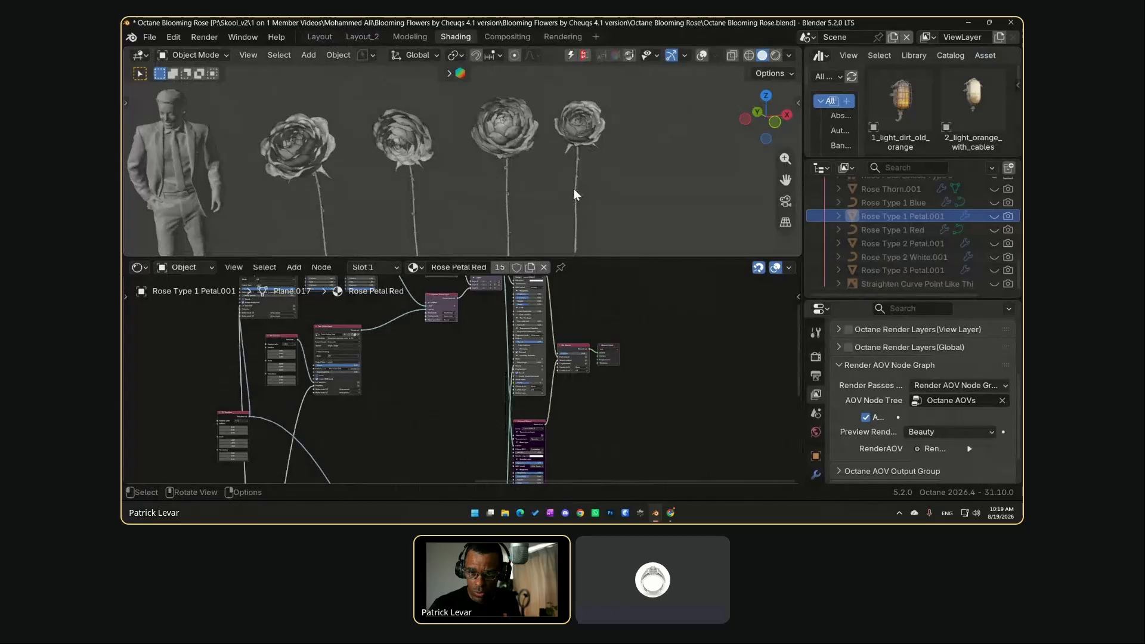
{"action": "left_click", "coordinate": [310, 166]}
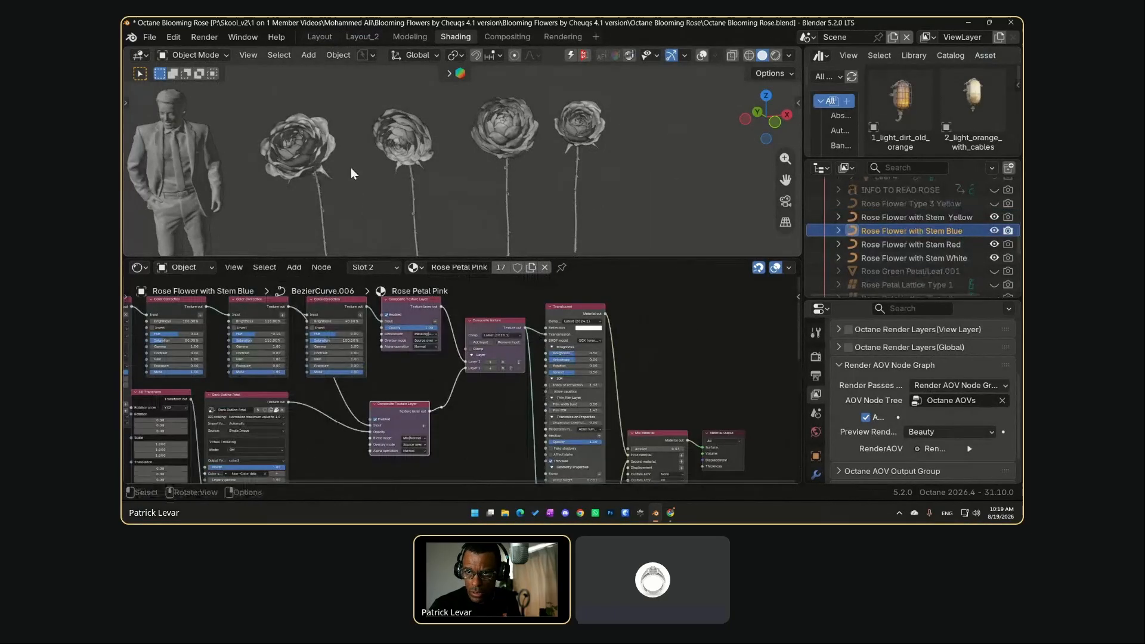
{"action": "key", "text": "KP_Divide"}
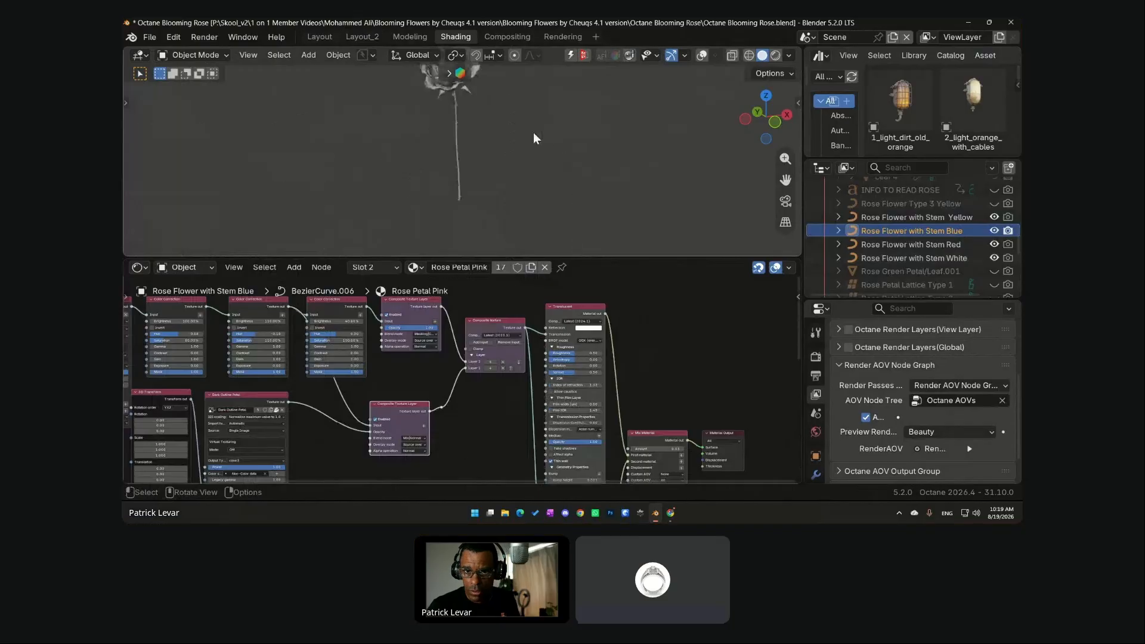
{"action": "middle_click_drag", "start_coordinate": [534, 132], "coordinate": [536, 193], "text": "shift"}
{"action": "key", "text": "z"}
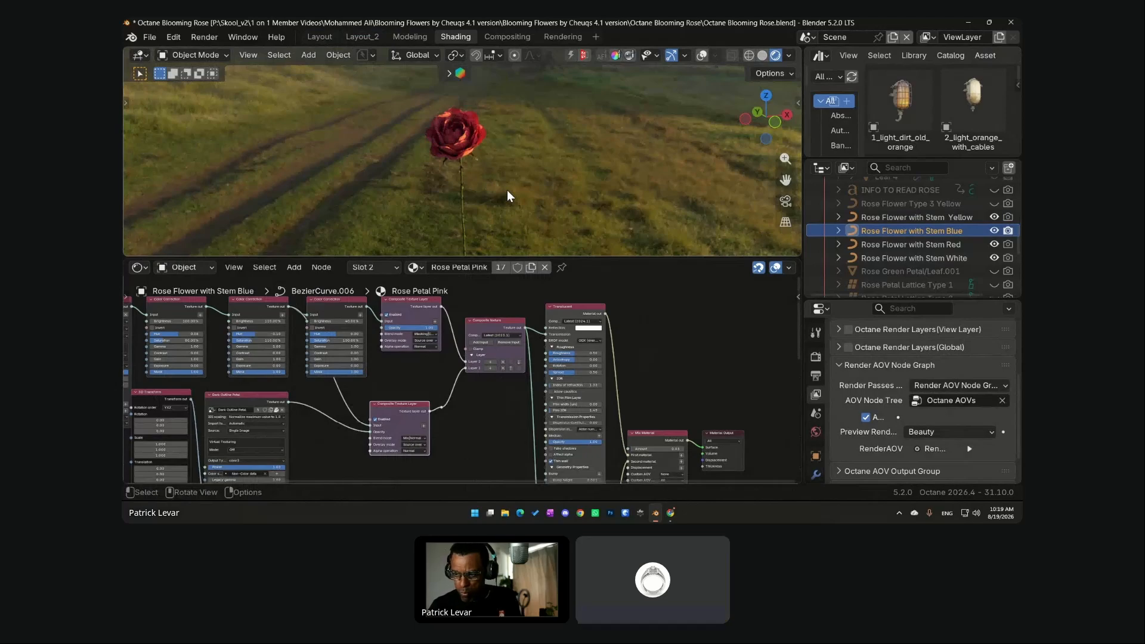
{"action": "scroll", "coordinate": [483, 192], "scroll_direction": "up", "scroll_amount": 4}
{"action": "middle_click_drag", "start_coordinate": [474, 191], "coordinate": [474, 204], "text": "shift"}
{"action": "scroll", "coordinate": [474, 199], "scroll_direction": "up", "scroll_amount": 3}
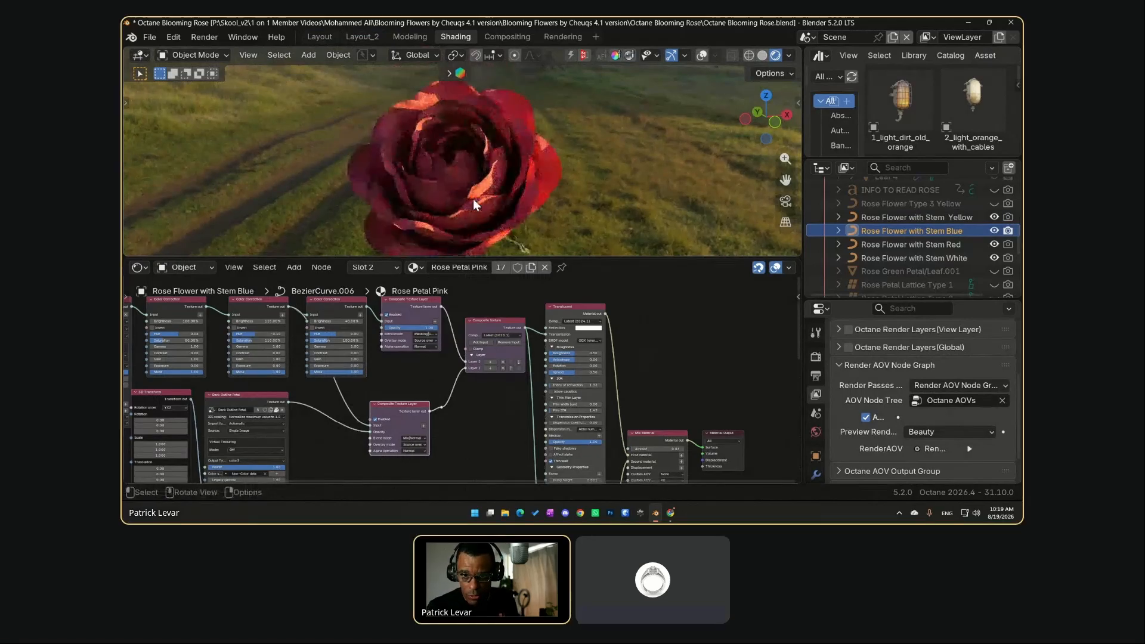
{"action": "left_click_drag", "start_coordinate": [528, 260], "coordinate": [528, 283]}
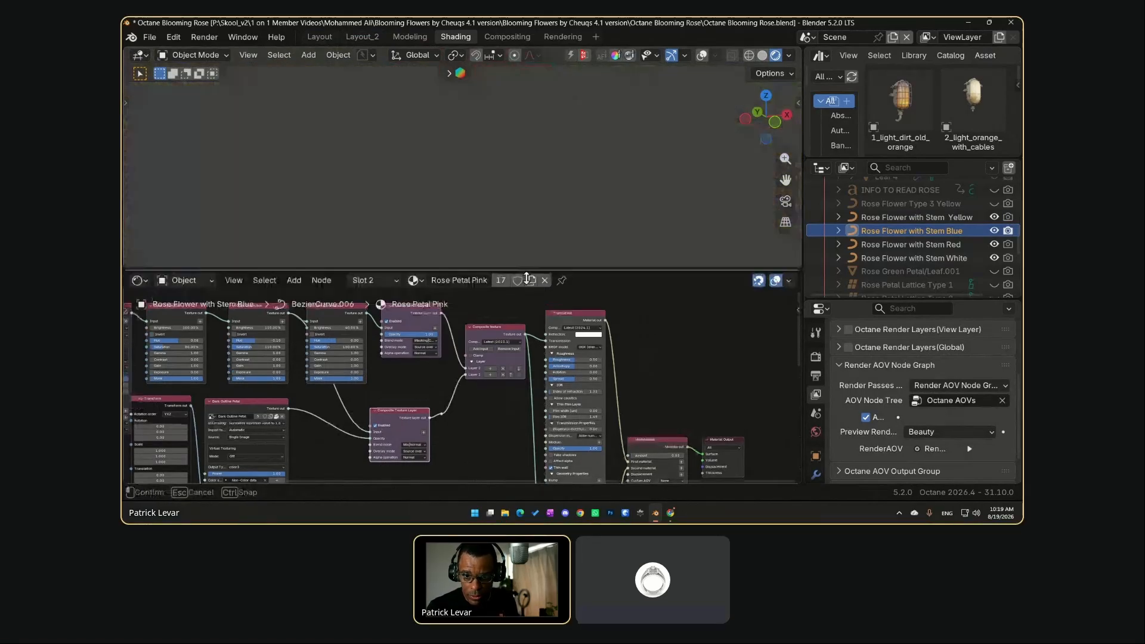
Preview the petal image texture directly on the rose, view it from another angle, and restore the Mix Material output
{"action": "scroll", "coordinate": [470, 435], "scroll_direction": "down", "scroll_amount": 3}
{"action": "scroll", "coordinate": [454, 427], "scroll_direction": "up", "scroll_amount": 2}
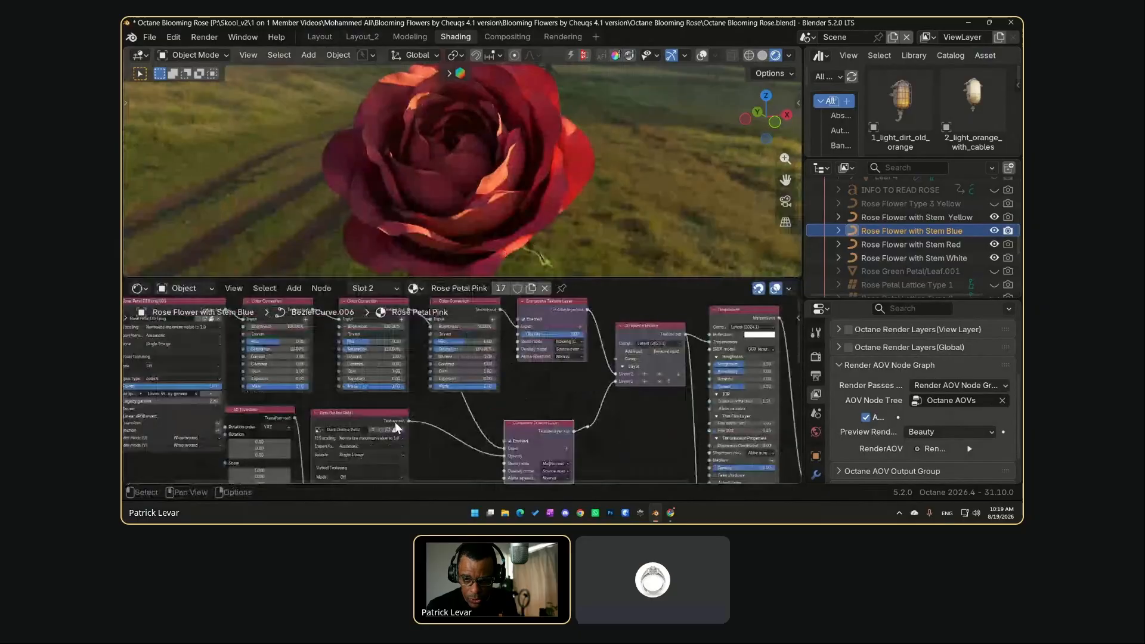
{"action": "scroll", "coordinate": [522, 424], "scroll_direction": "down", "scroll_amount": 1}
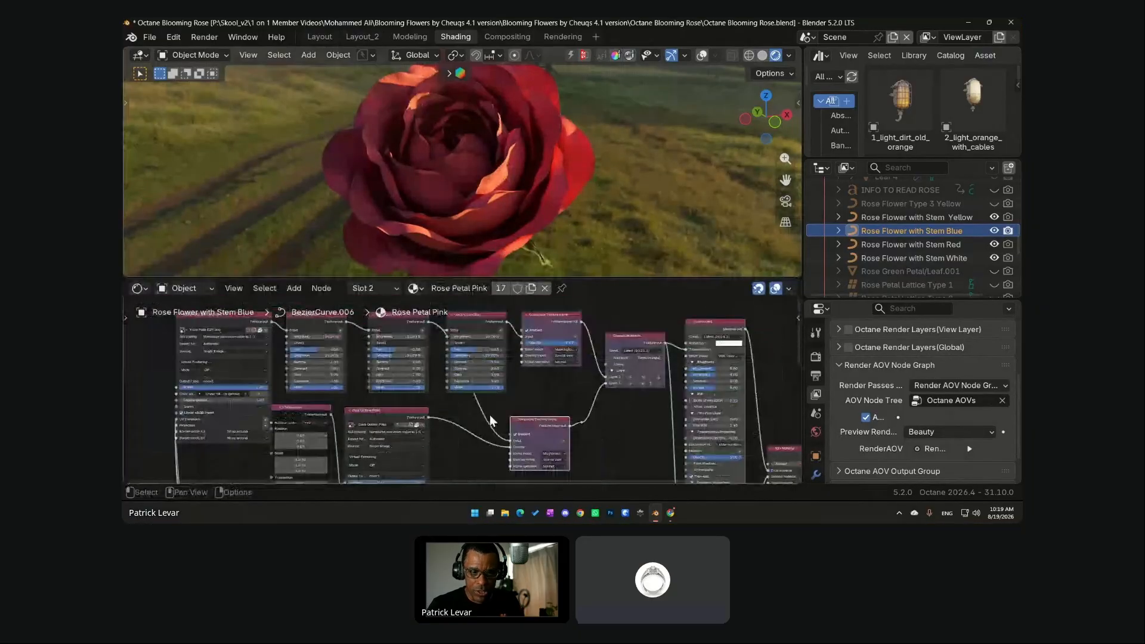
{"action": "scroll", "coordinate": [489, 414], "scroll_direction": "down", "scroll_amount": 1}
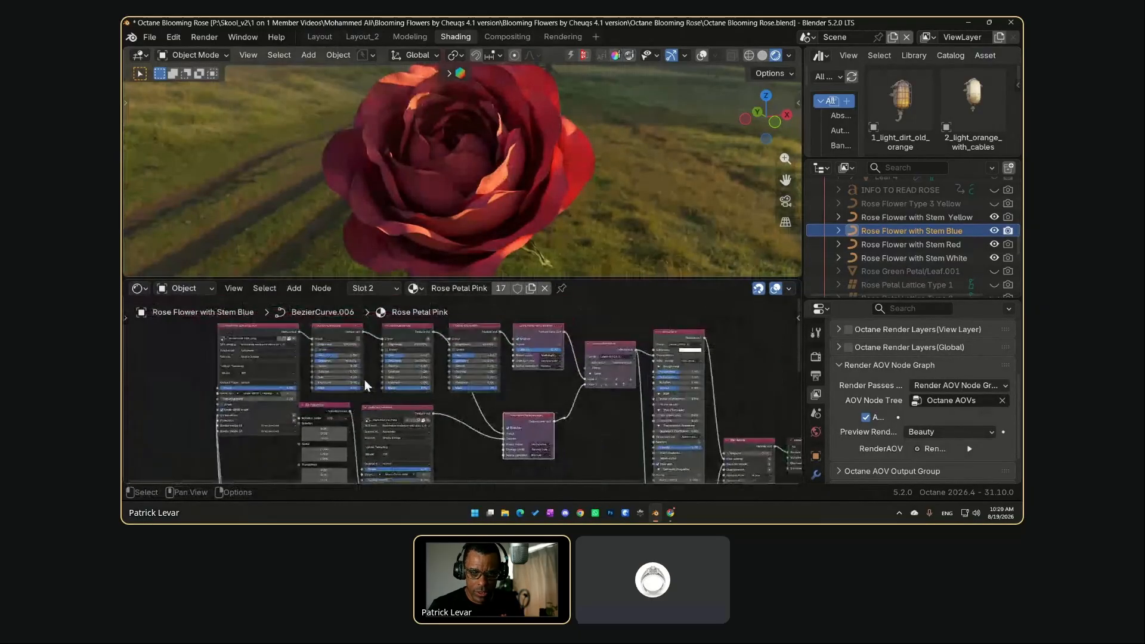
{"action": "scroll", "coordinate": [364, 380], "scroll_direction": "down", "scroll_amount": 1}
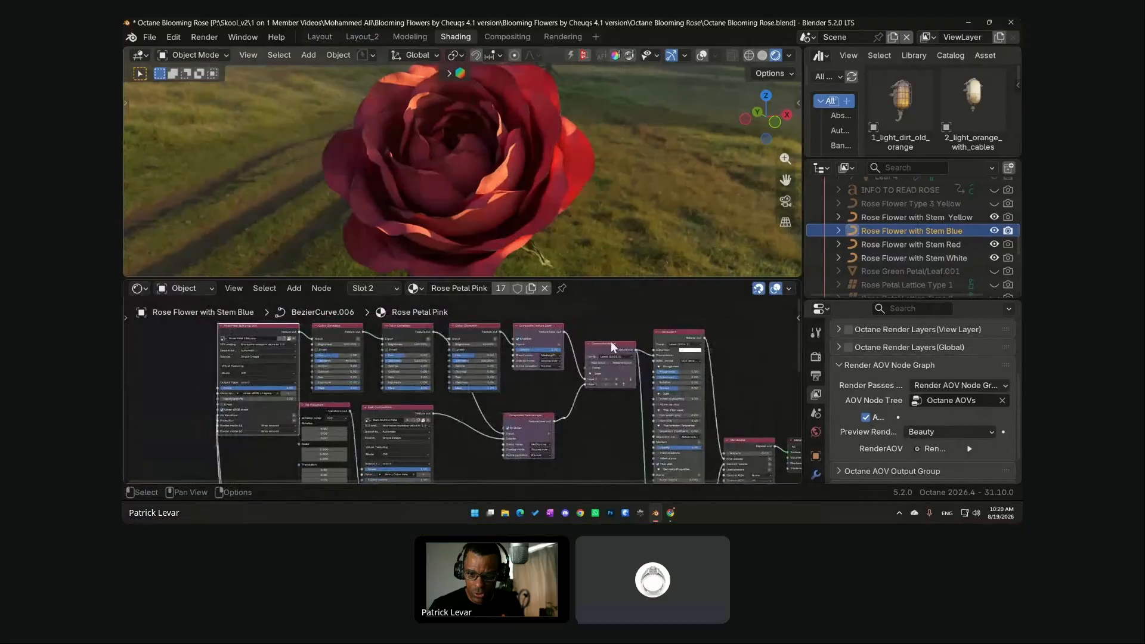
{"action": "left_click", "coordinate": [256, 329], "text": "ctrl+shift"}
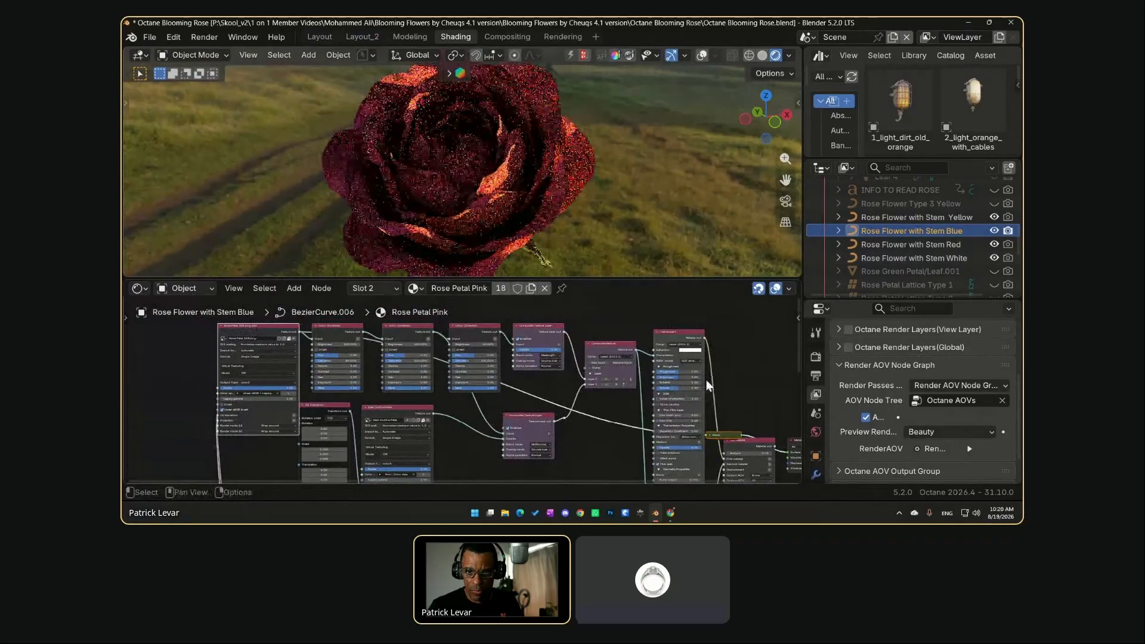
{"action": "middle_click_drag", "start_coordinate": [611, 385], "coordinate": [568, 377]}
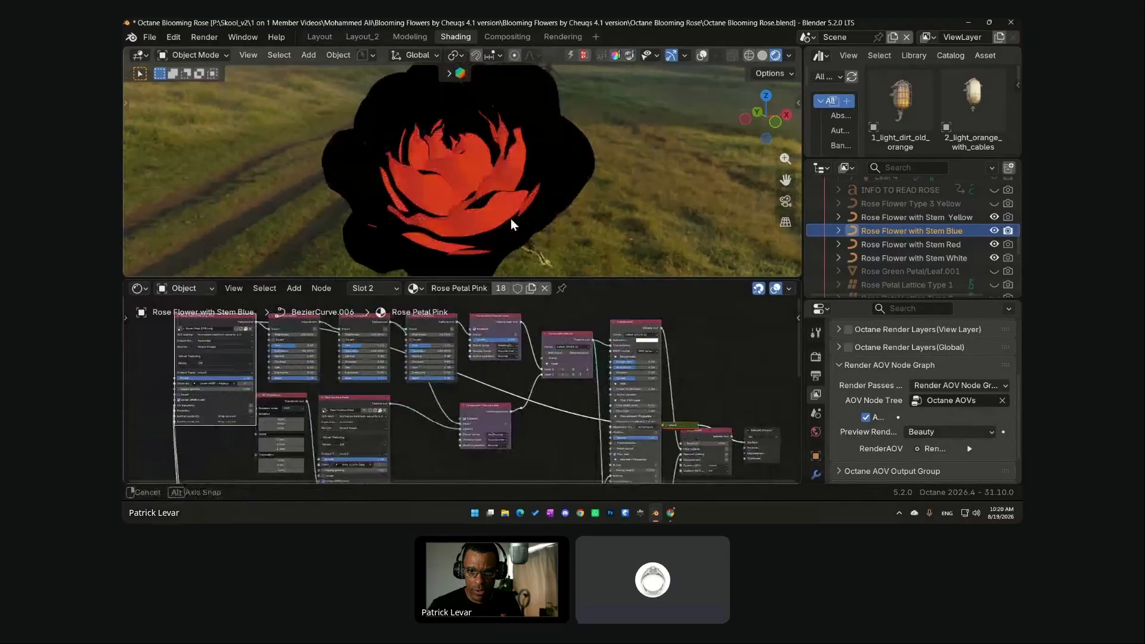
{"action": "middle_click_drag", "start_coordinate": [510, 219], "coordinate": [463, 294]}
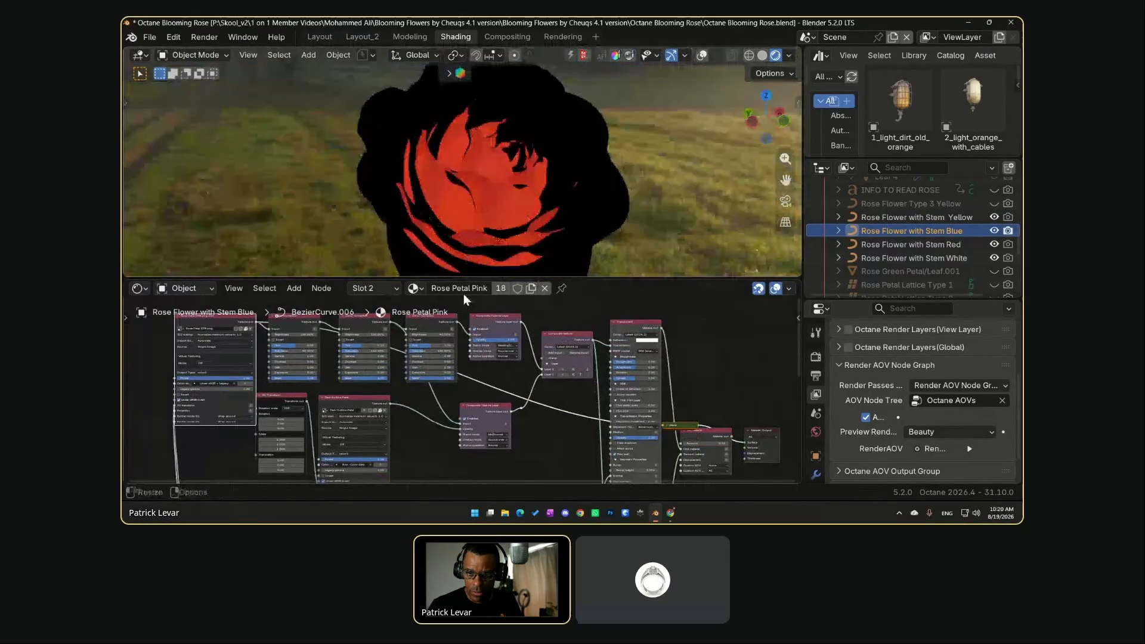
{"action": "left_click", "coordinate": [720, 439]}
Inspect the thumbnail and file details of Rose Petal Diff.png in the Rose Petal Pink material's first image node
{"action": "scroll", "coordinate": [354, 380], "scroll_direction": "up", "scroll_amount": 2}
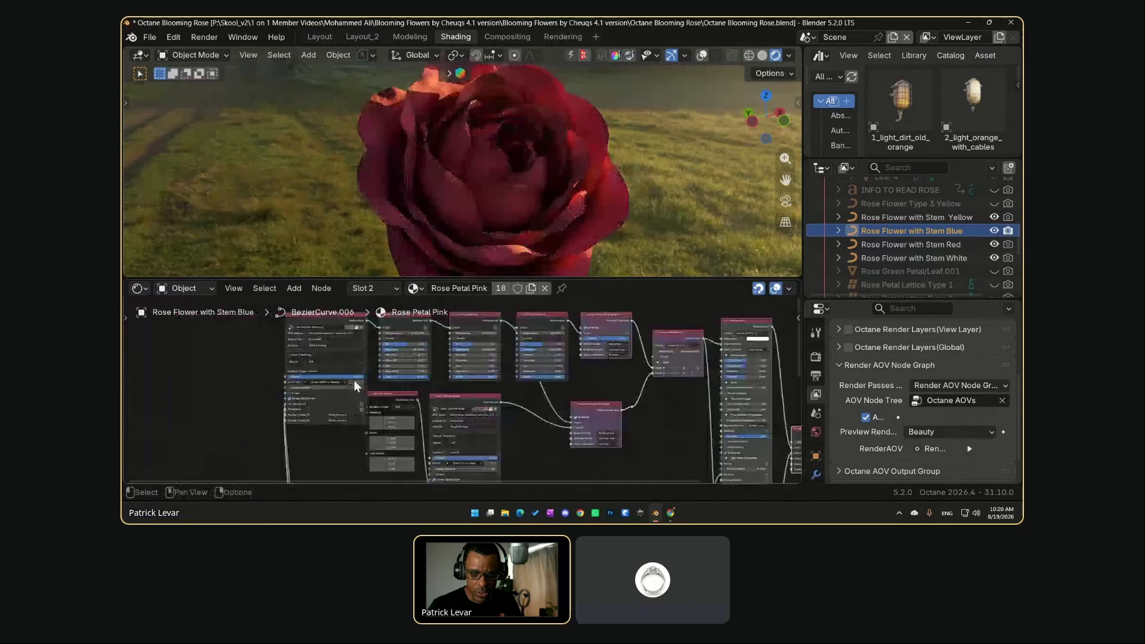
{"action": "middle_click_drag", "start_coordinate": [316, 349], "coordinate": [329, 388]}
{"action": "scroll", "coordinate": [331, 388], "scroll_direction": "up", "scroll_amount": 1}
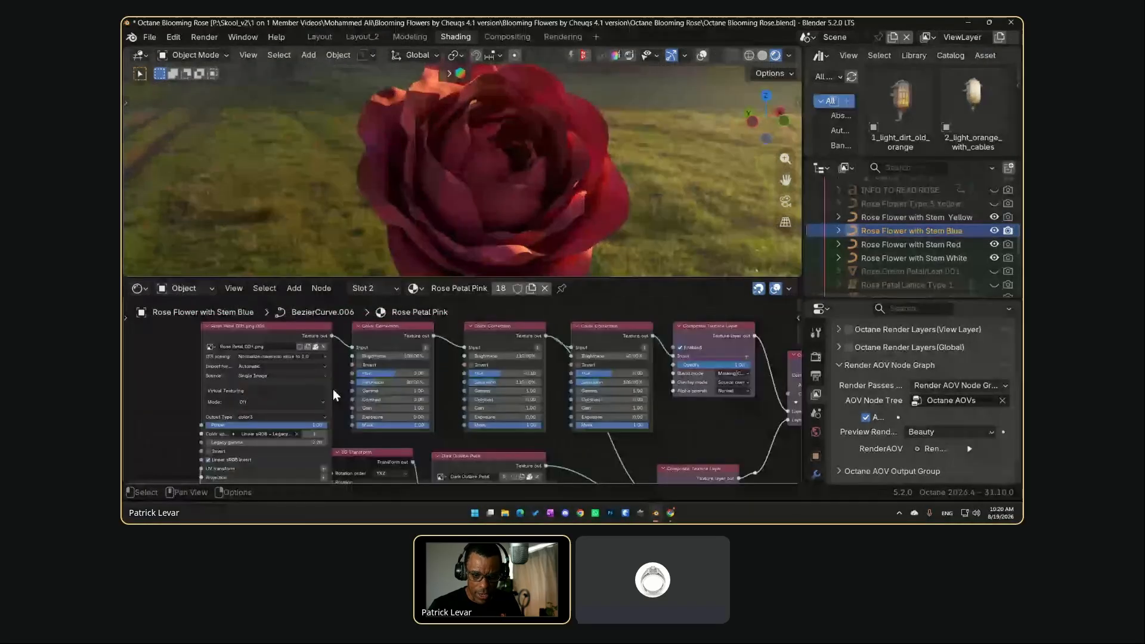
{"action": "scroll", "coordinate": [333, 389], "scroll_direction": "up", "scroll_amount": 1}
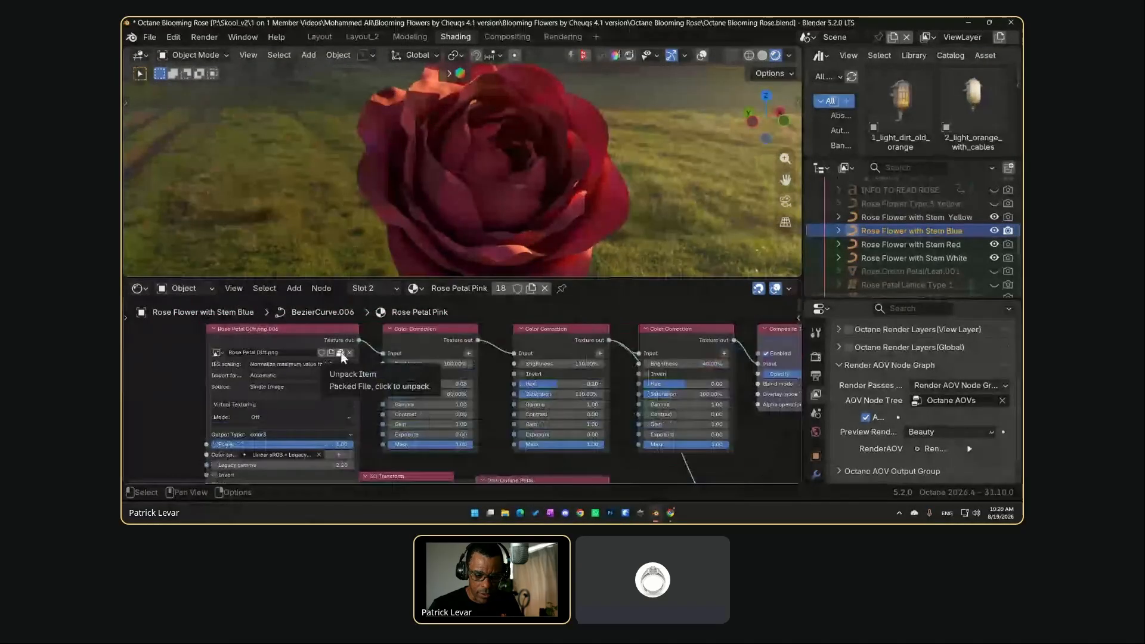
{"action": "left_click", "coordinate": [218, 353]}
{"action": "mouse_move", "coordinate": [238, 427]}
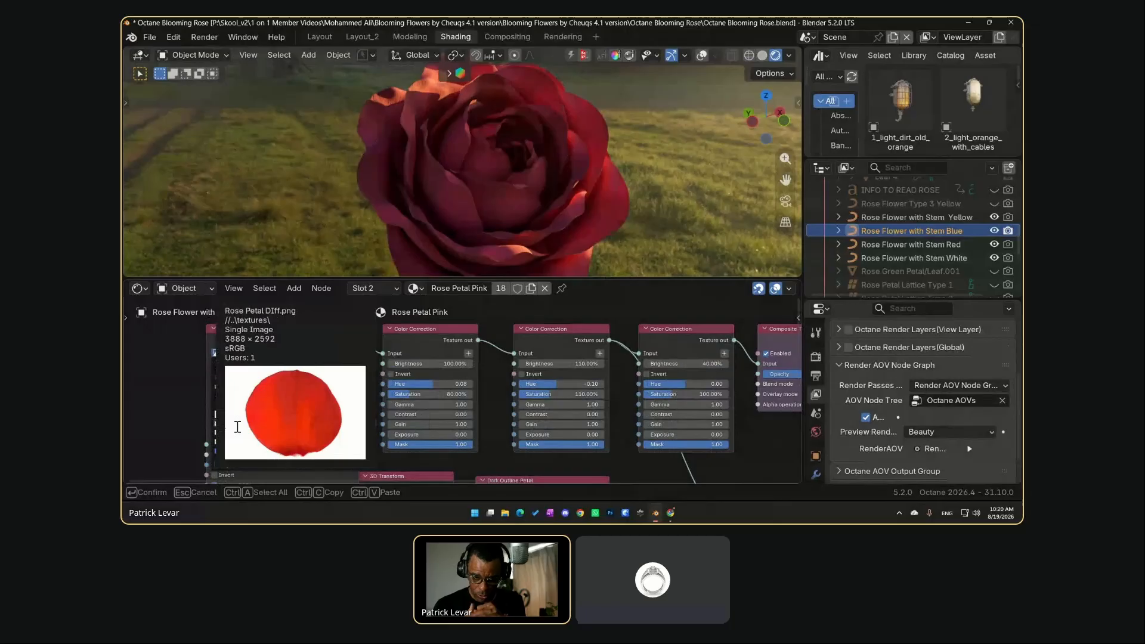
{"action": "left_click", "coordinate": [169, 386]}
Bypass the three Color Correction nodes by cutting their image link and connecting the petal image to the upper Composite Texture Layer's Input
{"action": "middle_click_drag", "start_coordinate": [331, 391], "coordinate": [306, 388]}
{"action": "mouse_move", "coordinate": [431, 388]}
{"action": "middle_mouse_down", "text": "ctrl"}
{"action": "mouse_move", "coordinate": [556, 397]}
{"action": "mouse_move", "coordinate": [450, 386]}
{"action": "middle_mouse_up", "text": "ctrl"}
{"action": "left_click", "coordinate": [324, 339]}
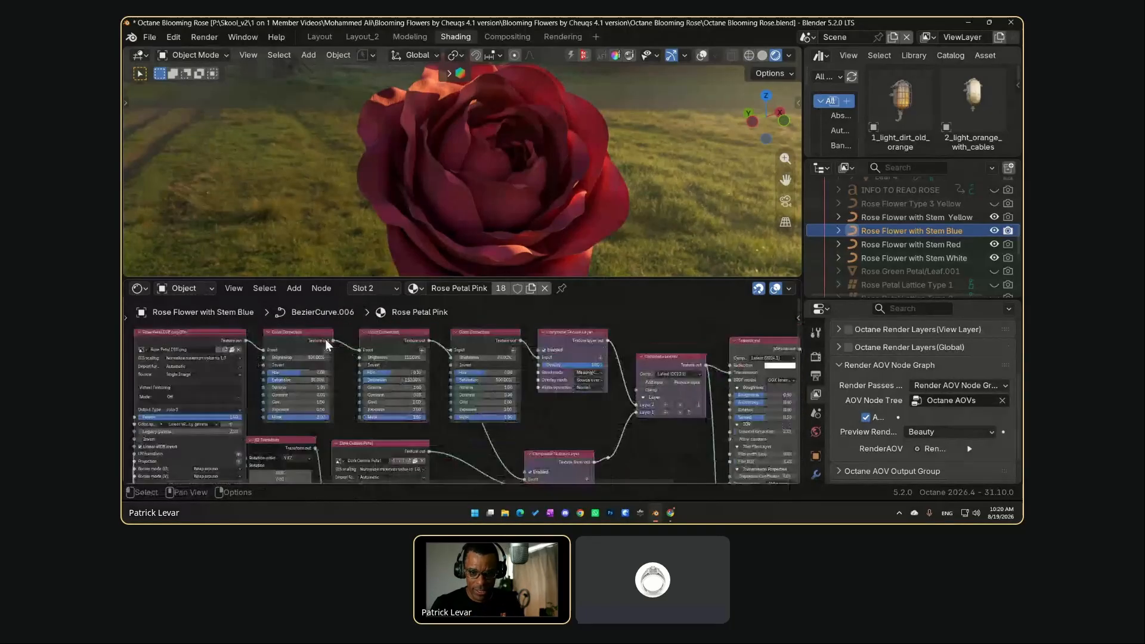
{"action": "left_click", "coordinate": [391, 336], "text": "shift"}
{"action": "left_click", "coordinate": [481, 341], "text": "shift"}
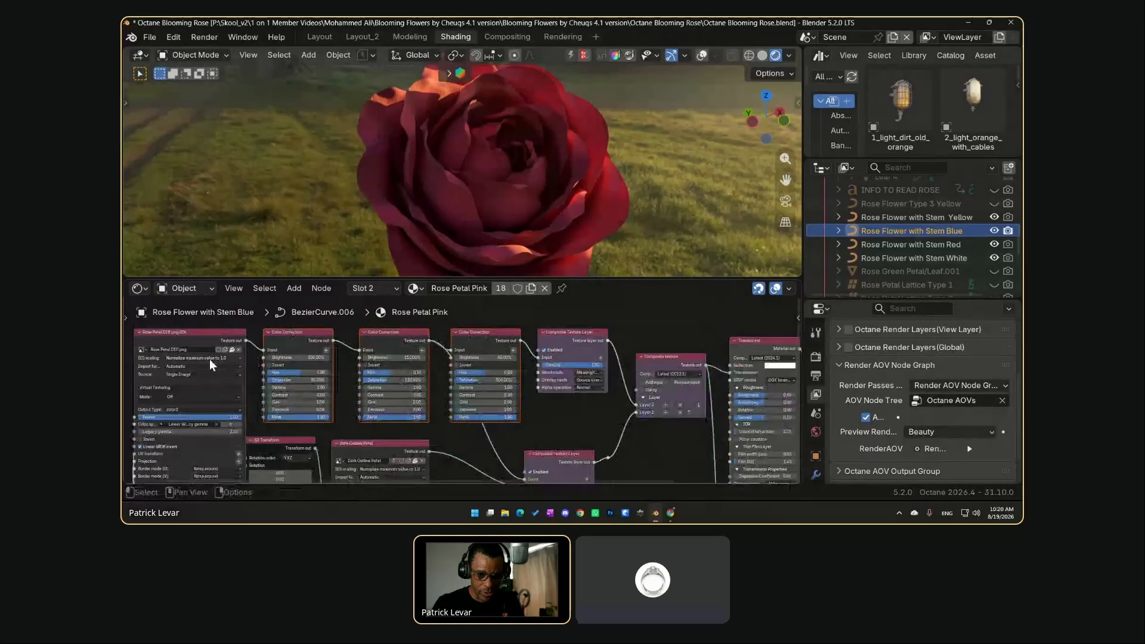
{"action": "right_click_drag", "start_coordinate": [255, 327], "coordinate": [256, 361], "text": "ctrl"}
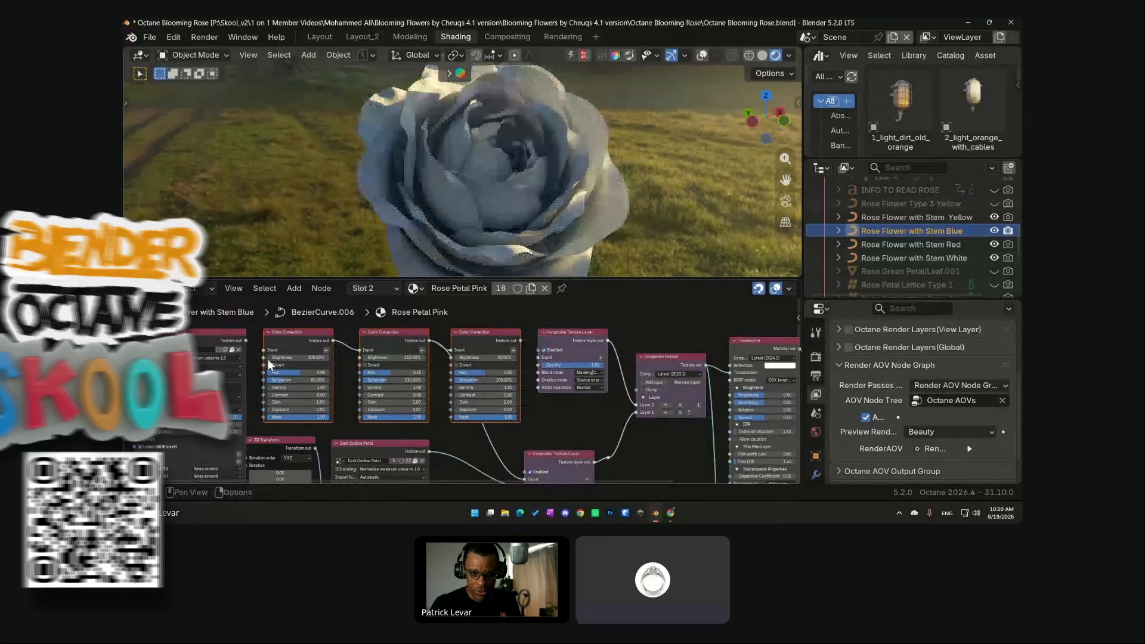
{"action": "left_click_drag", "start_coordinate": [246, 340], "coordinate": [539, 357]}
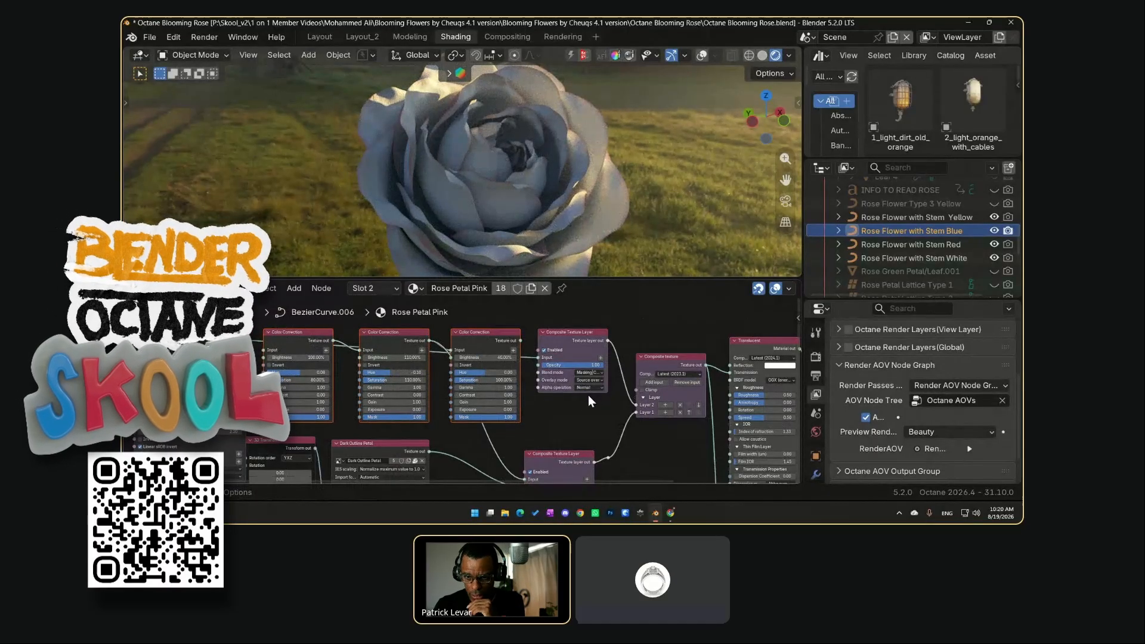
Examine the Composite texture and Translucent node connections and view the rendered rose from the side
{"action": "middle_click_drag", "start_coordinate": [589, 395], "coordinate": [557, 396]}
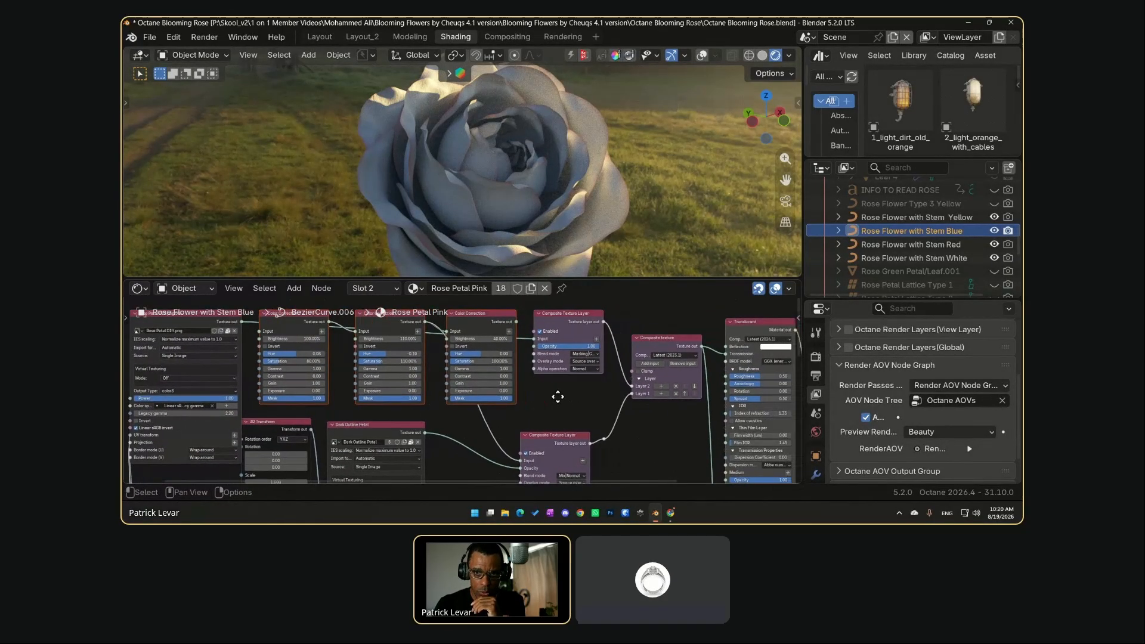
{"action": "middle_click_drag", "start_coordinate": [453, 396], "coordinate": [581, 371]}
{"action": "scroll", "coordinate": [584, 371], "scroll_direction": "up", "scroll_amount": 3}
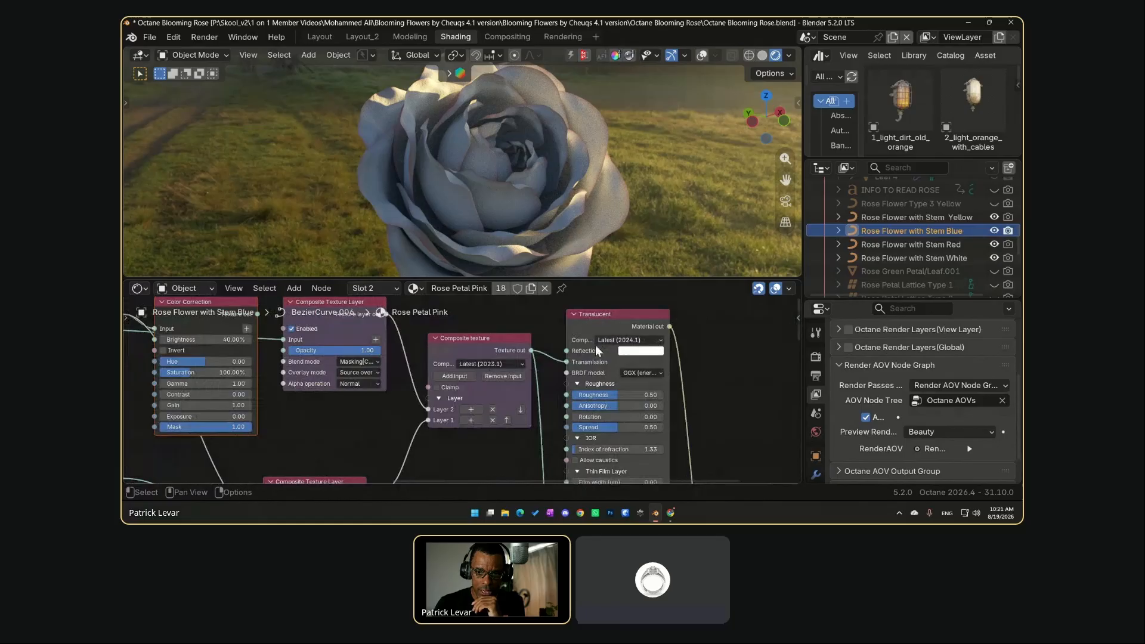
{"action": "middle_click_drag", "start_coordinate": [515, 205], "coordinate": [563, 193]}
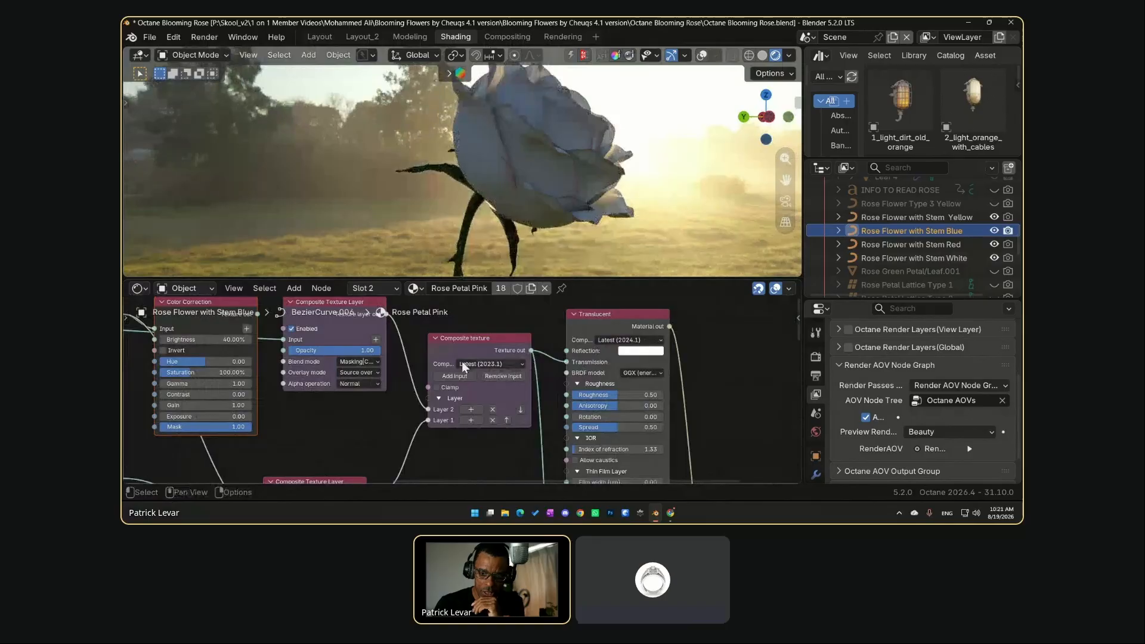
Preview the Dark Outline Petal image texture directly on the rose and view the mask from another angle
{"action": "scroll", "coordinate": [462, 360], "scroll_direction": "down", "scroll_amount": 4}
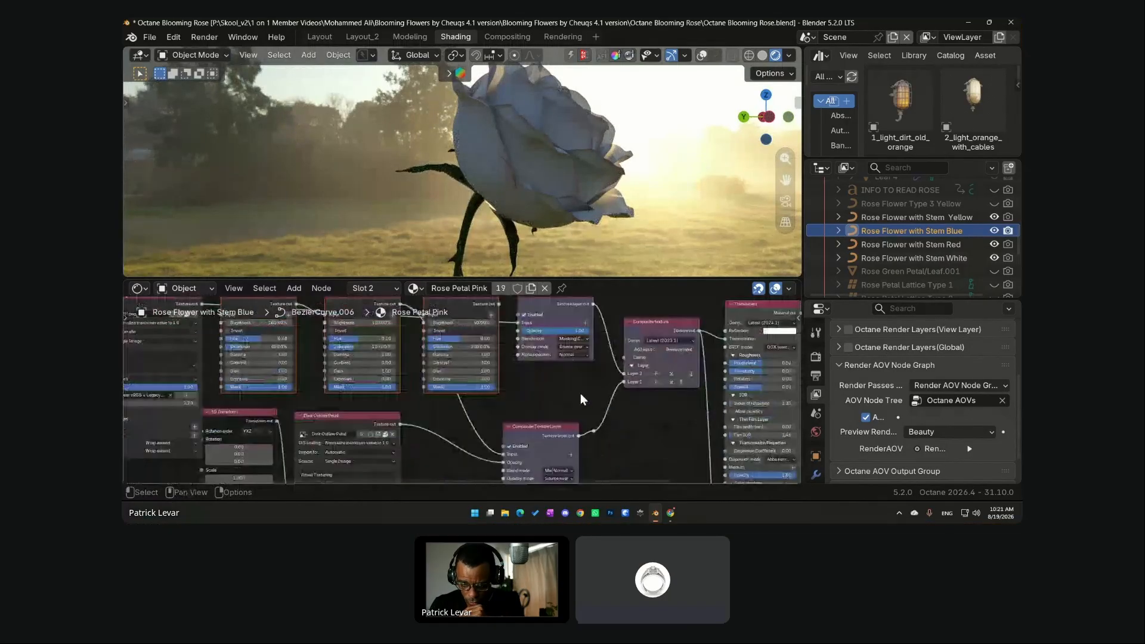
{"action": "middle_click_drag", "start_coordinate": [581, 394], "coordinate": [651, 359]}
{"action": "middle_click_drag", "start_coordinate": [481, 447], "coordinate": [451, 381]}
{"action": "left_click", "coordinate": [392, 340]}
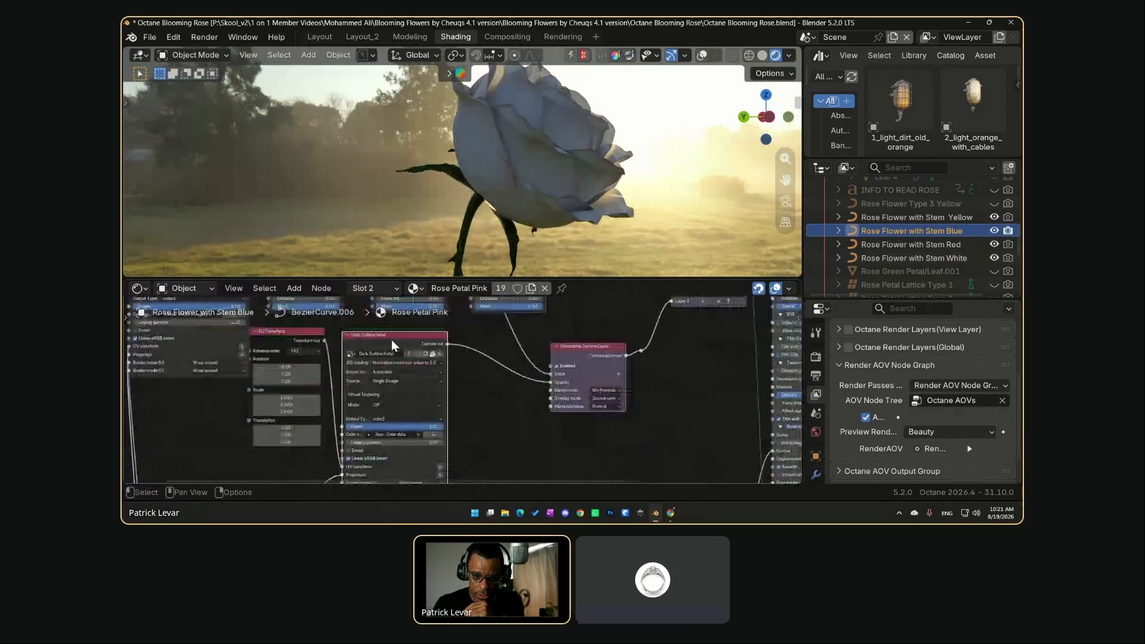
{"action": "middle_click_drag", "start_coordinate": [409, 348], "coordinate": [376, 382]}
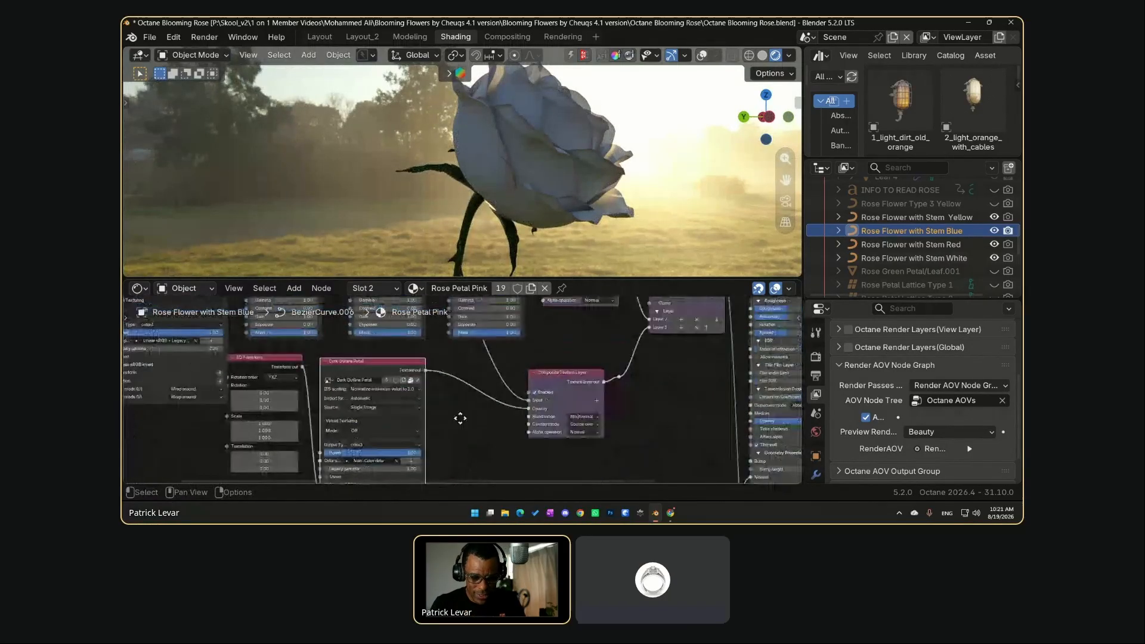
{"action": "left_click", "coordinate": [381, 374], "text": "ctrl+shift"}
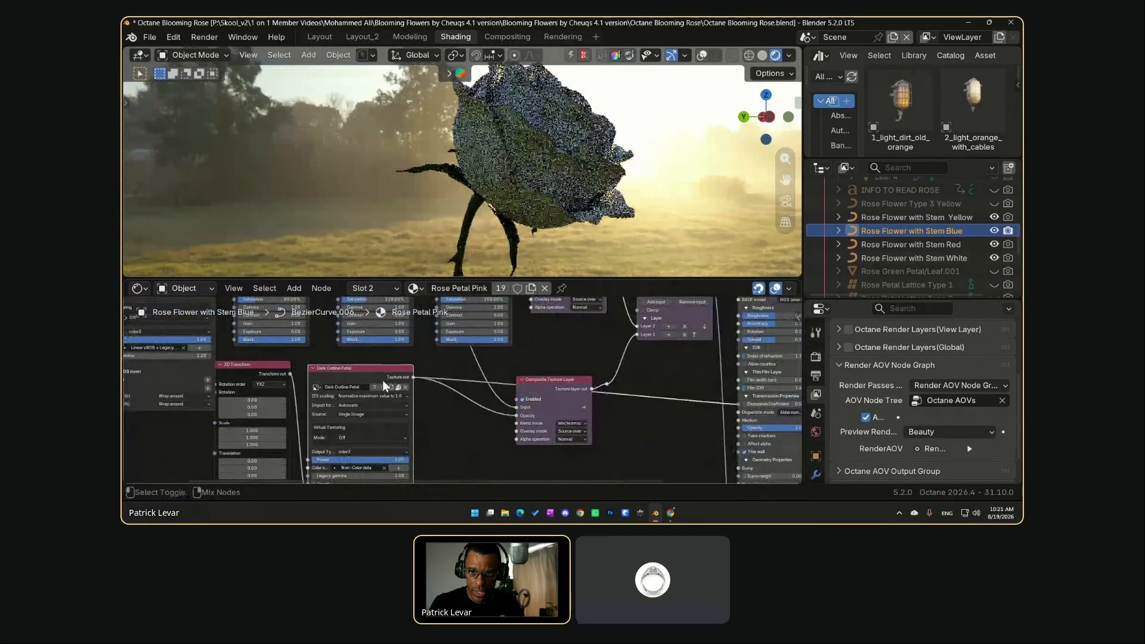
{"action": "middle_click_drag", "start_coordinate": [572, 157], "coordinate": [472, 241]}
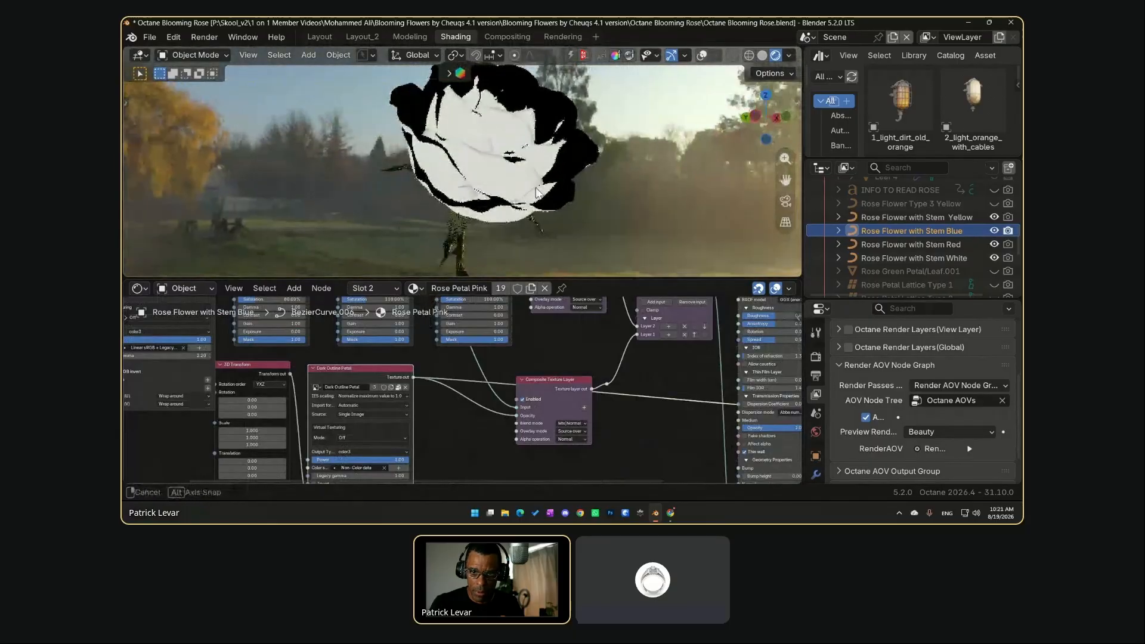
{"action": "middle_click_drag", "start_coordinate": [535, 192], "coordinate": [513, 239]}
Preview the Translucent material on the rose and inspect the Dark Outline Petal image's thumbnail and file details
{"action": "middle_click_drag", "start_coordinate": [499, 422], "coordinate": [326, 482]}
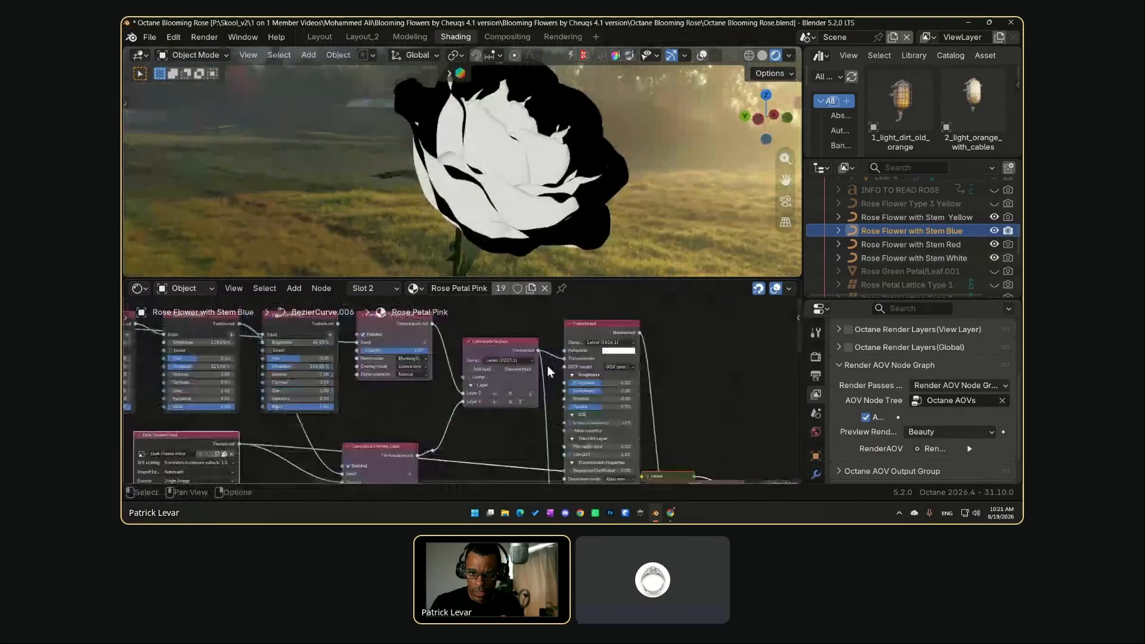
{"action": "middle_click_drag", "start_coordinate": [381, 404], "coordinate": [629, 317]}
{"action": "left_click", "coordinate": [393, 369]}
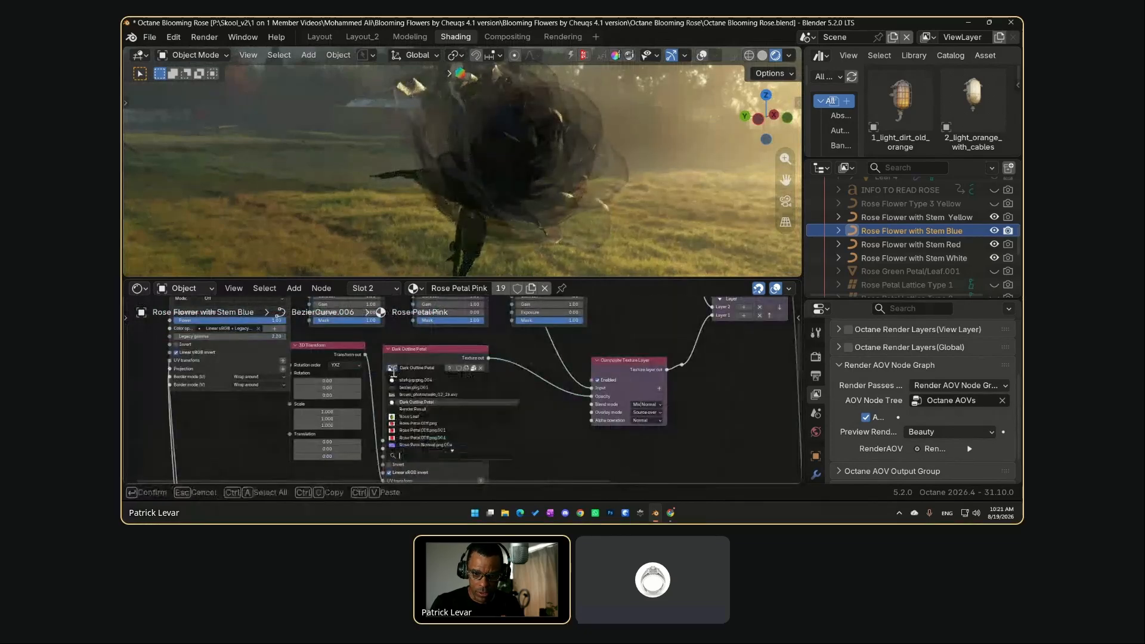
{"action": "mouse_move", "coordinate": [405, 401]}
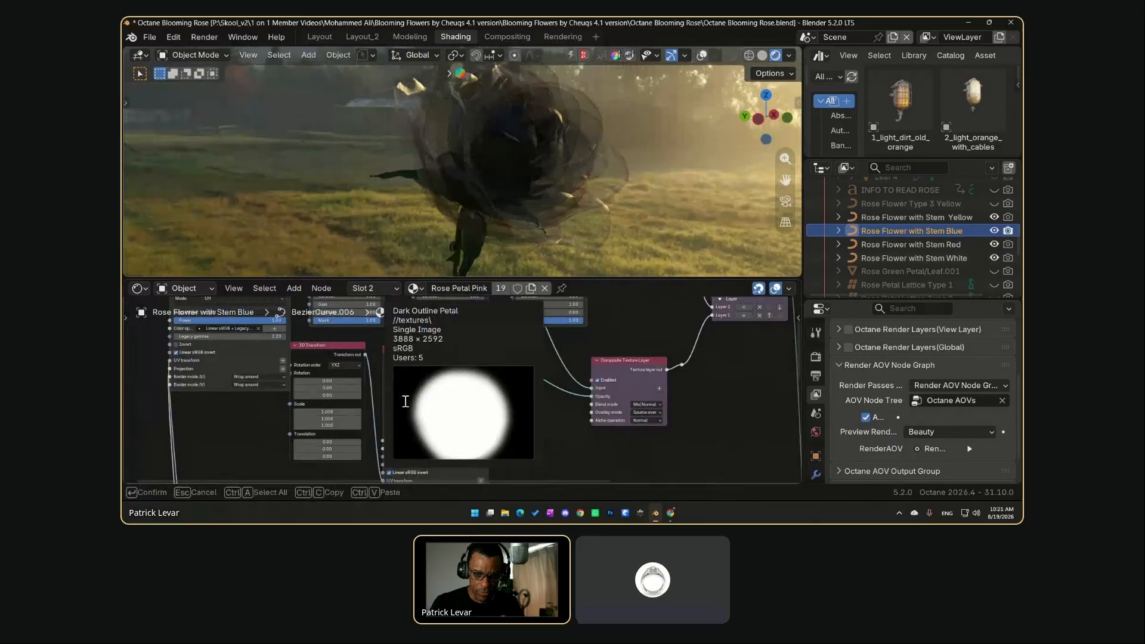
{"action": "left_click", "coordinate": [405, 399]}
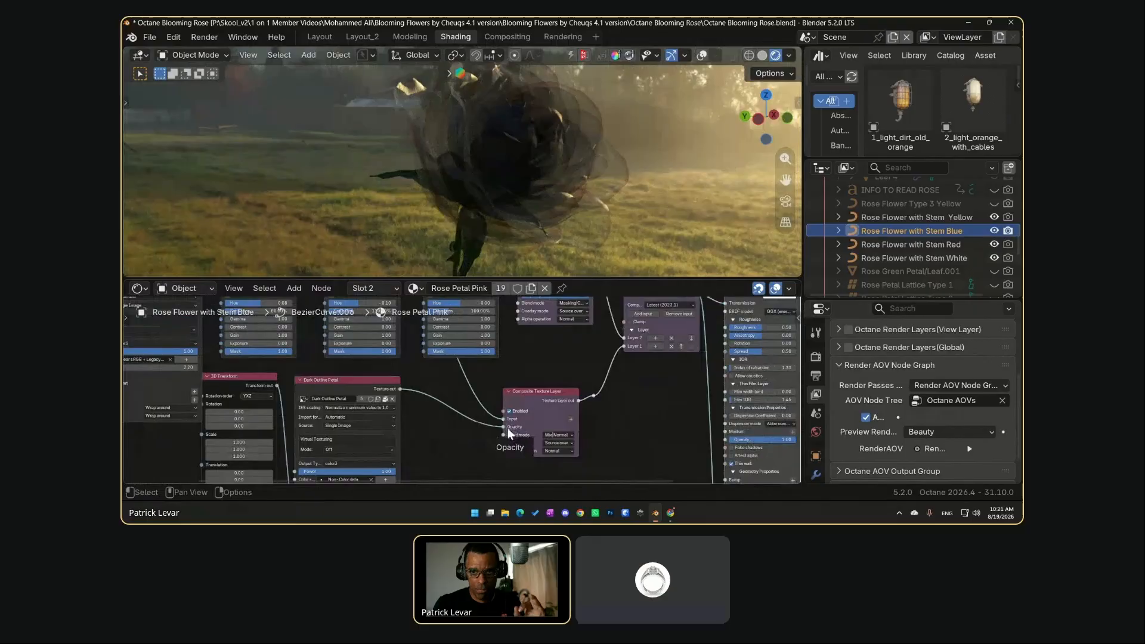
Disconnect the Dark Outline Petal mask from the lower Composite Texture Layer's Opacity, compare the rose, and reconnect the mask
{"action": "left_click_drag", "start_coordinate": [503, 428], "coordinate": [469, 431]}
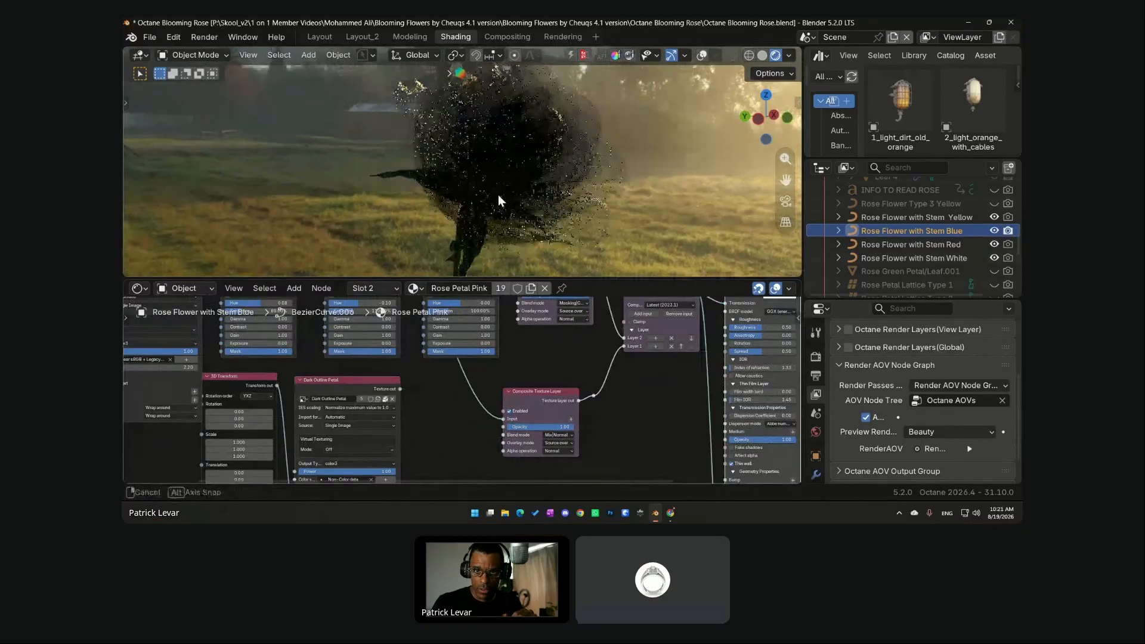
{"action": "middle_click_drag", "start_coordinate": [499, 194], "coordinate": [530, 209]}
{"action": "middle_click_drag", "start_coordinate": [631, 331], "coordinate": [560, 392]}
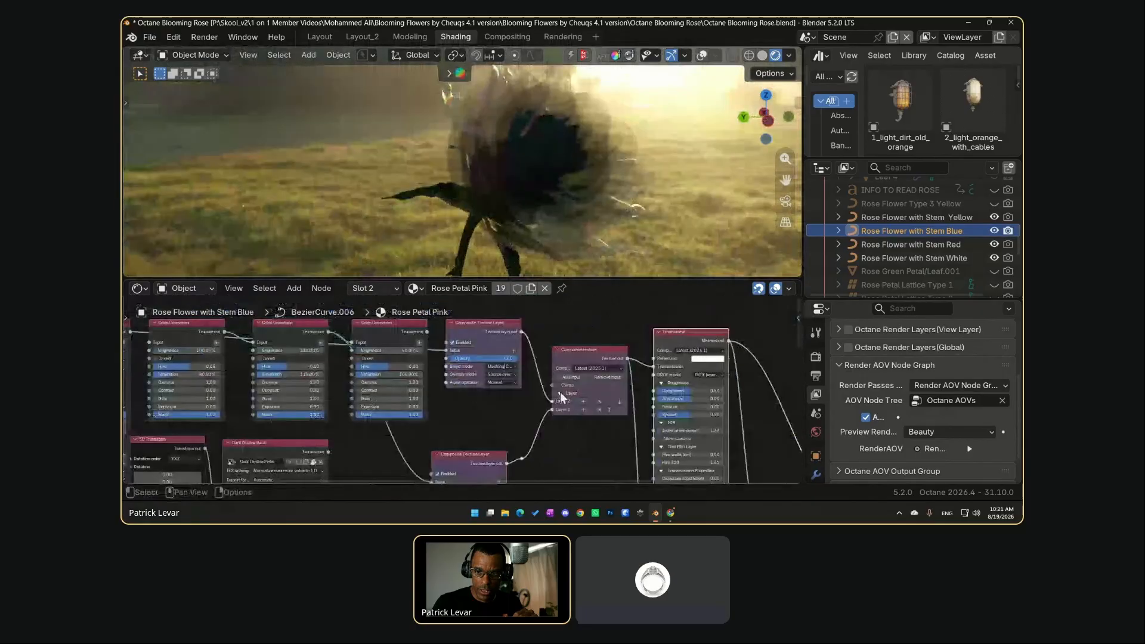
{"action": "middle_click_drag", "start_coordinate": [442, 463], "coordinate": [523, 403]}
{"action": "left_click_drag", "start_coordinate": [413, 391], "coordinate": [517, 429]}
{"action": "middle_click_drag", "start_coordinate": [517, 430], "coordinate": [467, 441]}
{"action": "left_click_drag", "start_coordinate": [505, 410], "coordinate": [504, 403]}
Disconnect the Composite texture from the Translucent node's Transmission input and view the rose from another angle
{"action": "middle_click_drag", "start_coordinate": [586, 396], "coordinate": [517, 411]}
{"action": "key", "text": "shift+d"}
{"action": "left_click", "coordinate": [492, 327]}
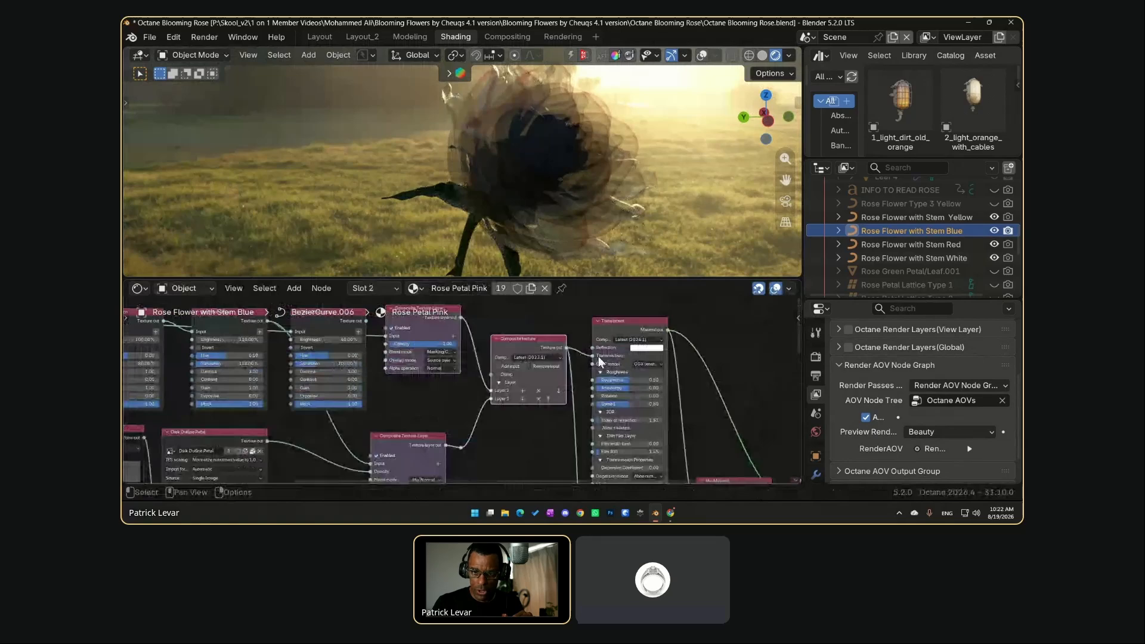
{"action": "left_click_drag", "start_coordinate": [591, 355], "coordinate": [490, 447]}
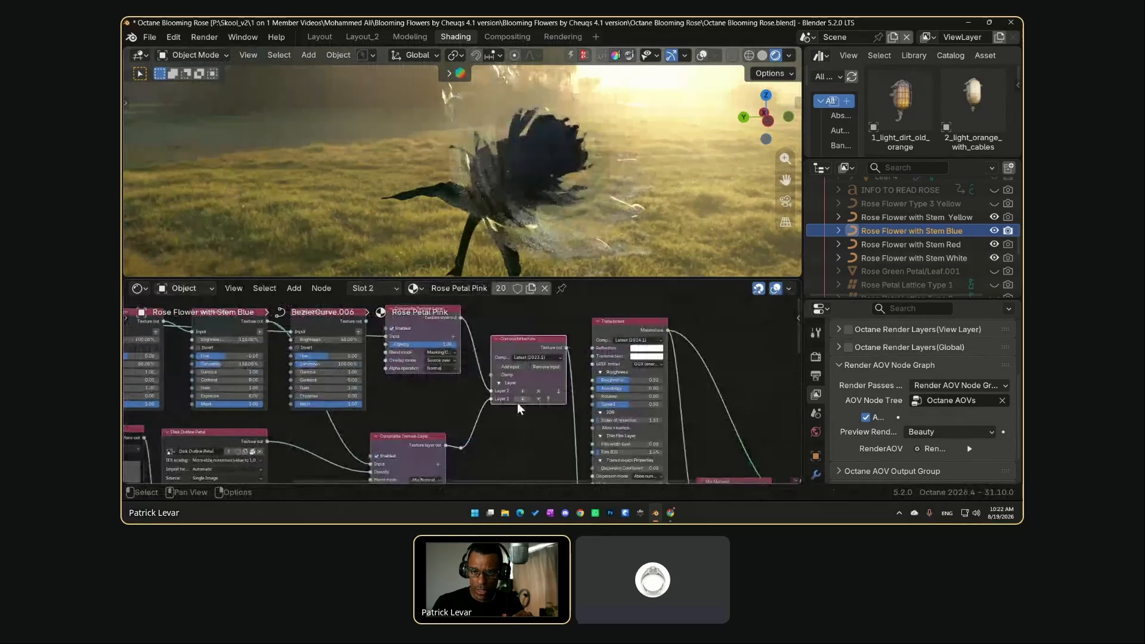
{"action": "middle_click_drag", "start_coordinate": [634, 405], "coordinate": [547, 467]}
{"action": "left_click", "coordinate": [508, 352]}
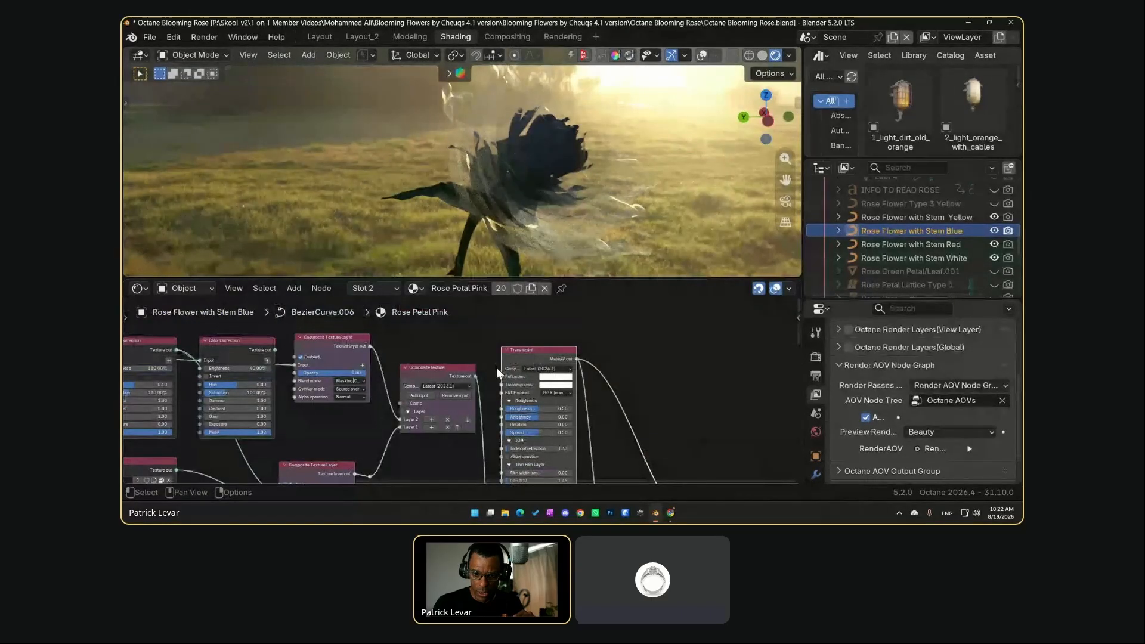
{"action": "middle_click_drag", "start_coordinate": [517, 195], "coordinate": [543, 191]}
{"action": "middle_click_drag", "start_coordinate": [583, 432], "coordinate": [542, 379]}
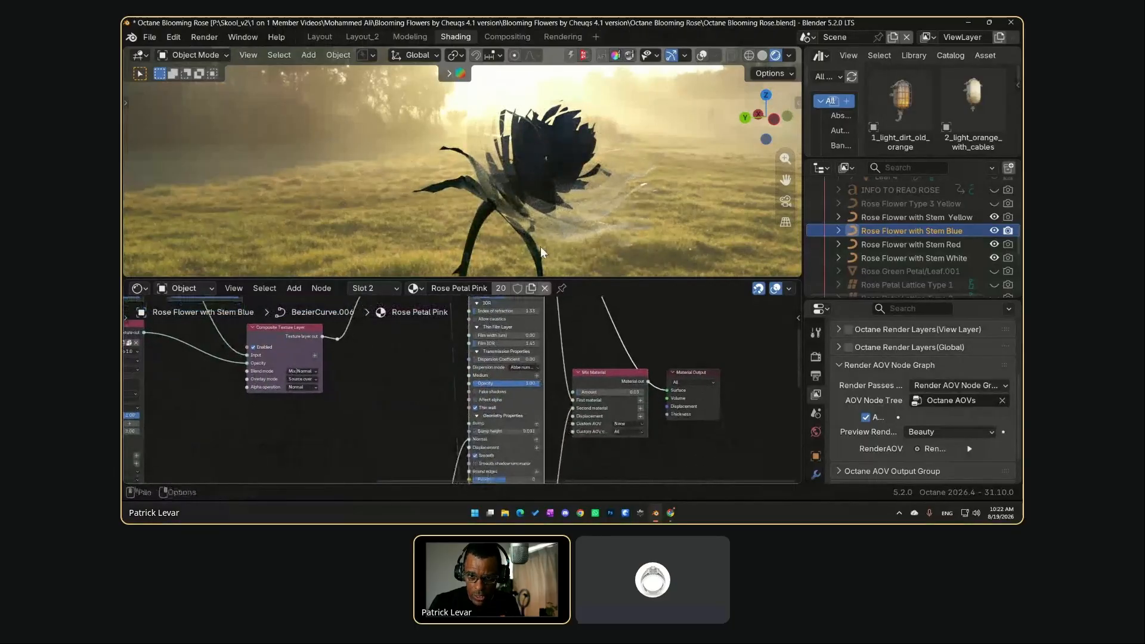
Turn off Thin wall on the Translucent node, compare the rose's rendering, and turn Thin wall back on
{"action": "scroll", "coordinate": [517, 406], "scroll_direction": "up", "scroll_amount": 4}
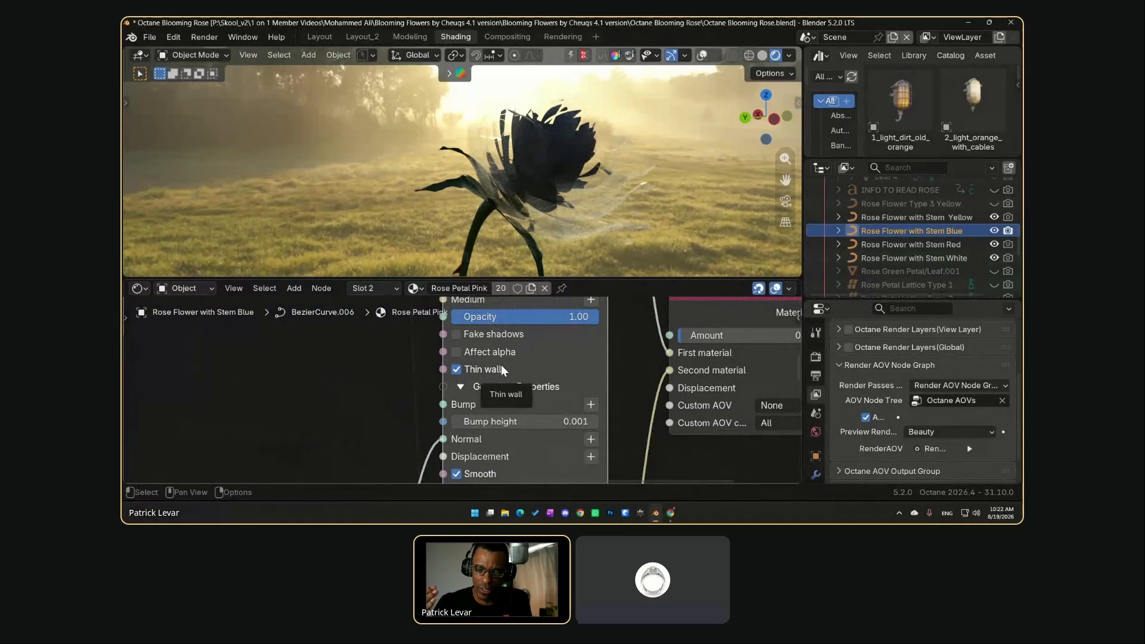
{"action": "left_click", "coordinate": [457, 369]}
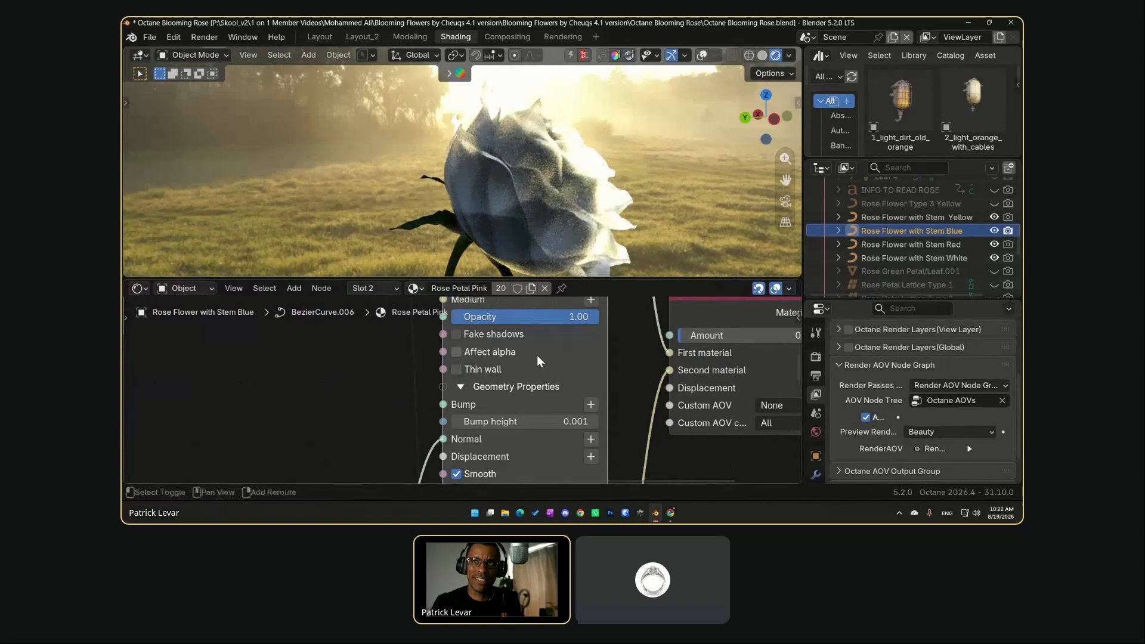
{"action": "middle_click_drag", "start_coordinate": [537, 354], "coordinate": [524, 406], "text": "shift"}
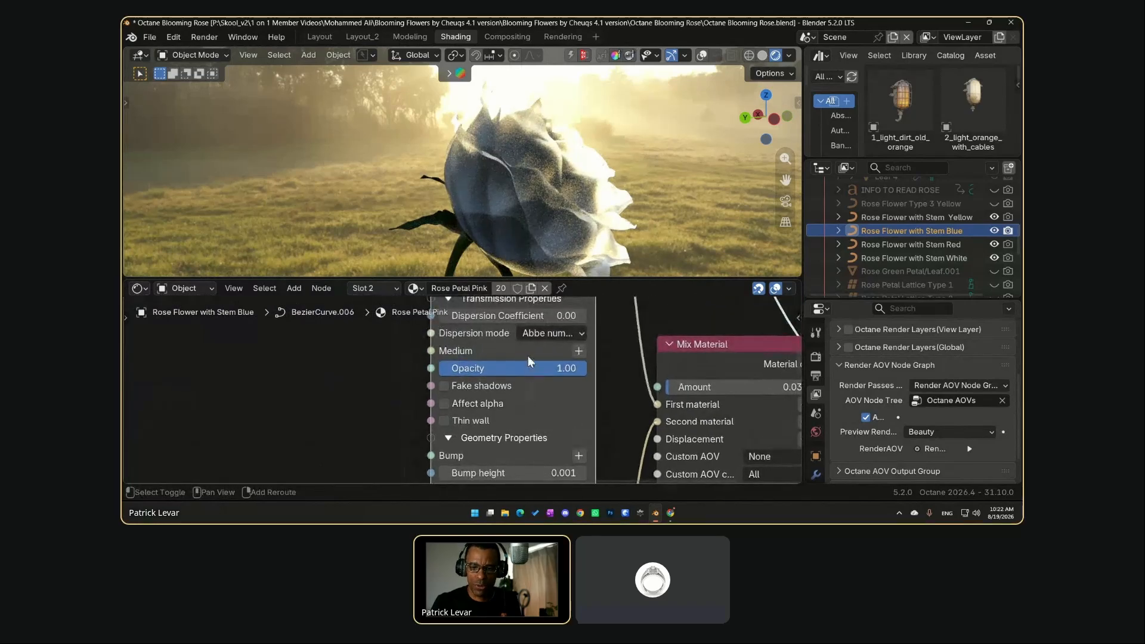
{"action": "middle_click_drag", "start_coordinate": [528, 356], "coordinate": [523, 298], "text": "shift"}
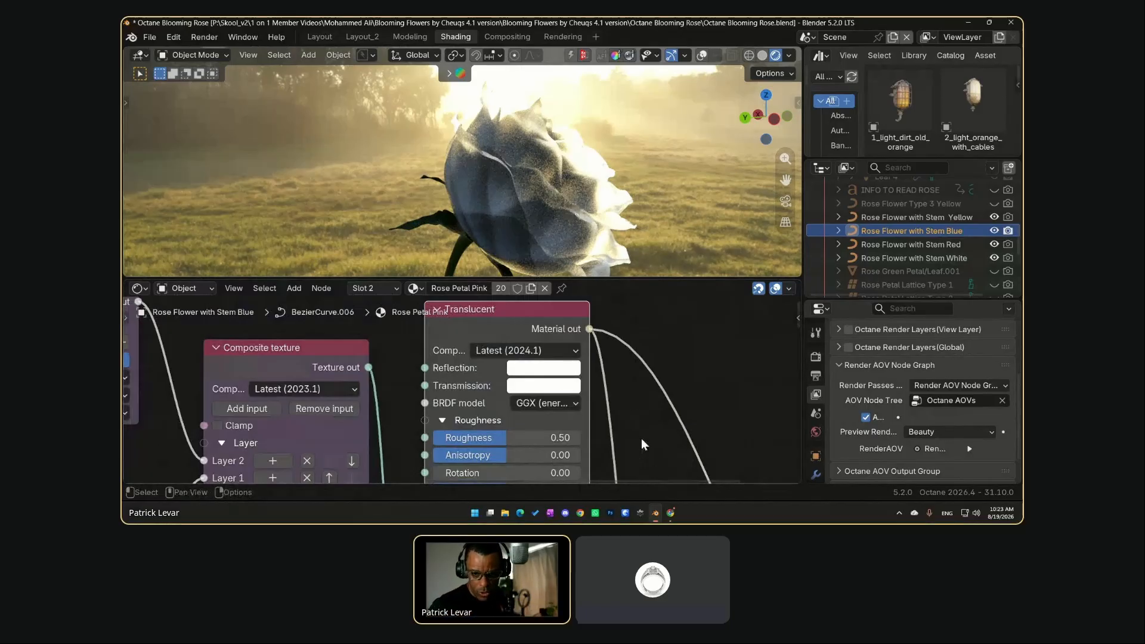
{"action": "middle_click_drag", "start_coordinate": [642, 438], "coordinate": [584, 263]}
{"action": "middle_click_drag", "start_coordinate": [657, 436], "coordinate": [607, 314]}
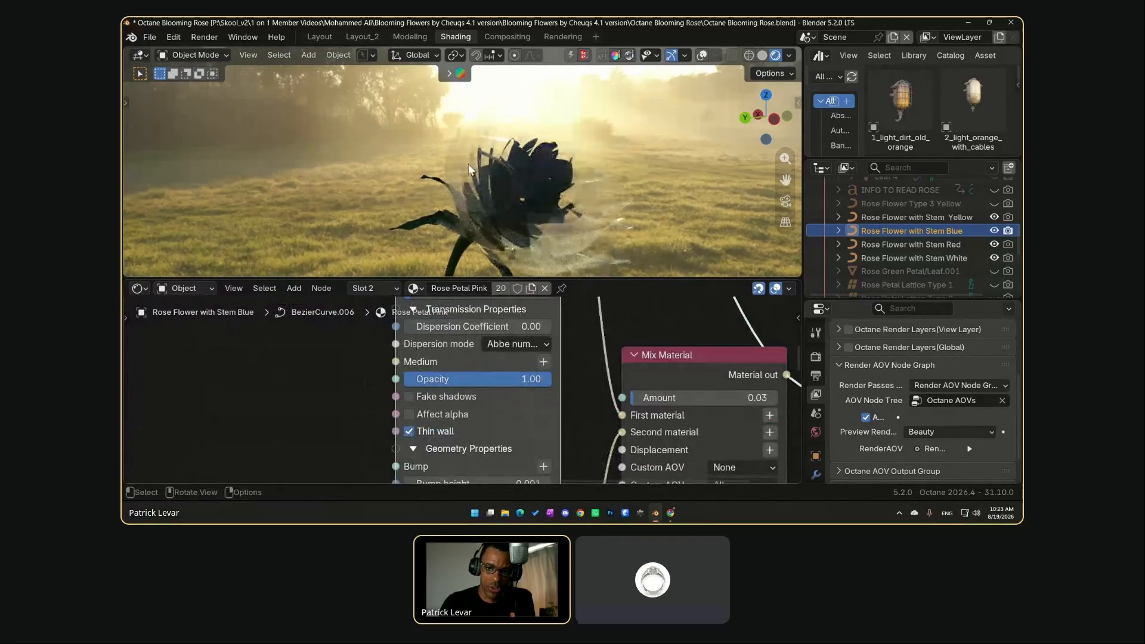
Restore the Mix Material node as the material output in place of the Translucent preview
{"action": "scroll", "coordinate": [591, 370], "scroll_direction": "down", "scroll_amount": 4}
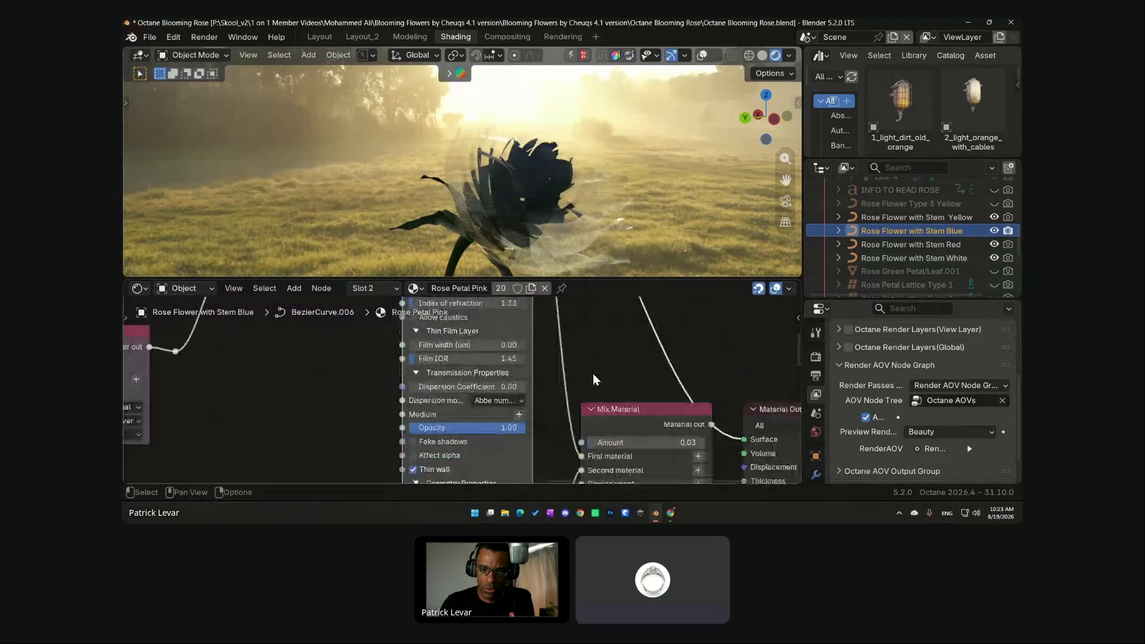
{"action": "middle_click_drag", "start_coordinate": [593, 373], "coordinate": [547, 416]}
{"action": "left_click", "coordinate": [563, 432], "text": "ctrl+shift"}
{"action": "scroll", "coordinate": [560, 421], "scroll_direction": "down", "scroll_amount": 3}
{"action": "middle_click_drag", "start_coordinate": [532, 301], "coordinate": [552, 332]}
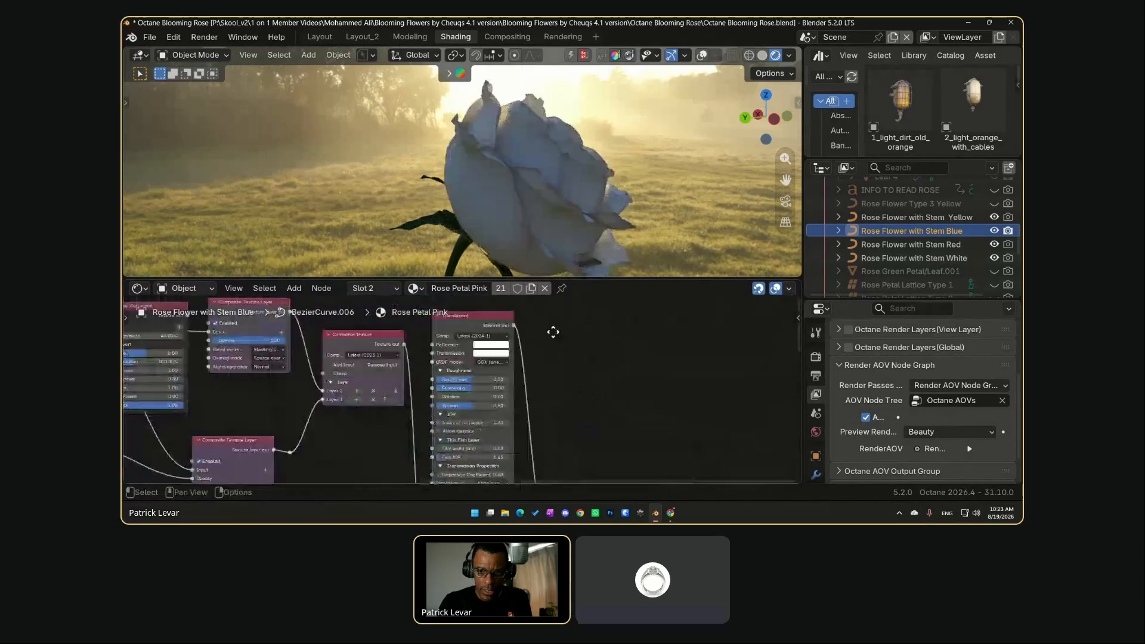
Select Rose Flower with Stem Red and examine the Principled BSDF, Translucent BSDF and Mix Shader in its Cycles node setup
{"action": "middle_click_drag", "start_coordinate": [508, 422], "coordinate": [583, 353]}
{"action": "scroll", "coordinate": [532, 385], "scroll_direction": "down", "scroll_amount": 2}
{"action": "scroll", "coordinate": [524, 392], "scroll_direction": "down", "scroll_amount": 2}
{"action": "scroll", "coordinate": [567, 349], "scroll_direction": "down", "scroll_amount": 3}
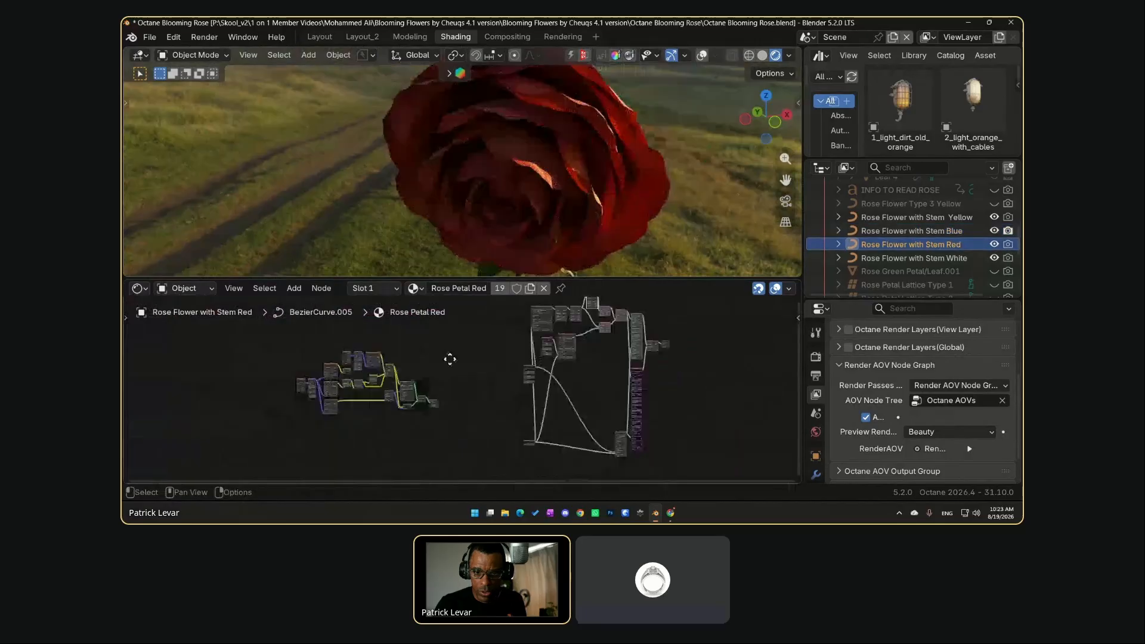
{"action": "scroll", "coordinate": [471, 373], "scroll_direction": "up", "scroll_amount": 6}
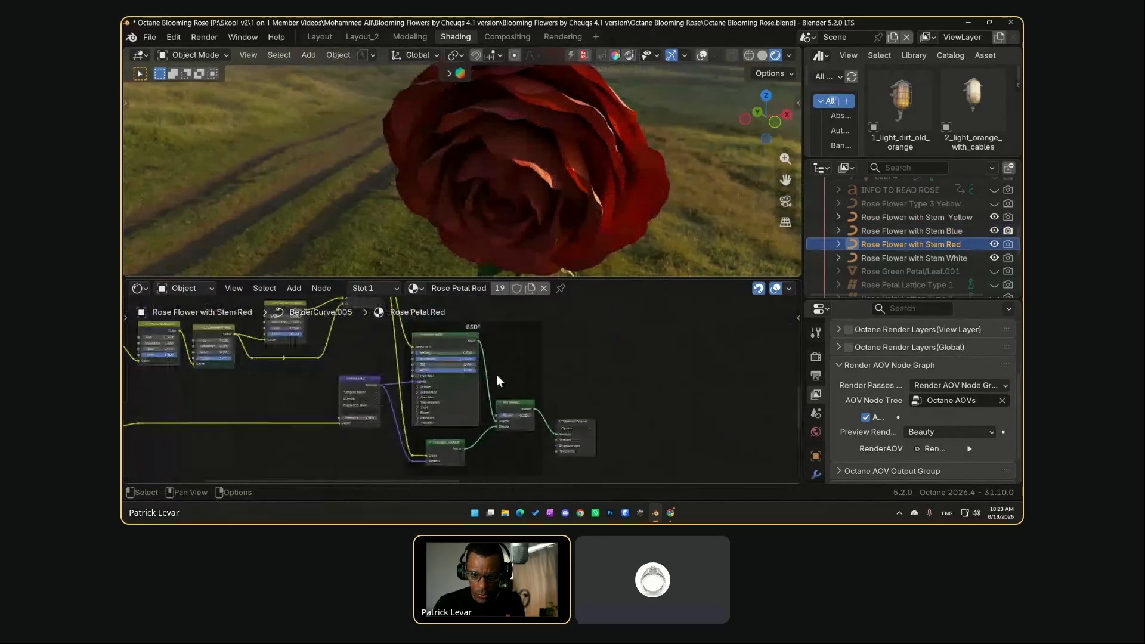
{"action": "scroll", "coordinate": [497, 374], "scroll_direction": "up", "scroll_amount": 2}
{"action": "scroll", "coordinate": [731, 380], "scroll_direction": "up", "scroll_amount": 4}
{"action": "middle_click_drag", "start_coordinate": [559, 383], "coordinate": [632, 350]}
{"action": "left_click", "coordinate": [551, 315]}
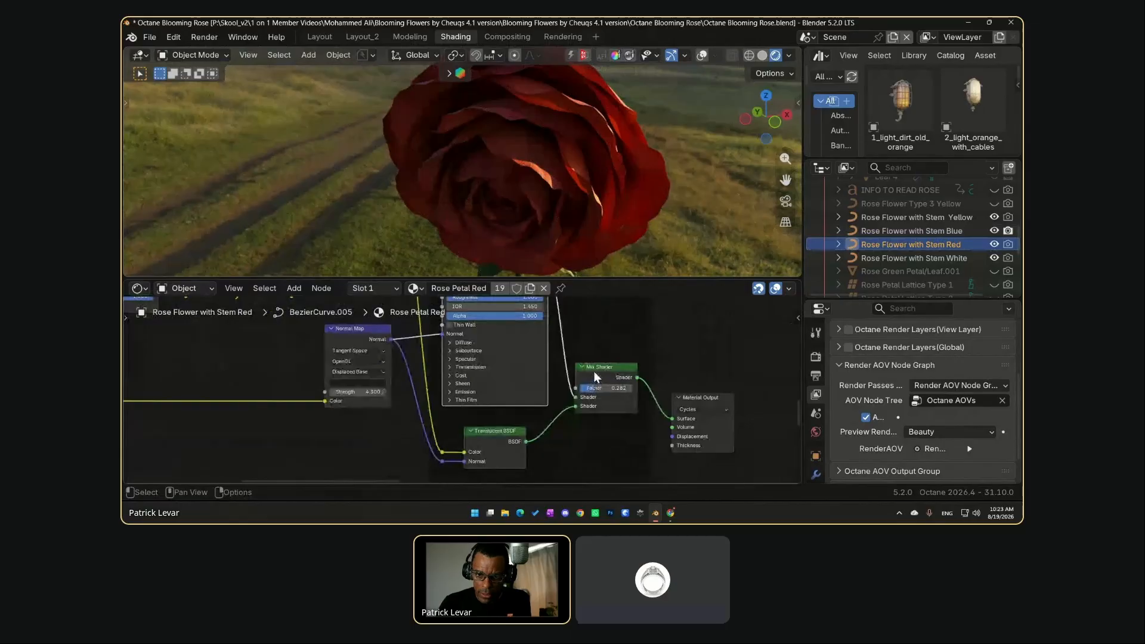
{"action": "left_click_drag", "start_coordinate": [594, 372], "coordinate": [596, 379]}
{"action": "left_click", "coordinate": [499, 438]}
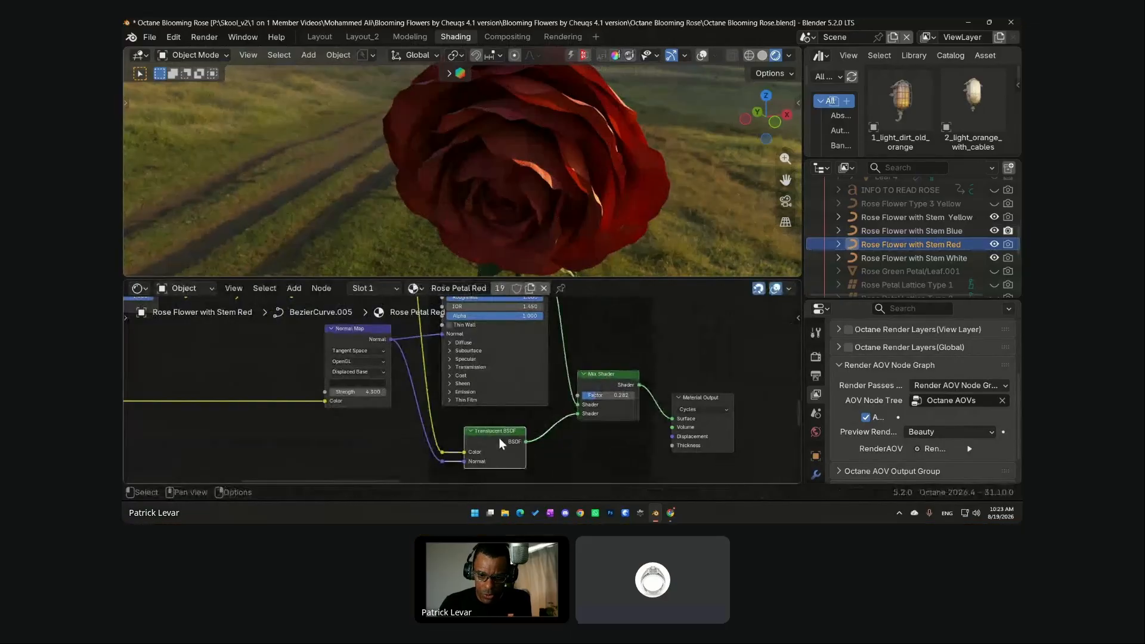
{"action": "left_click_drag", "start_coordinate": [499, 438], "coordinate": [502, 440]}
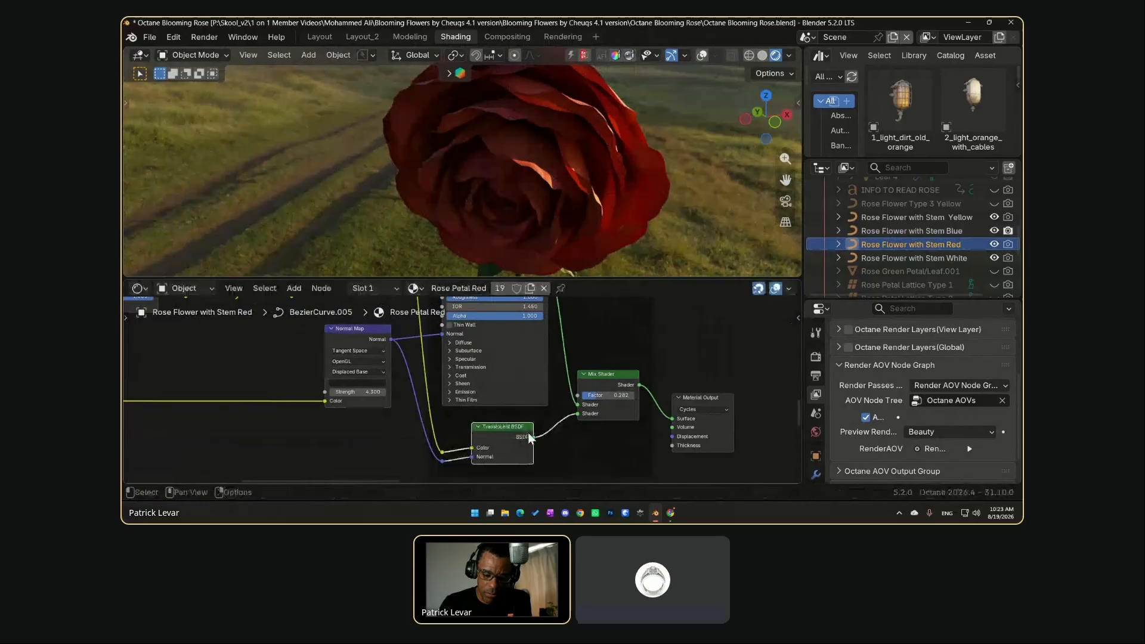
{"action": "middle_click_drag", "start_coordinate": [585, 407], "coordinate": [571, 394]}
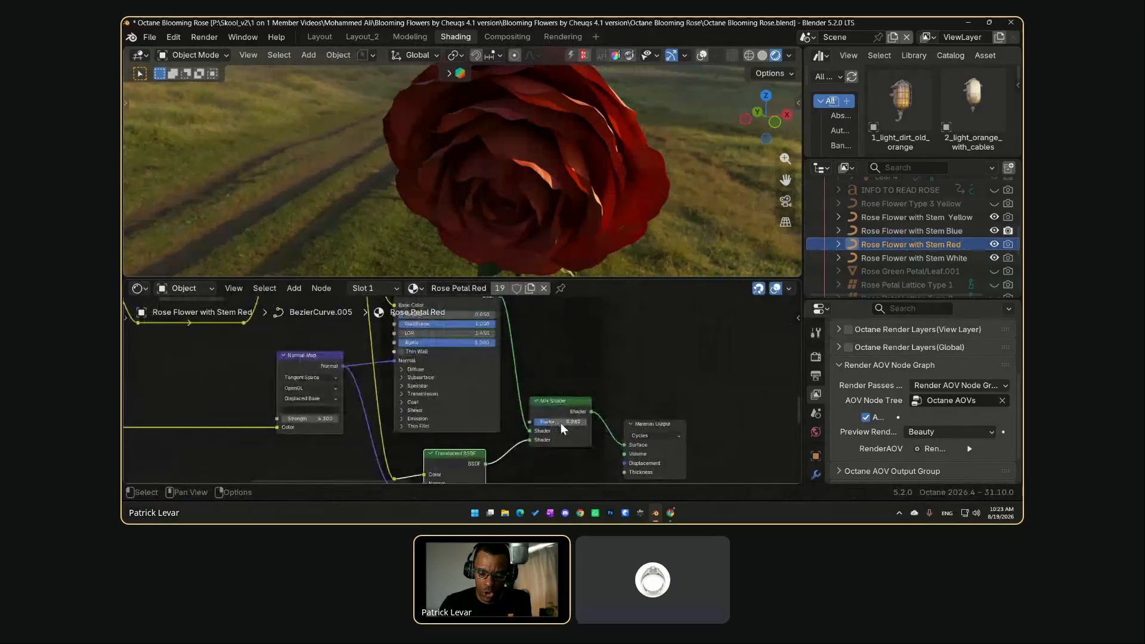
Find Rose Petal Red's Octane node setup and examine how the Composite texture feeds the Translucent node
{"action": "scroll", "coordinate": [530, 401], "scroll_direction": "down", "scroll_amount": 3}
{"action": "middle_click_drag", "start_coordinate": [770, 385], "coordinate": [541, 394]}
{"action": "middle_click_drag", "start_coordinate": [794, 358], "coordinate": [548, 372]}
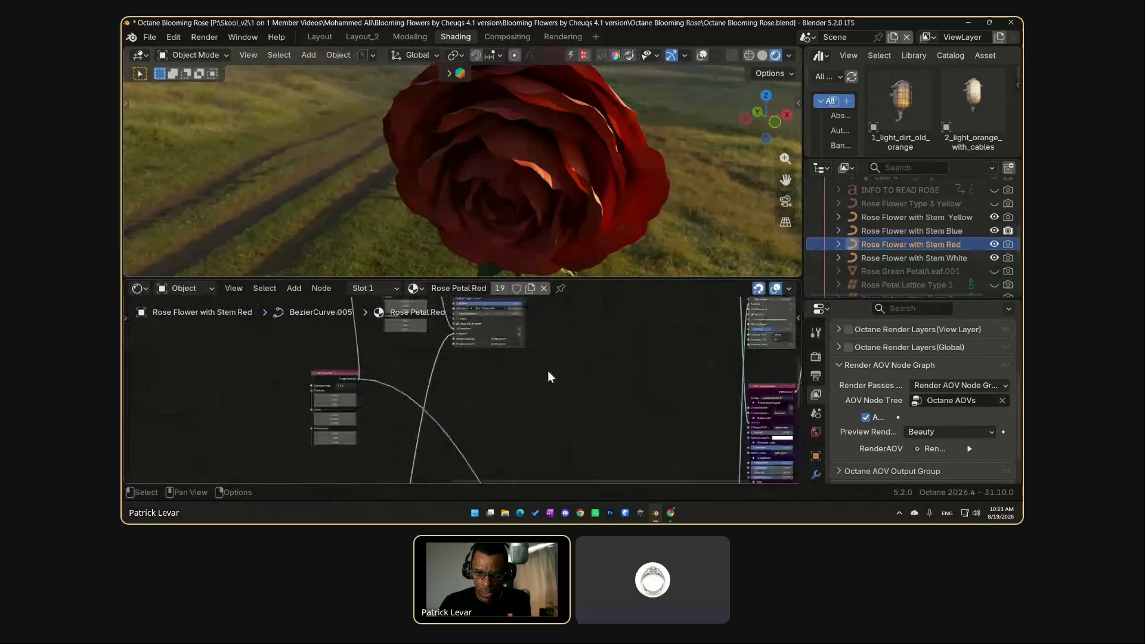
{"action": "scroll", "coordinate": [590, 367], "scroll_direction": "down", "scroll_amount": 4}
{"action": "middle_click_drag", "start_coordinate": [627, 352], "coordinate": [550, 420]}
{"action": "scroll", "coordinate": [549, 420], "scroll_direction": "up", "scroll_amount": 3}
{"action": "middle_click_drag", "start_coordinate": [453, 403], "coordinate": [264, 412]}
{"action": "scroll", "coordinate": [460, 348], "scroll_direction": "up", "scroll_amount": 4}
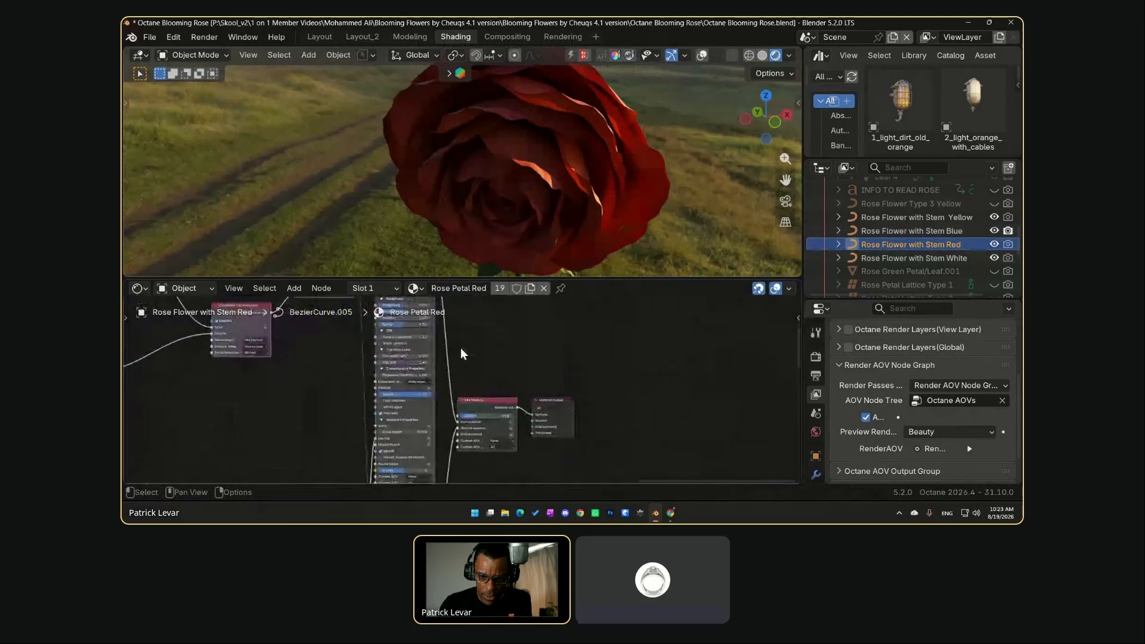
{"action": "middle_click_drag", "start_coordinate": [453, 340], "coordinate": [483, 432]}
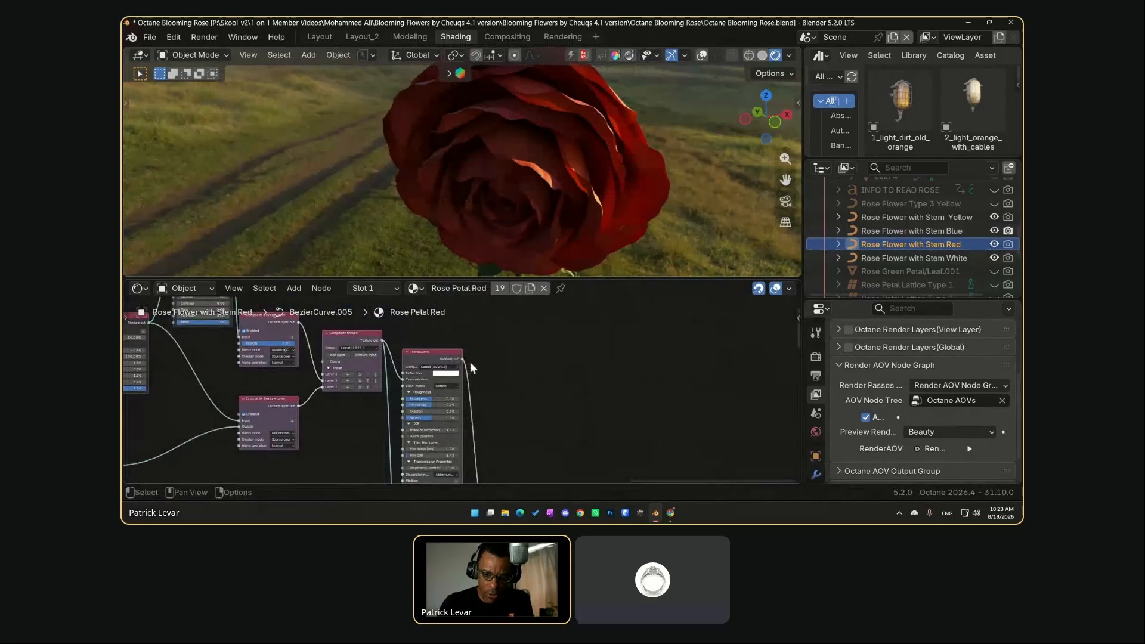
Examine how the Mix Material node combines the Translucent and Universal Material nodes in Rose Petal Red
{"action": "middle_click_drag", "start_coordinate": [494, 434], "coordinate": [473, 313]}
{"action": "scroll", "coordinate": [477, 376], "scroll_direction": "up", "scroll_amount": 5}
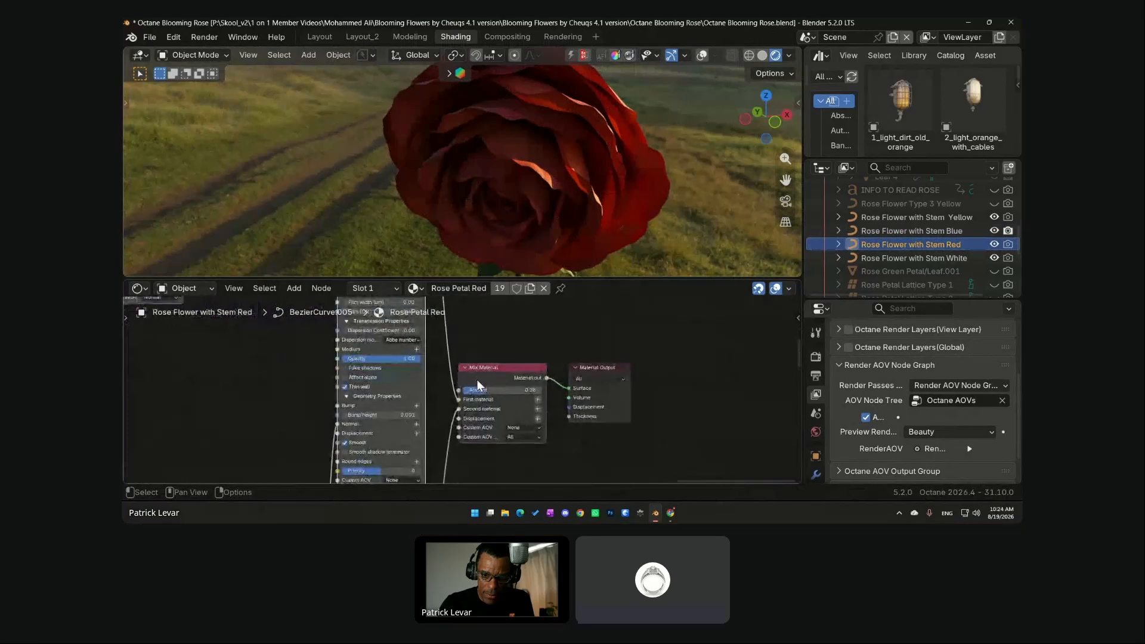
{"action": "left_click", "coordinate": [492, 376]}
{"action": "middle_click_drag", "start_coordinate": [468, 434], "coordinate": [468, 330]}
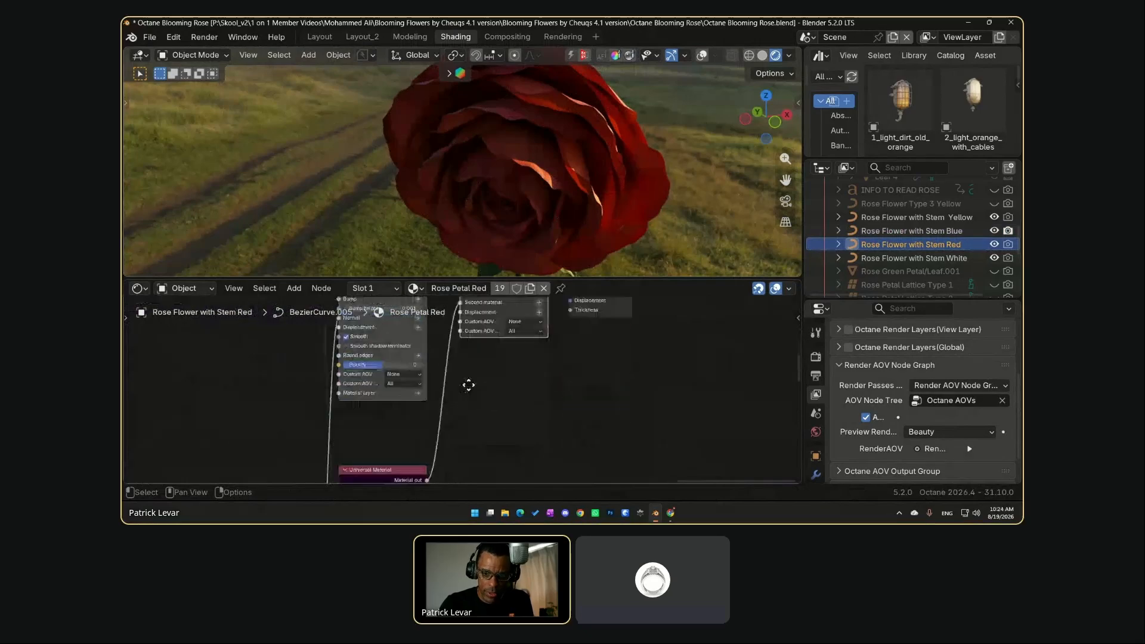
{"action": "middle_click_drag", "start_coordinate": [429, 471], "coordinate": [475, 348]}
{"action": "left_click", "coordinate": [411, 350]}
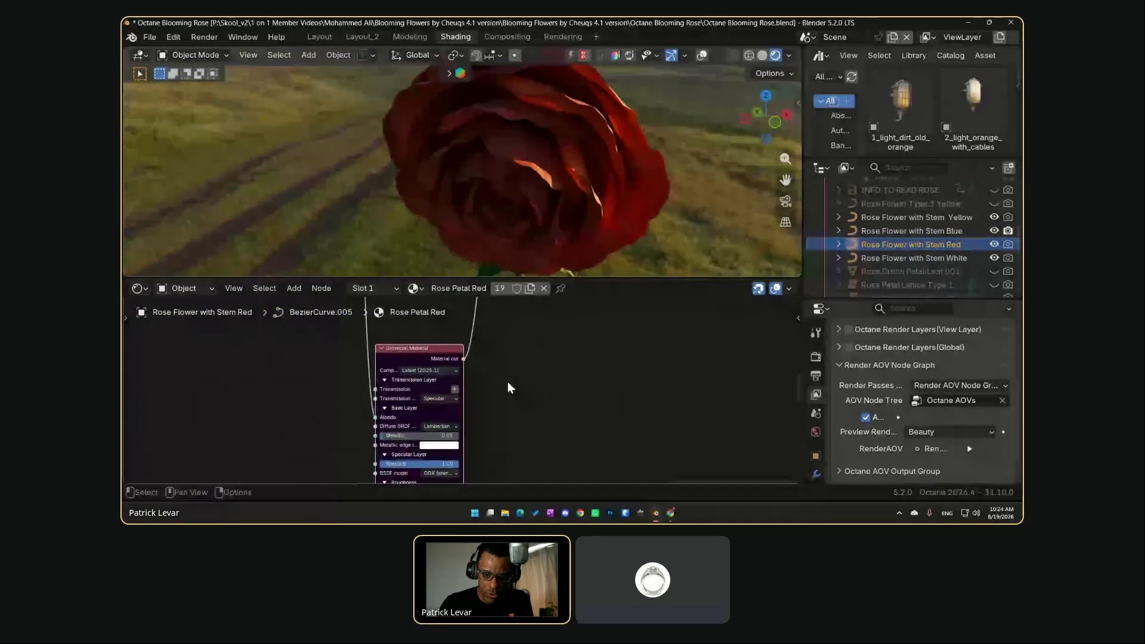
{"action": "scroll", "coordinate": [425, 407], "scroll_direction": "down", "scroll_amount": 1}
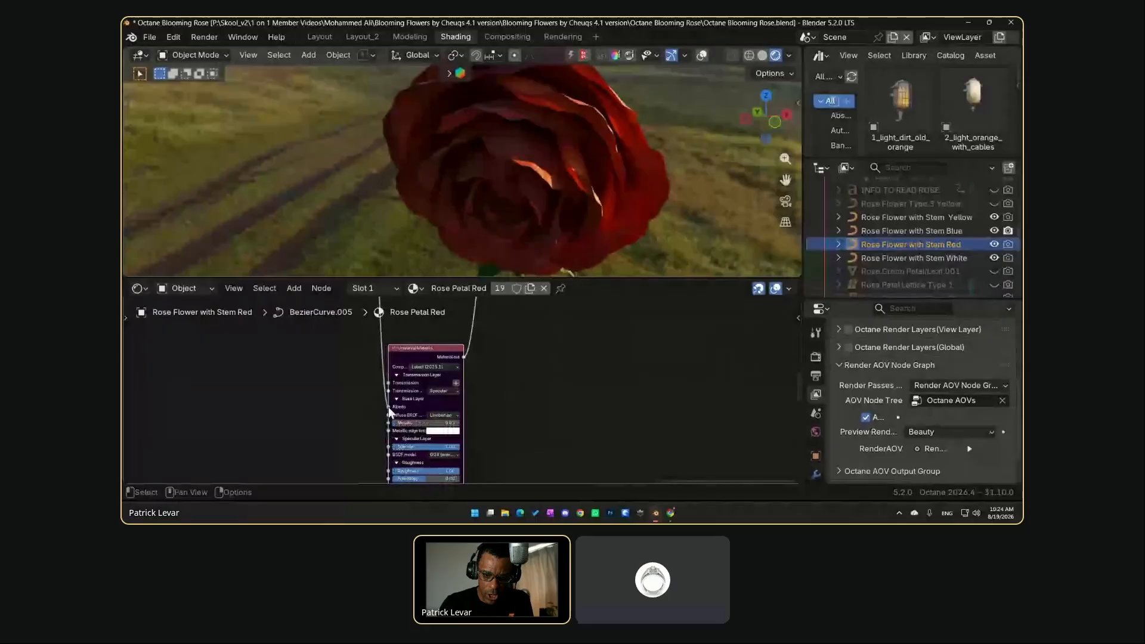
Reposition the Universal Material and petal image texture nodes in Rose Petal Red to lay out the Composite texture chain
{"action": "left_click_drag", "start_coordinate": [439, 357], "coordinate": [504, 352]}
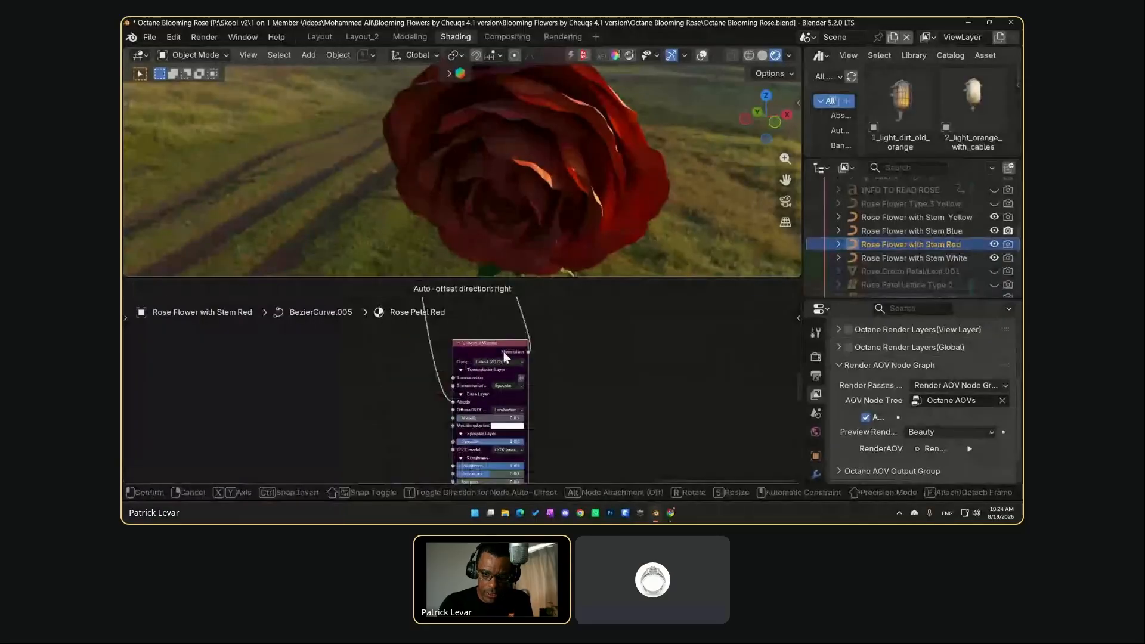
{"action": "scroll", "coordinate": [397, 381], "scroll_direction": "down", "scroll_amount": 2}
{"action": "middle_click_drag", "start_coordinate": [398, 381], "coordinate": [401, 460]}
{"action": "scroll", "coordinate": [423, 383], "scroll_direction": "up", "scroll_amount": 4}
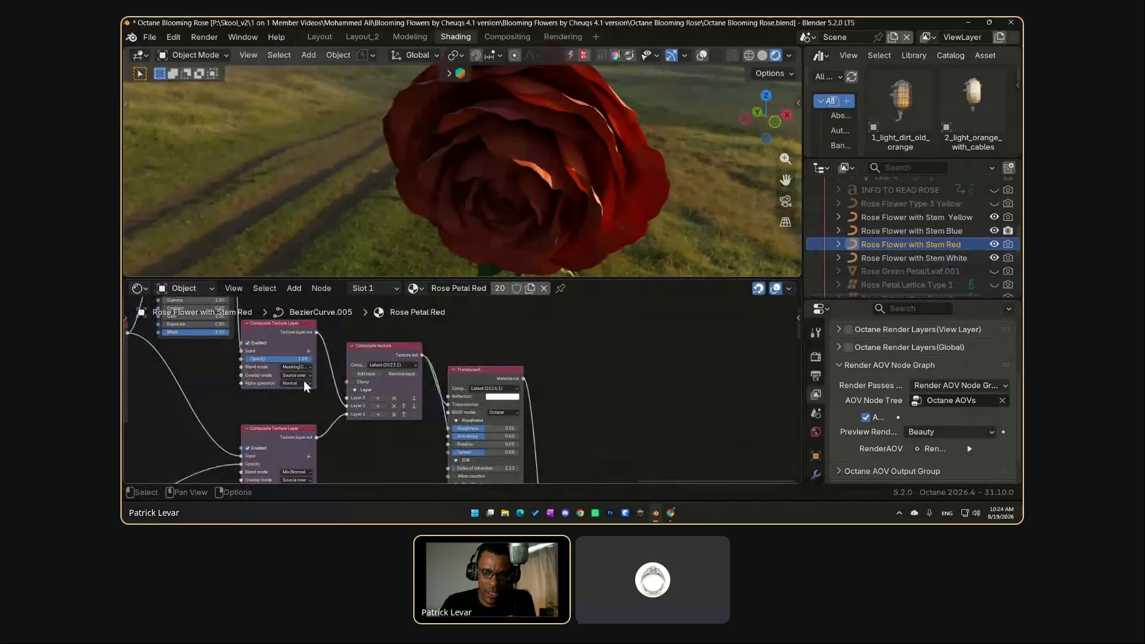
{"action": "middle_click_drag", "start_coordinate": [396, 392], "coordinate": [549, 440]}
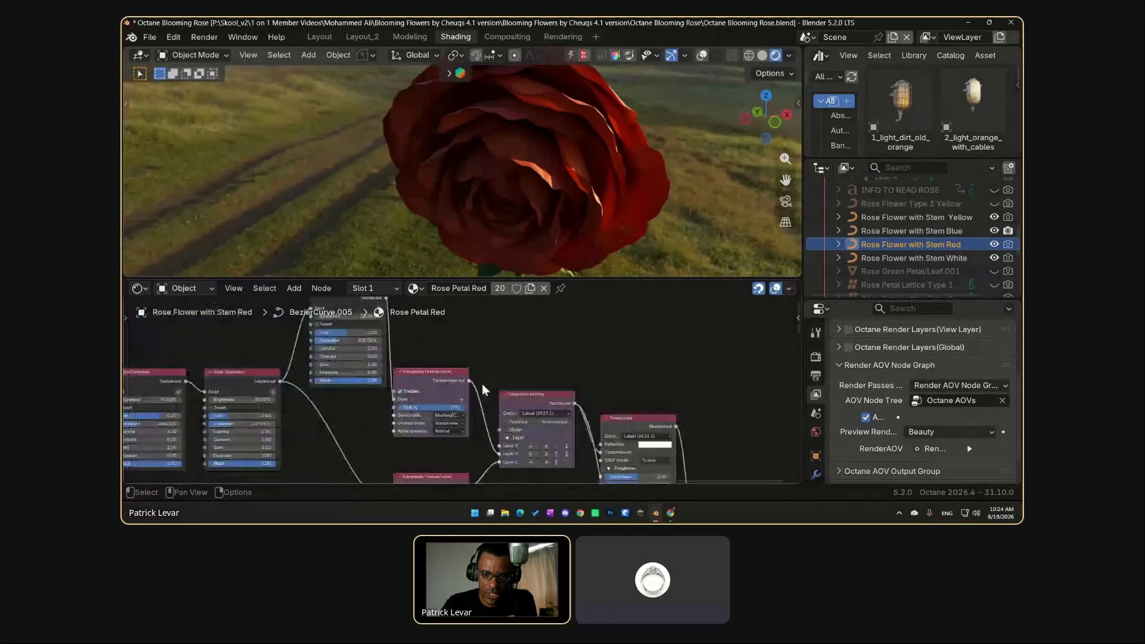
{"action": "scroll", "coordinate": [482, 384], "scroll_direction": "down", "scroll_amount": 4}
{"action": "middle_click_drag", "start_coordinate": [279, 388], "coordinate": [393, 381]}
{"action": "left_click_drag", "start_coordinate": [300, 418], "coordinate": [295, 379]}
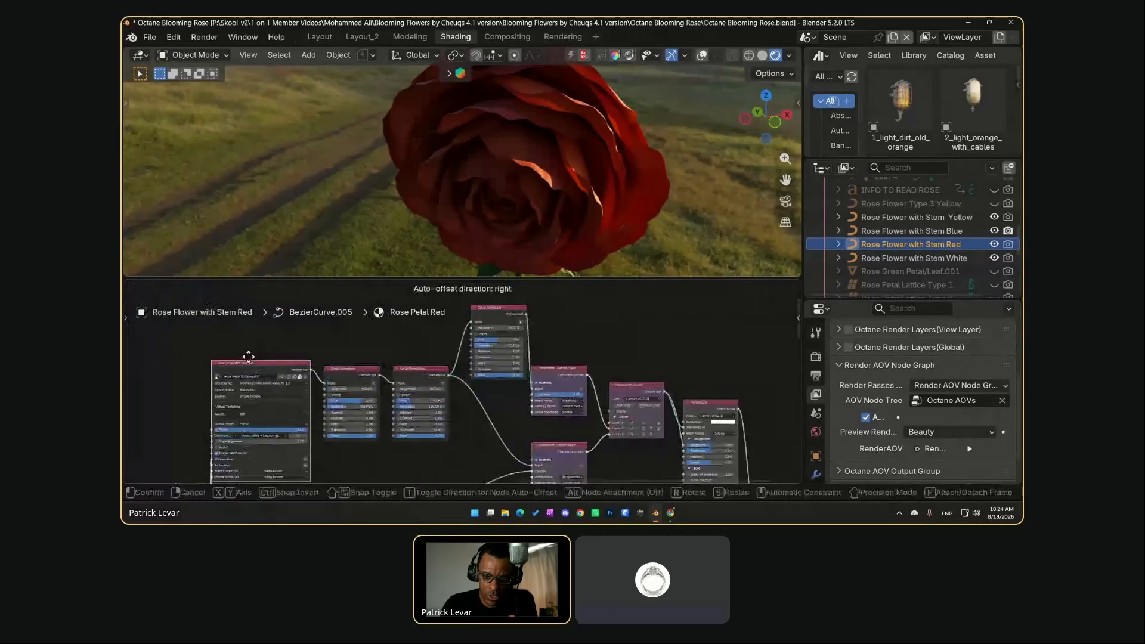
Trace the Dark Outline Petal mask through the Composite Texture Layer and Composite texture to the Translucent and Mix Material nodes
{"action": "middle_click_drag", "start_coordinate": [290, 454], "coordinate": [287, 386]}
{"action": "middle_click_drag", "start_coordinate": [376, 439], "coordinate": [379, 413]}
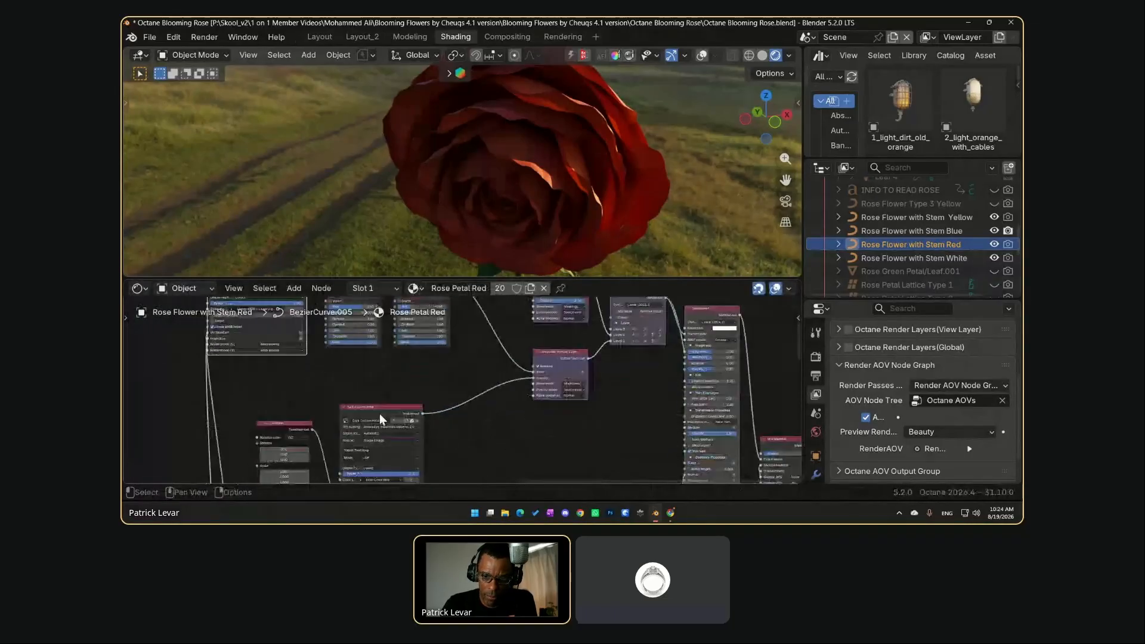
{"action": "middle_click_drag", "start_coordinate": [644, 299], "coordinate": [431, 335]}
{"action": "left_click", "coordinate": [431, 335]}
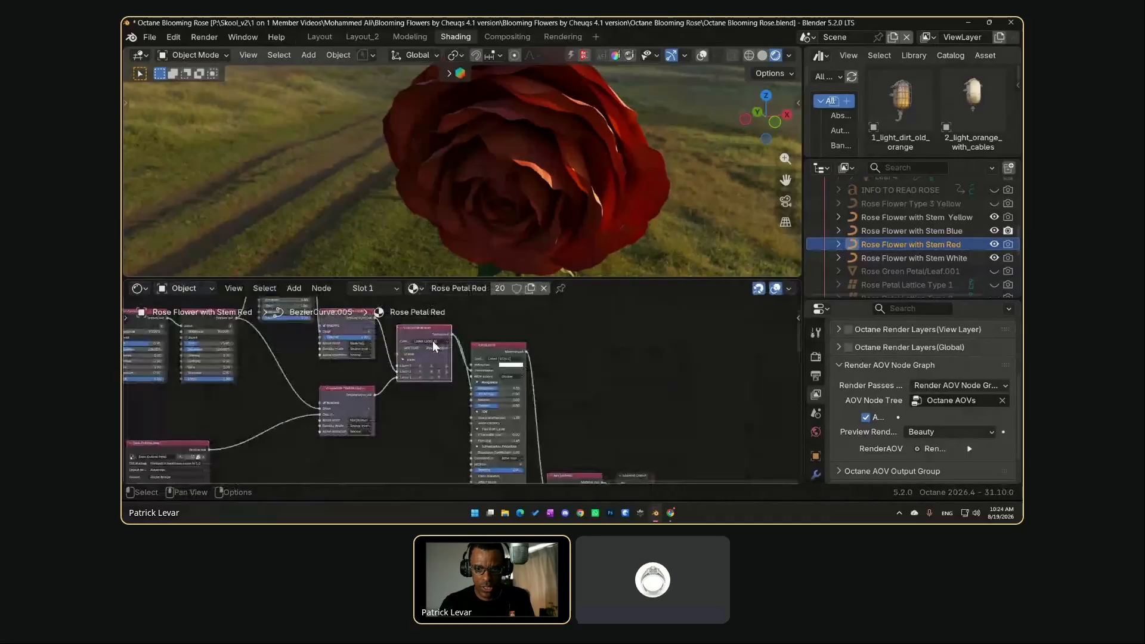
{"action": "middle_click_drag", "start_coordinate": [459, 435], "coordinate": [445, 331]}
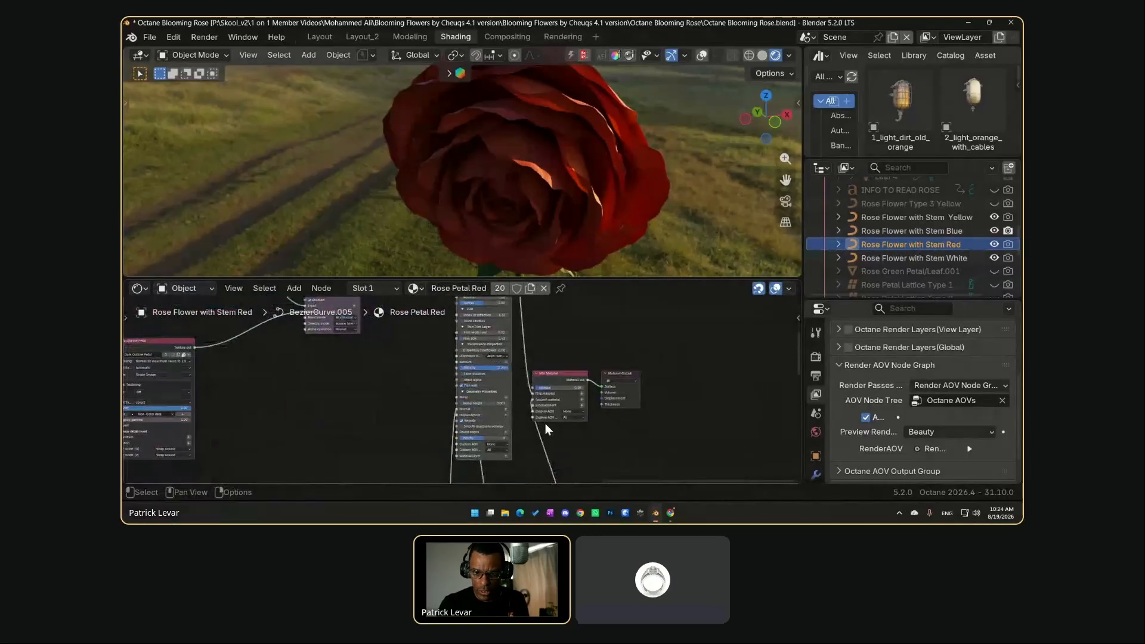
{"action": "middle_click_drag", "start_coordinate": [540, 440], "coordinate": [535, 421]}
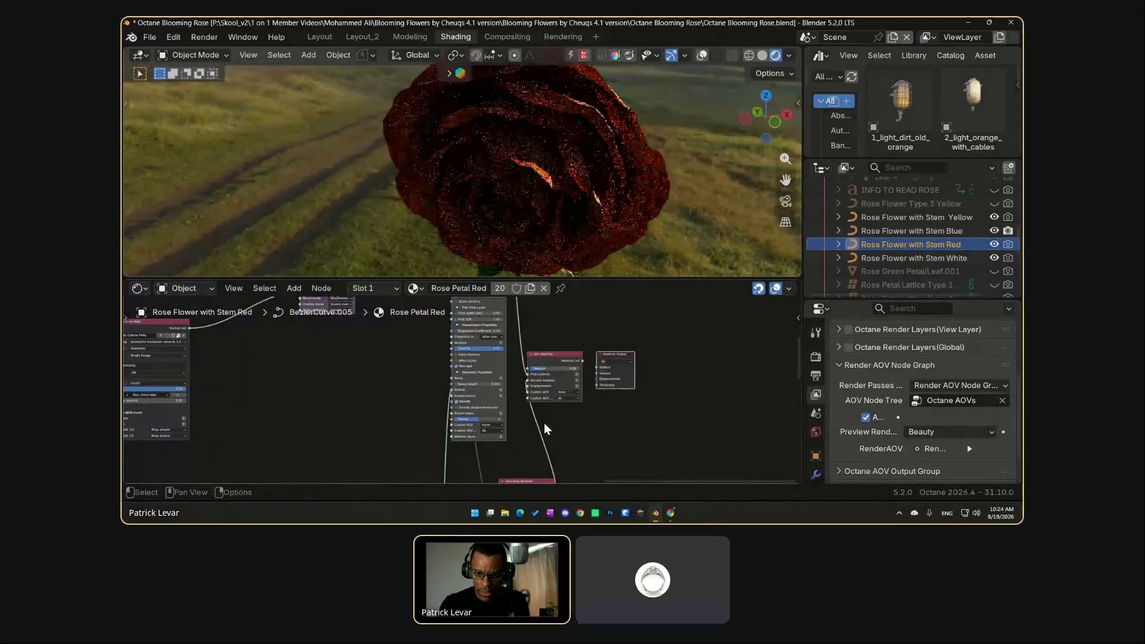
Preview the Universal Material alone by connecting it to the Material Output surface, and inspect the rose from behind
{"action": "mouse_move", "coordinate": [544, 424]}
{"action": "left_mouse_down"}
{"action": "mouse_move", "coordinate": [531, 408]}
{"action": "mouse_move", "coordinate": [563, 400]}
{"action": "left_mouse_up"}
{"action": "middle_click_drag", "start_coordinate": [563, 400], "coordinate": [506, 400]}
{"action": "left_click_drag", "start_coordinate": [514, 422], "coordinate": [556, 354]}
{"action": "scroll", "coordinate": [546, 395], "scroll_direction": "down", "scroll_amount": 4}
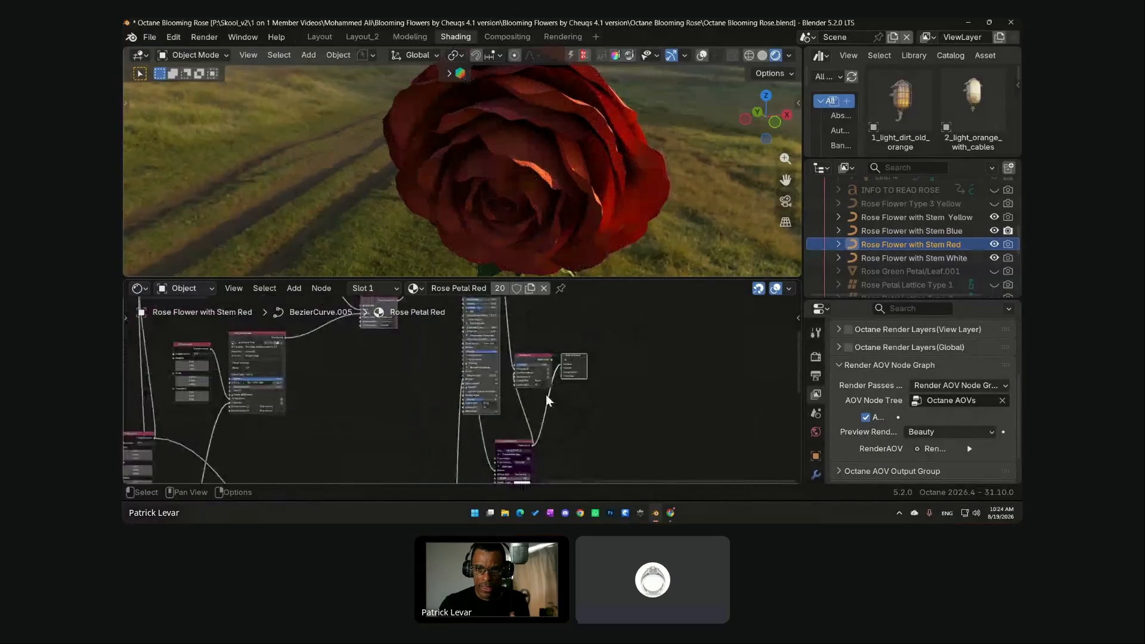
{"action": "middle_click_drag", "start_coordinate": [546, 233], "coordinate": [635, 164]}
{"action": "scroll", "coordinate": [609, 357], "scroll_direction": "down", "scroll_amount": 3}
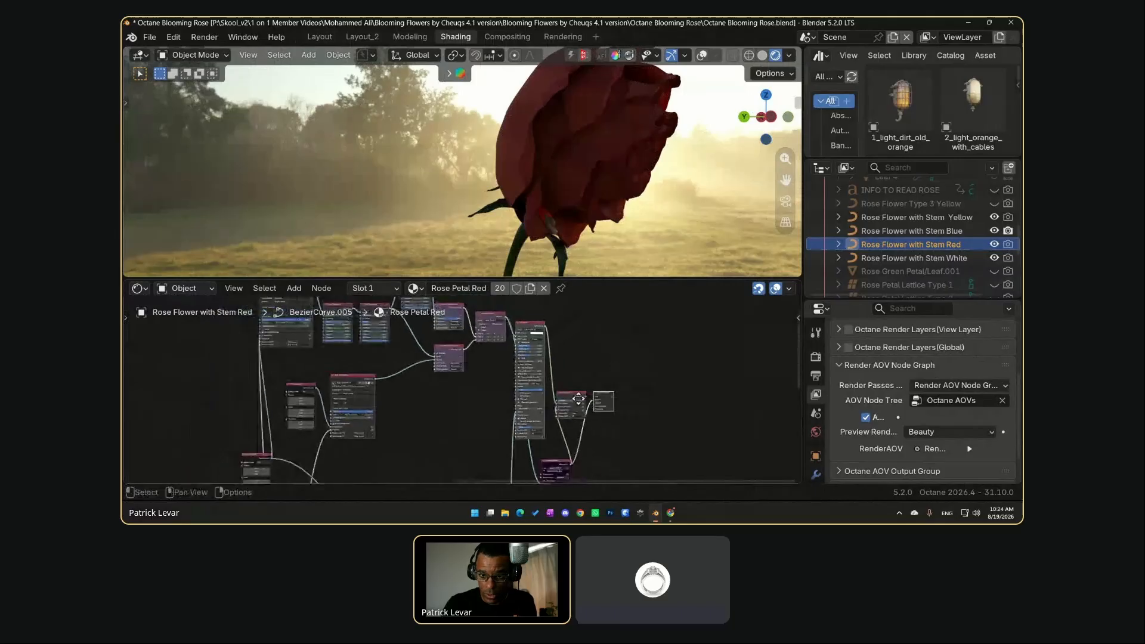
Test the upper Composite Texture Layer's Opacity at 0.00 and 0.64 to compare the effect on the petals
{"action": "scroll", "coordinate": [572, 396], "scroll_direction": "up", "scroll_amount": 1}
{"action": "mouse_move", "coordinate": [571, 402]}
{"action": "middle_mouse_down"}
{"action": "mouse_move", "coordinate": [571, 389]}
{"action": "mouse_move", "coordinate": [570, 420]}
{"action": "middle_mouse_up"}
{"action": "scroll", "coordinate": [572, 417], "scroll_direction": "up", "scroll_amount": 6}
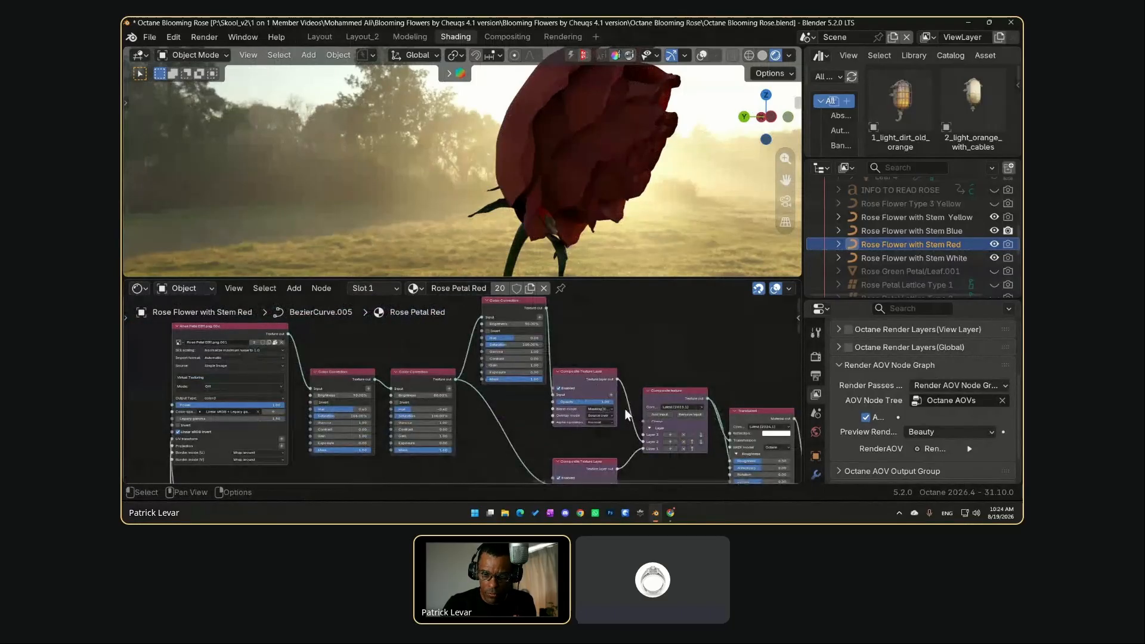
{"action": "middle_click_drag", "start_coordinate": [610, 435], "coordinate": [545, 417]}
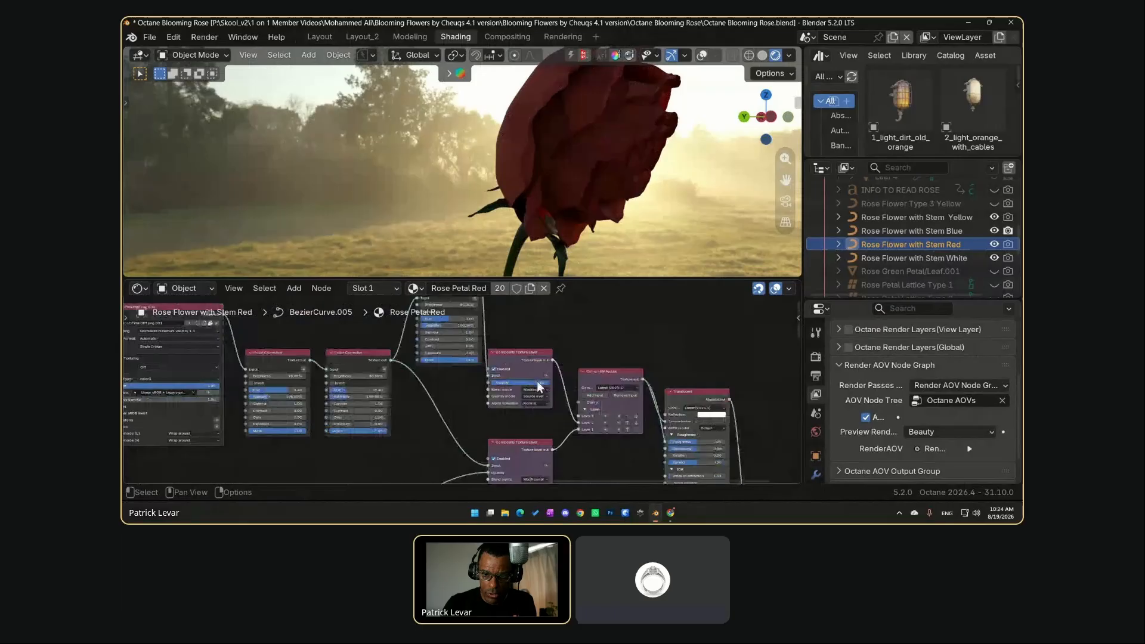
{"action": "left_click_drag", "start_coordinate": [539, 386], "coordinate": [501, 387]}
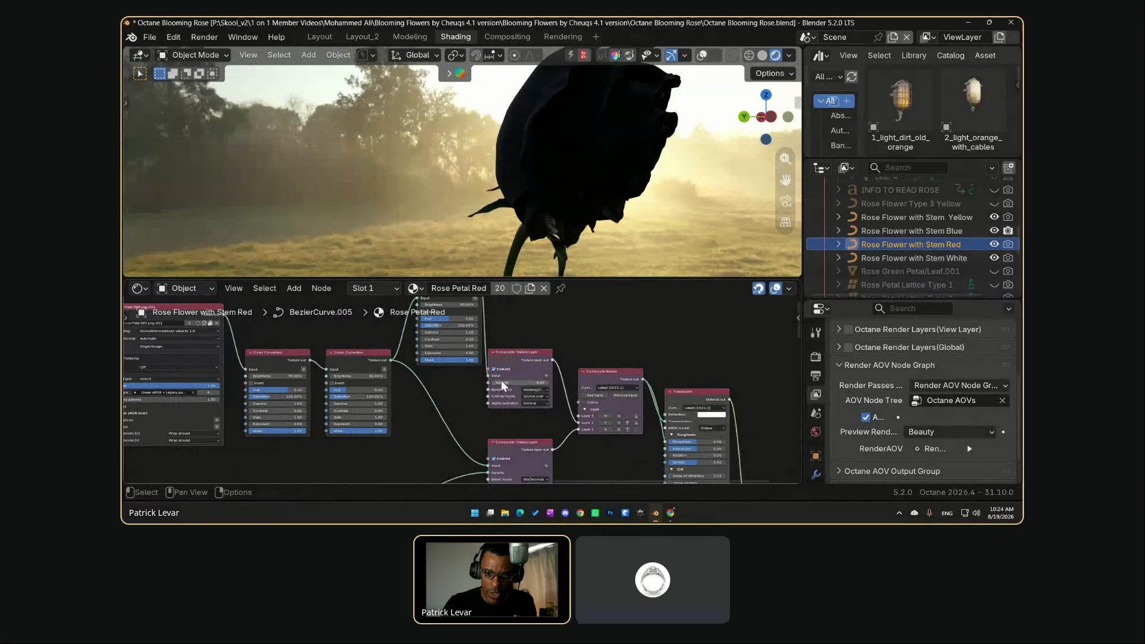
{"action": "scroll", "coordinate": [501, 381], "scroll_direction": "up", "scroll_amount": 3}
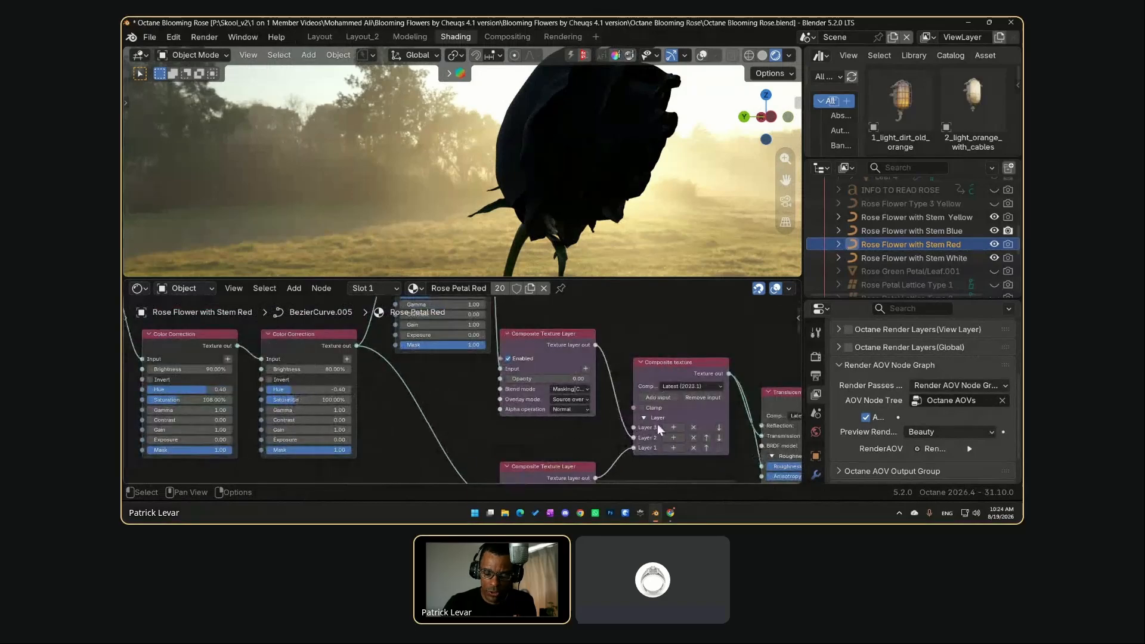
{"action": "middle_click_drag", "start_coordinate": [572, 432], "coordinate": [574, 416]}
{"action": "left_click_drag", "start_coordinate": [536, 362], "coordinate": [563, 363]}
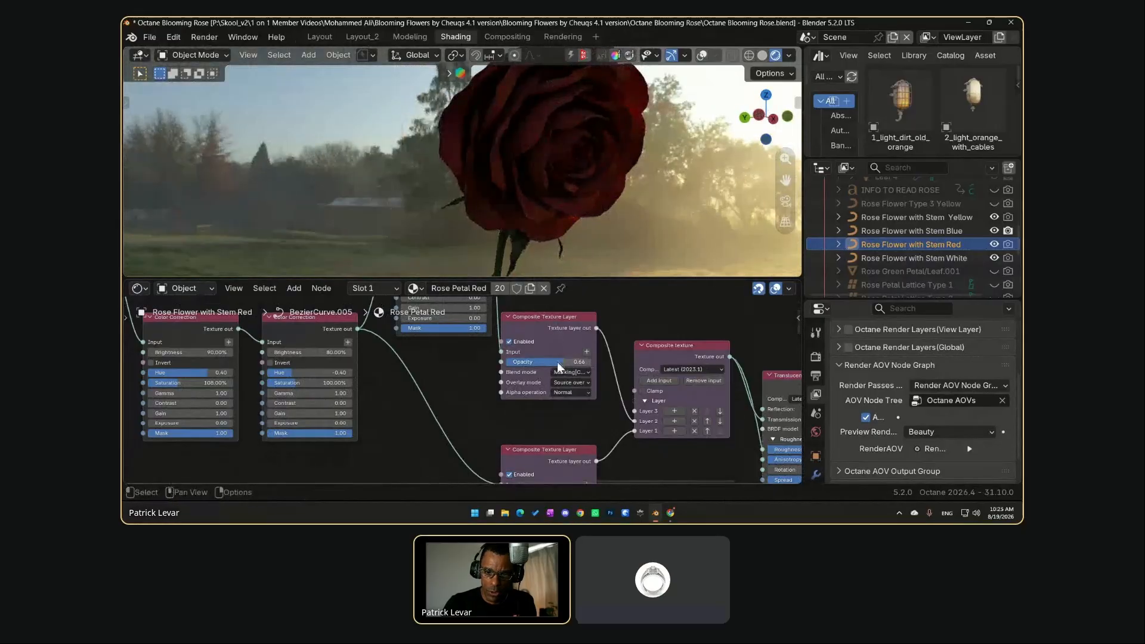
Disable the upper Composite Texture Layer and disconnect the Color Correction from the lower layer's Input
{"action": "middle_click_drag", "start_coordinate": [583, 428], "coordinate": [585, 342]}
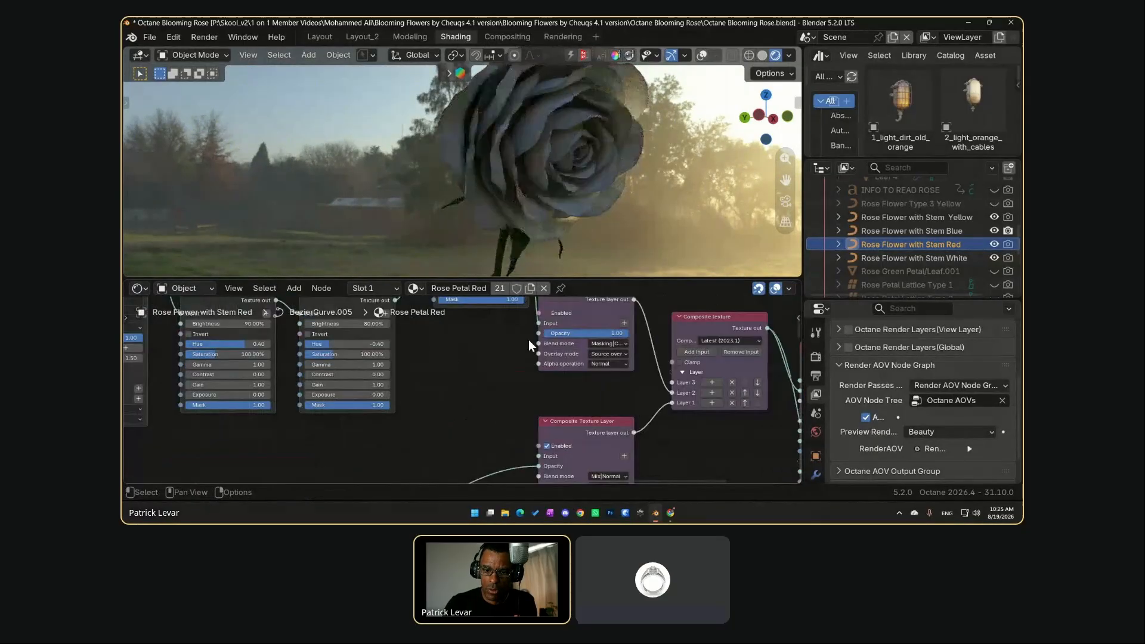
{"action": "scroll", "coordinate": [514, 390], "scroll_direction": "down", "scroll_amount": 2}
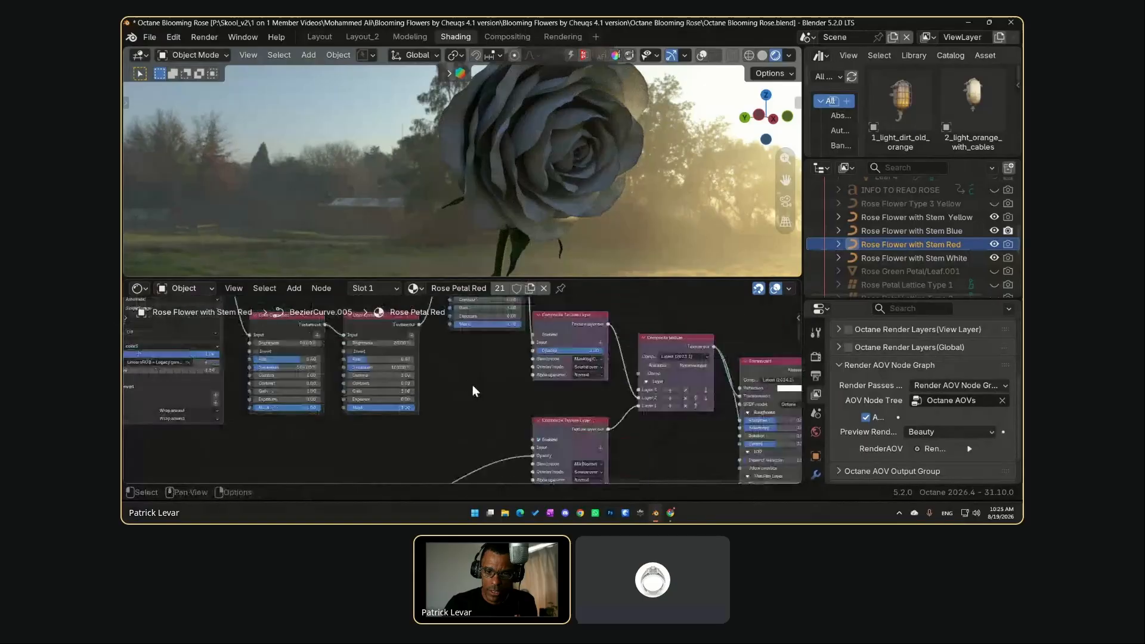
{"action": "middle_click_drag", "start_coordinate": [472, 390], "coordinate": [570, 440]}
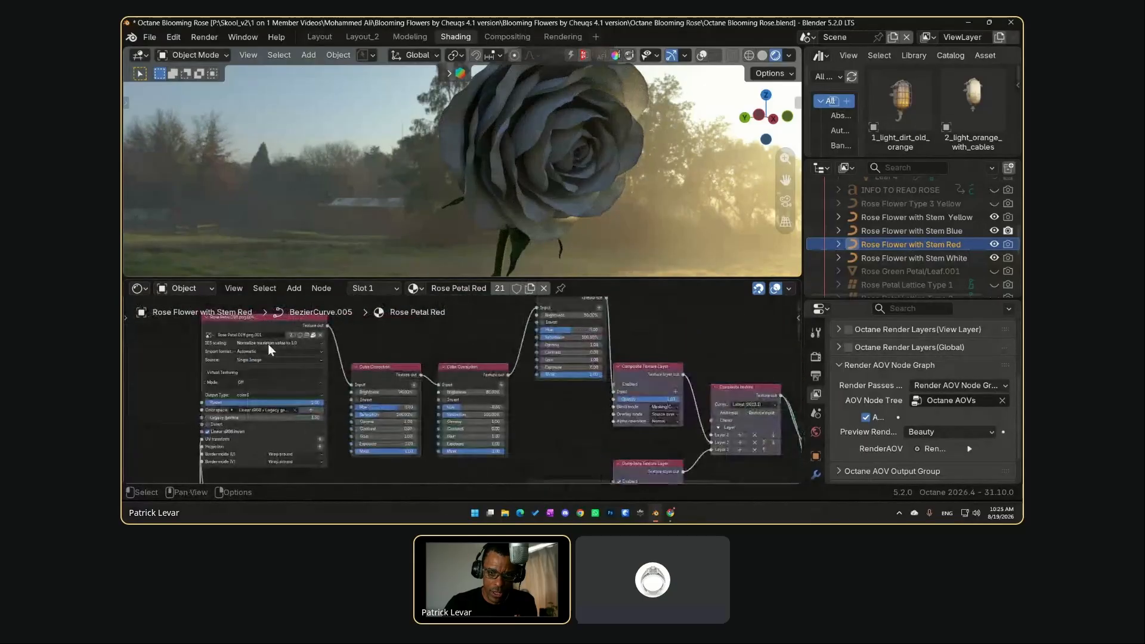
{"action": "left_click", "coordinate": [209, 334]}
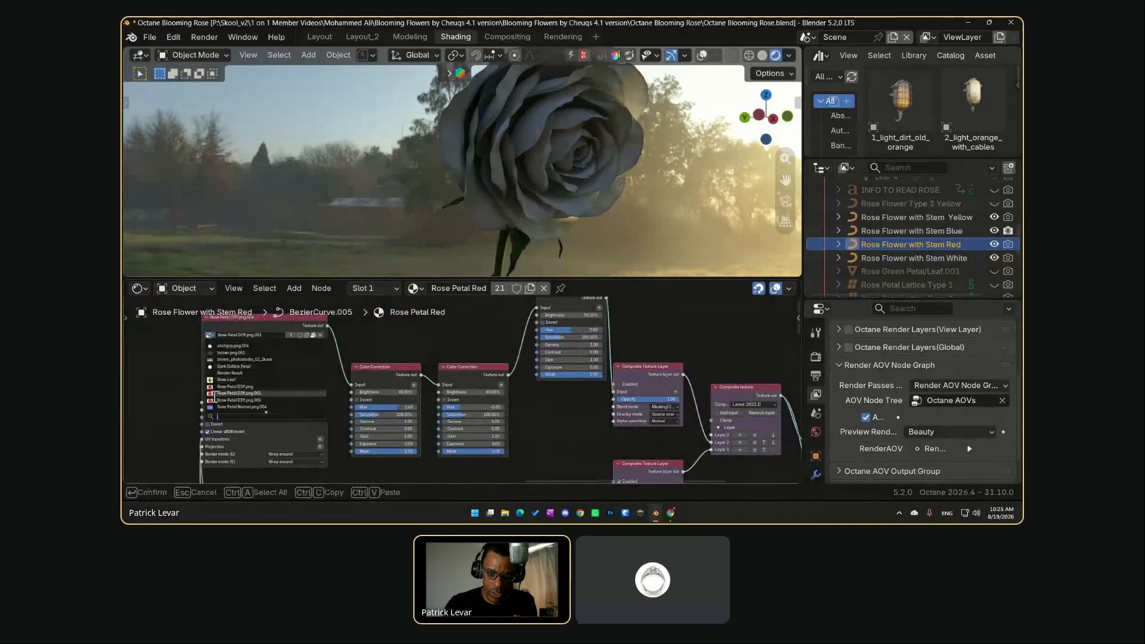
Disconnect the Dark Outline Petal mask from the lower Composite Texture Layer's Opacity, compare the rose, and reconnect it
{"action": "middle_click_drag", "start_coordinate": [556, 438], "coordinate": [485, 327]}
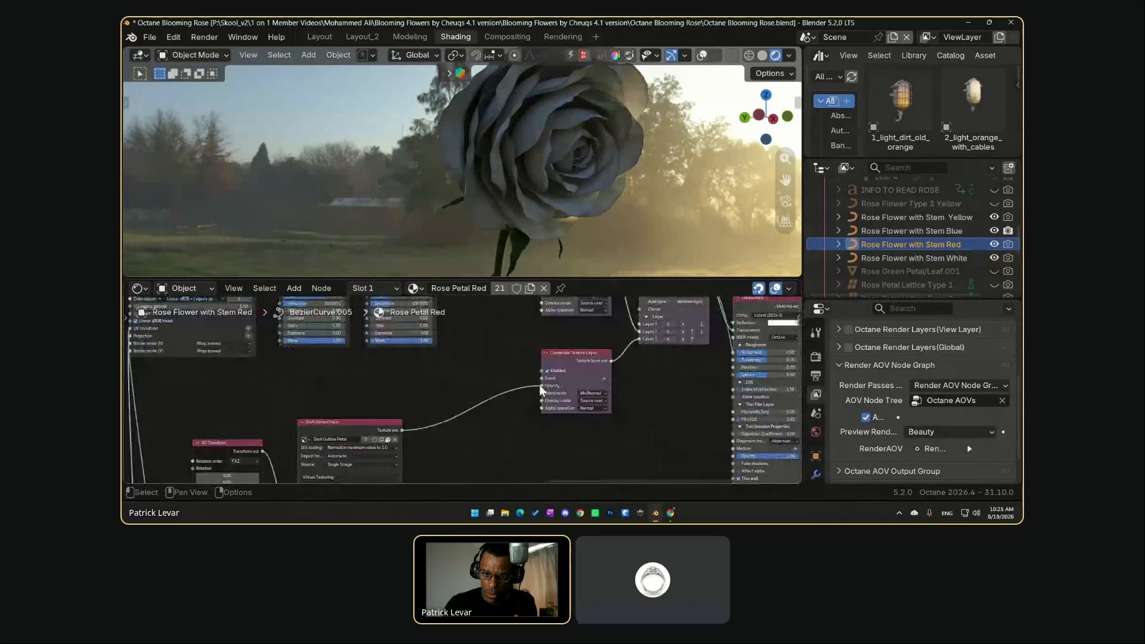
{"action": "left_click_drag", "start_coordinate": [541, 385], "coordinate": [475, 428]}
{"action": "middle_click_drag", "start_coordinate": [648, 113], "coordinate": [659, 113]}
{"action": "left_click_drag", "start_coordinate": [401, 430], "coordinate": [541, 386]}
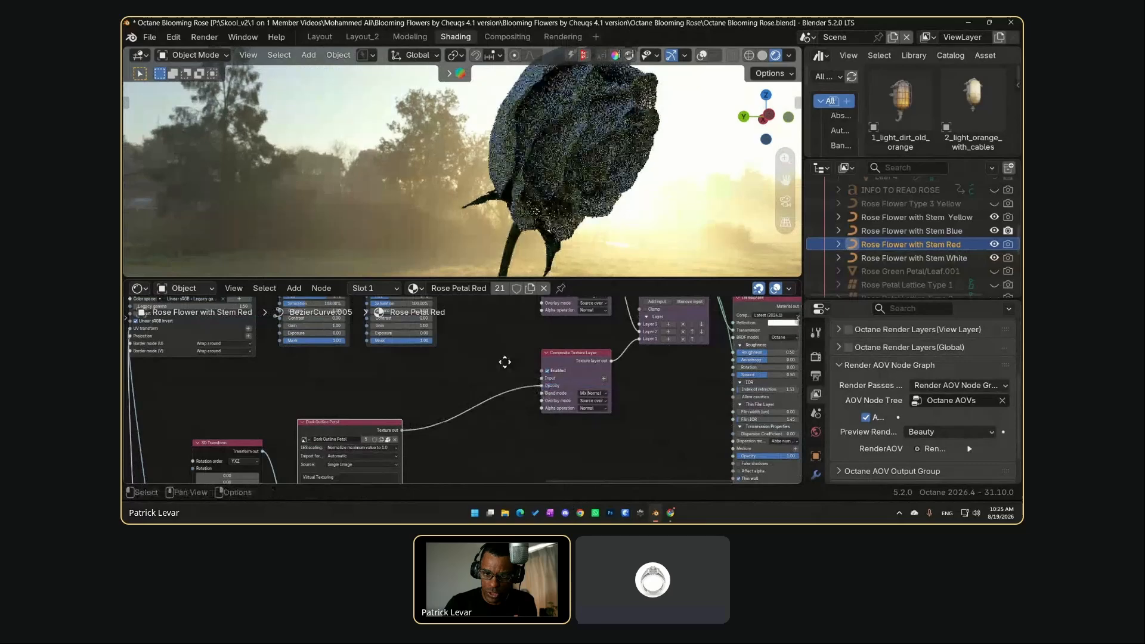
Reconnect the second Color Correction's texture output to the lower Composite Texture Layer's Input and inspect the petals
{"action": "middle_click_drag", "start_coordinate": [505, 362], "coordinate": [443, 436]}
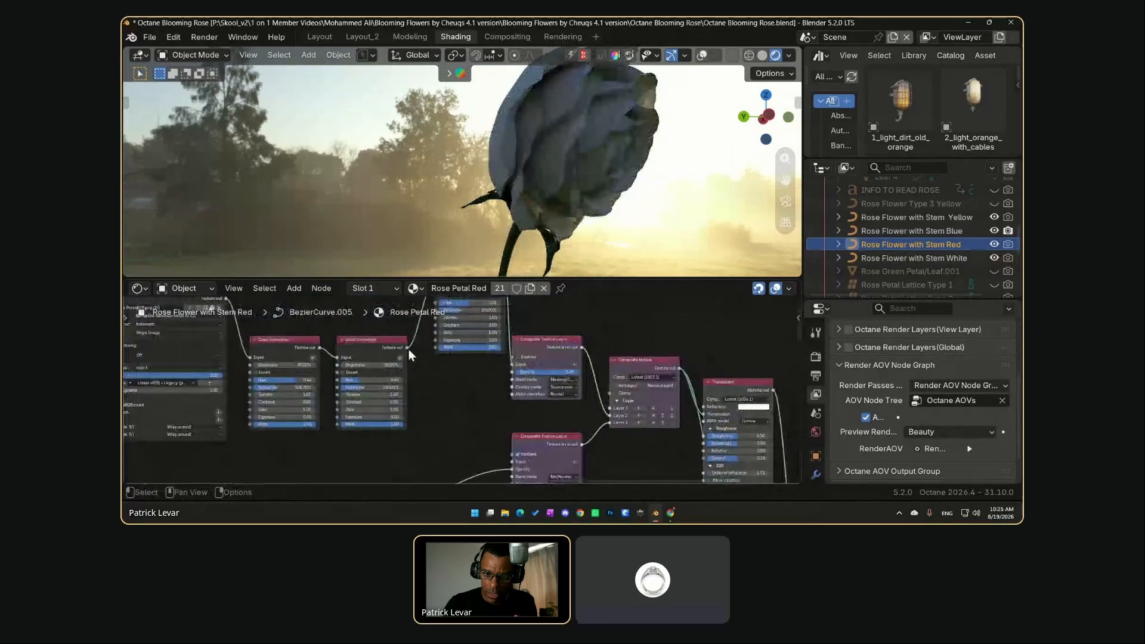
{"action": "left_click_drag", "start_coordinate": [407, 348], "coordinate": [512, 462]}
{"action": "middle_click_drag", "start_coordinate": [519, 163], "coordinate": [556, 164]}
{"action": "middle_click_drag", "start_coordinate": [639, 428], "coordinate": [453, 327]}
{"action": "middle_click_drag", "start_coordinate": [679, 471], "coordinate": [628, 328]}
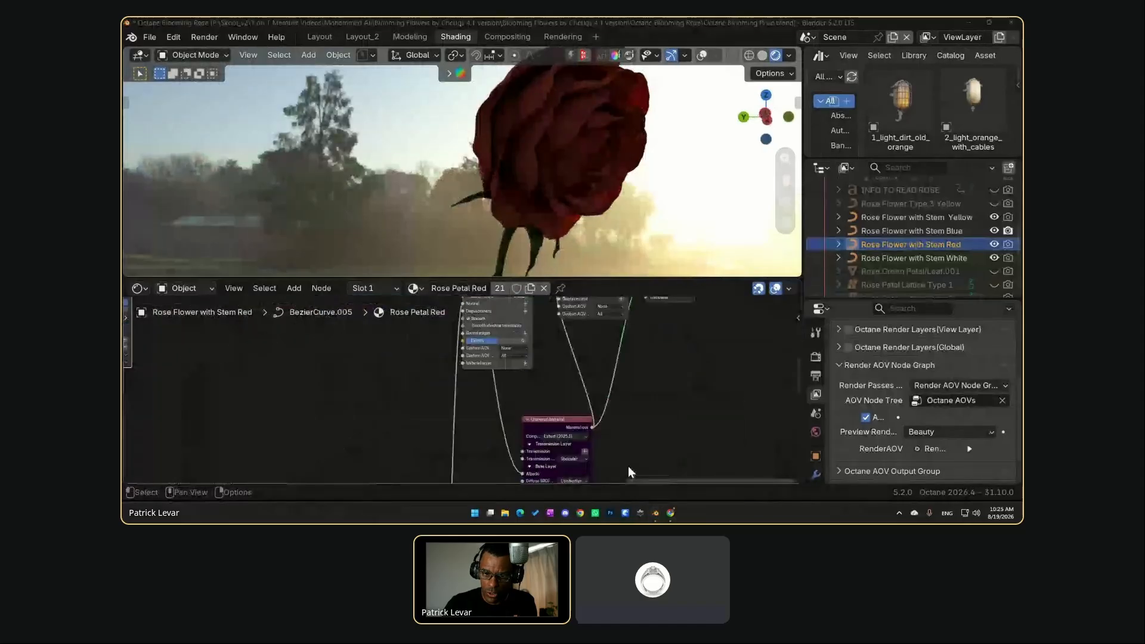
Space out the Universal Material, Mix Material and Material Output nodes
{"action": "left_click_drag", "start_coordinate": [553, 424], "coordinate": [532, 434]}
{"action": "middle_click_drag", "start_coordinate": [621, 317], "coordinate": [614, 418]}
{"action": "left_click_drag", "start_coordinate": [587, 353], "coordinate": [572, 342]}
{"action": "left_click_drag", "start_coordinate": [681, 358], "coordinate": [759, 345]}
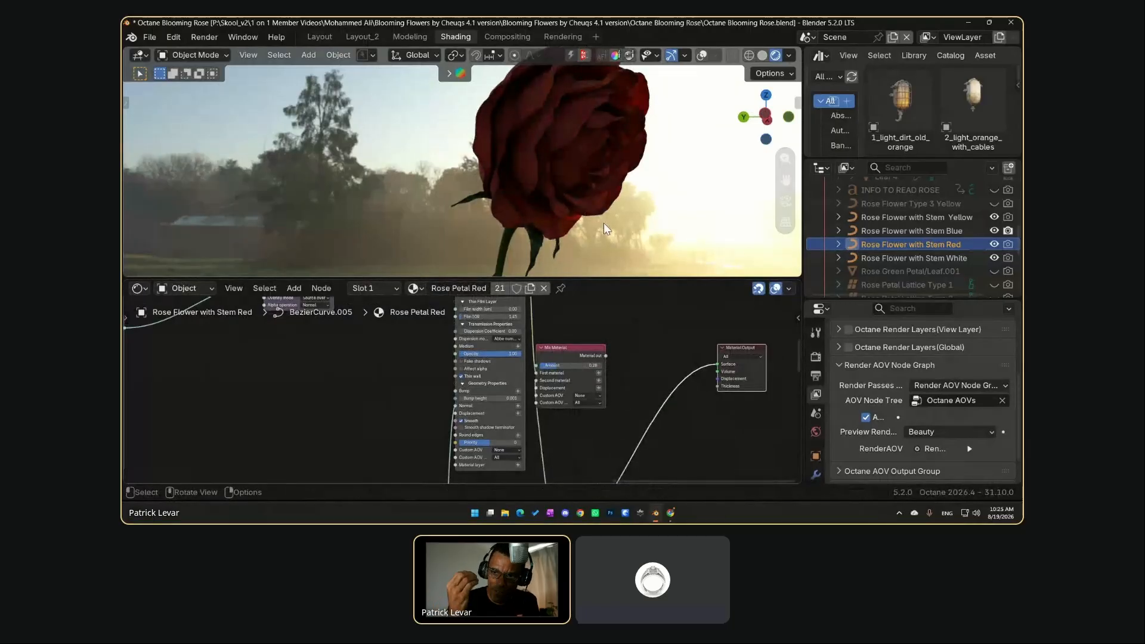
{"action": "left_click_drag", "start_coordinate": [588, 356], "coordinate": [629, 349]}
Reconnect the Mix Material output to the Material Output surface in place of the Universal Material preview
{"action": "middle_click_drag", "start_coordinate": [550, 424], "coordinate": [549, 482]}
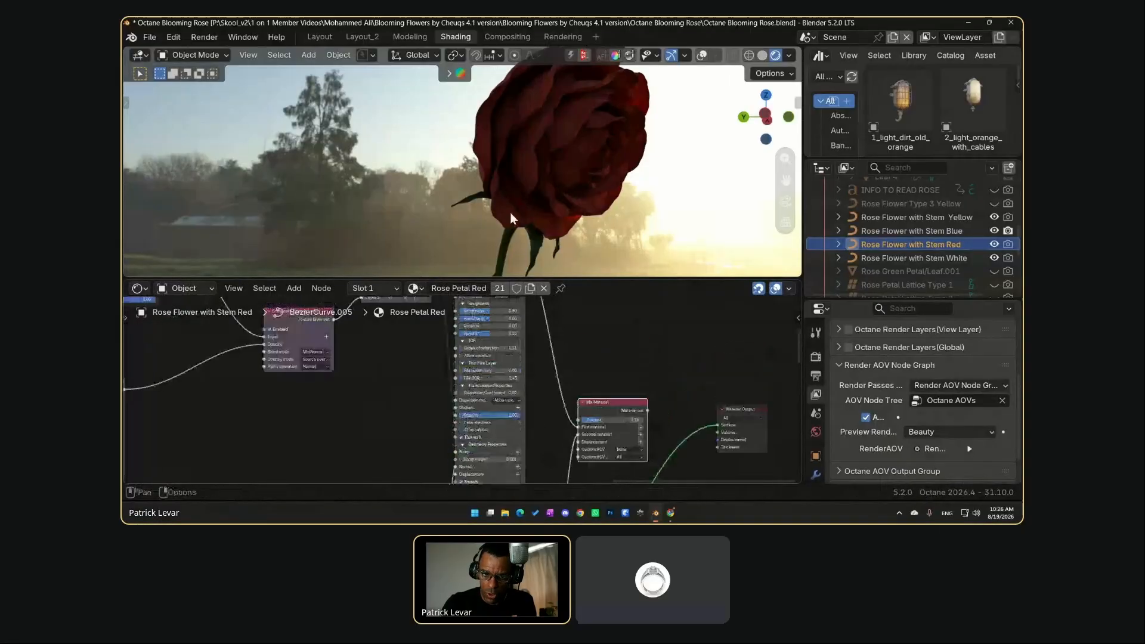
{"action": "middle_click_drag", "start_coordinate": [503, 331], "coordinate": [517, 368]}
{"action": "middle_click_drag", "start_coordinate": [525, 421], "coordinate": [429, 368]}
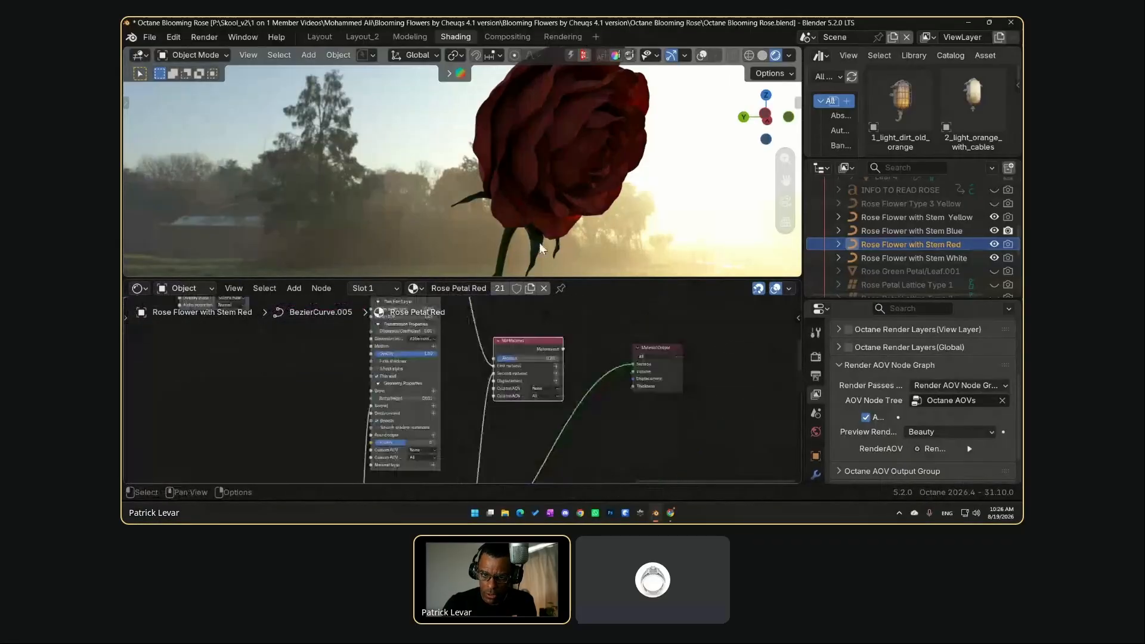
{"action": "left_click_drag", "start_coordinate": [562, 349], "coordinate": [632, 364]}
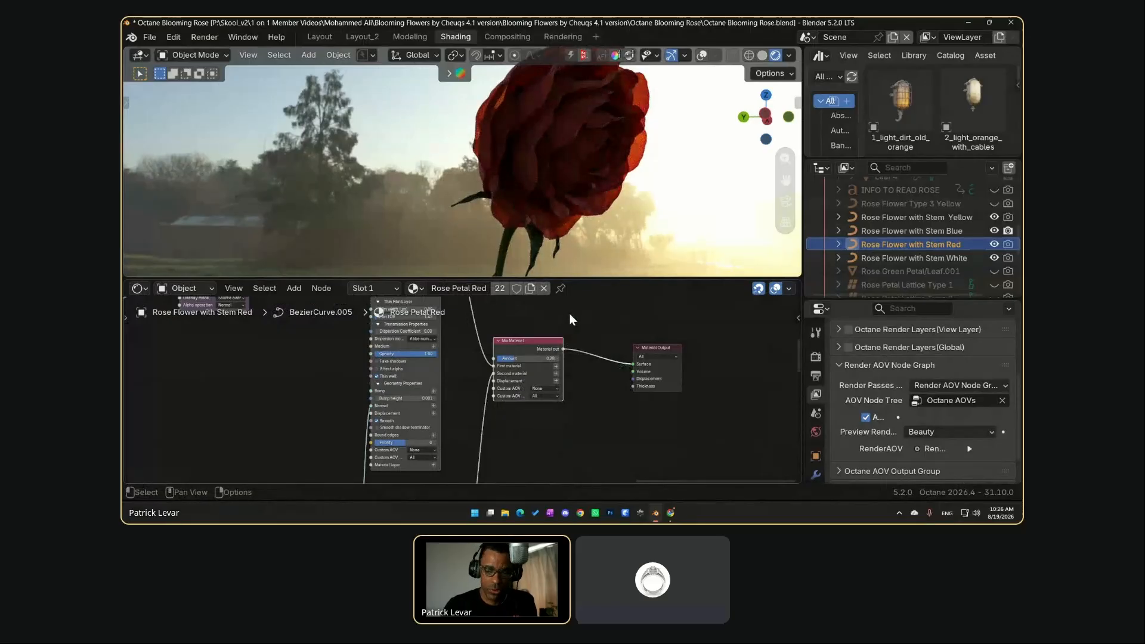
Set the Mix Material's Amount to 0.05 and compare the petals' translucency from several sides
{"action": "scroll", "coordinate": [454, 358], "scroll_direction": "down", "scroll_amount": 6}
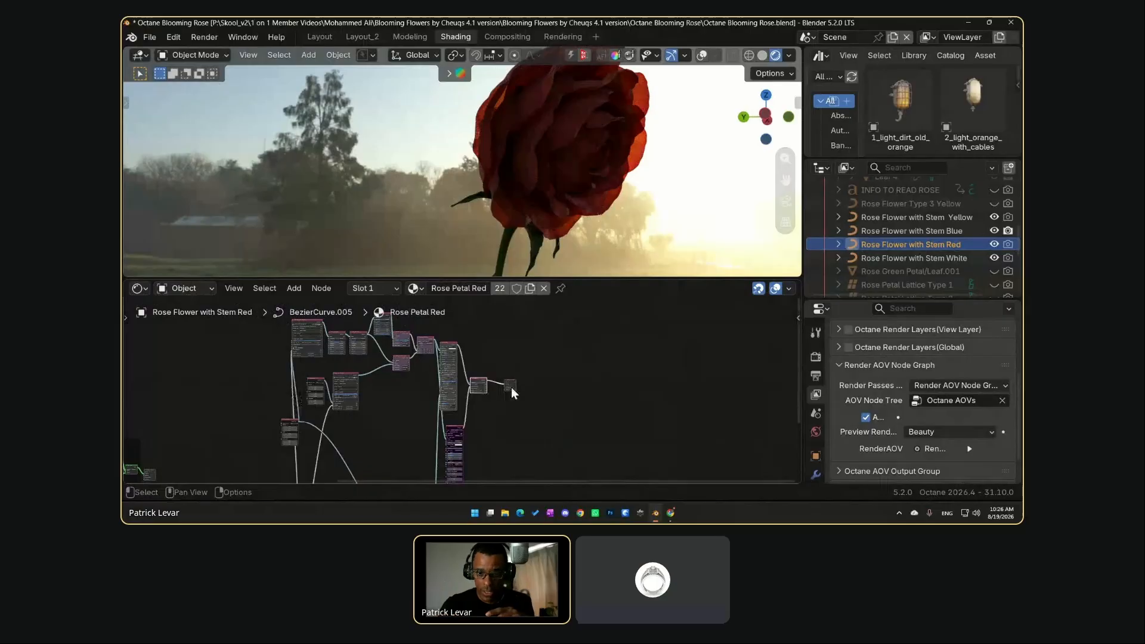
{"action": "scroll", "coordinate": [511, 389], "scroll_direction": "up", "scroll_amount": 4}
{"action": "scroll", "coordinate": [540, 397], "scroll_direction": "up", "scroll_amount": 1}
{"action": "scroll", "coordinate": [542, 398], "scroll_direction": "up", "scroll_amount": 2}
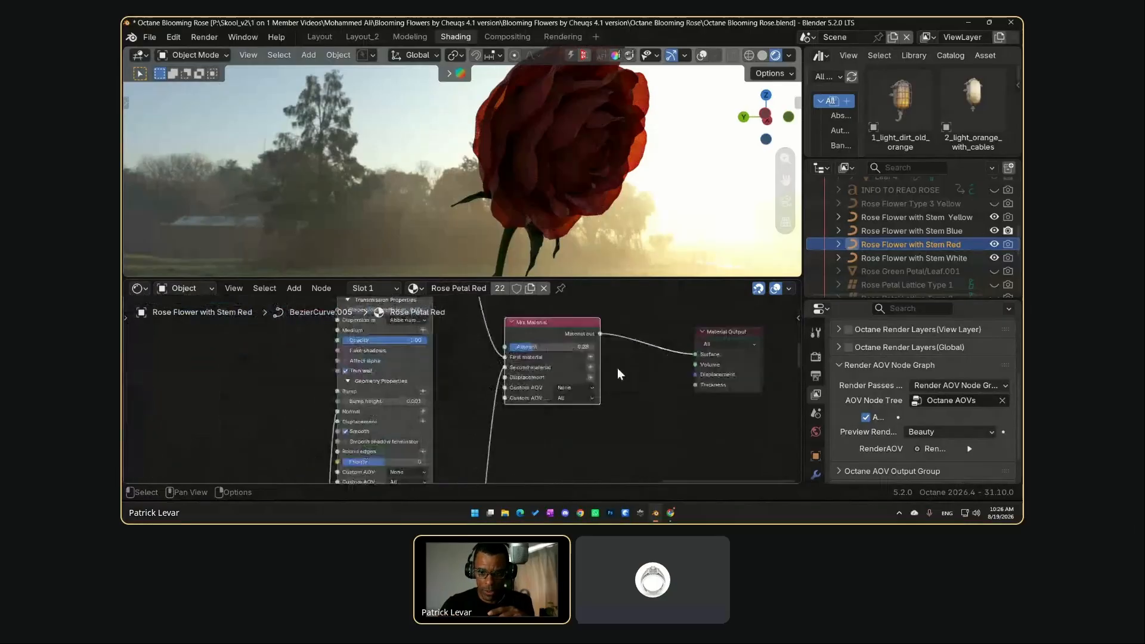
{"action": "left_click_drag", "start_coordinate": [532, 355], "coordinate": [509, 356]}
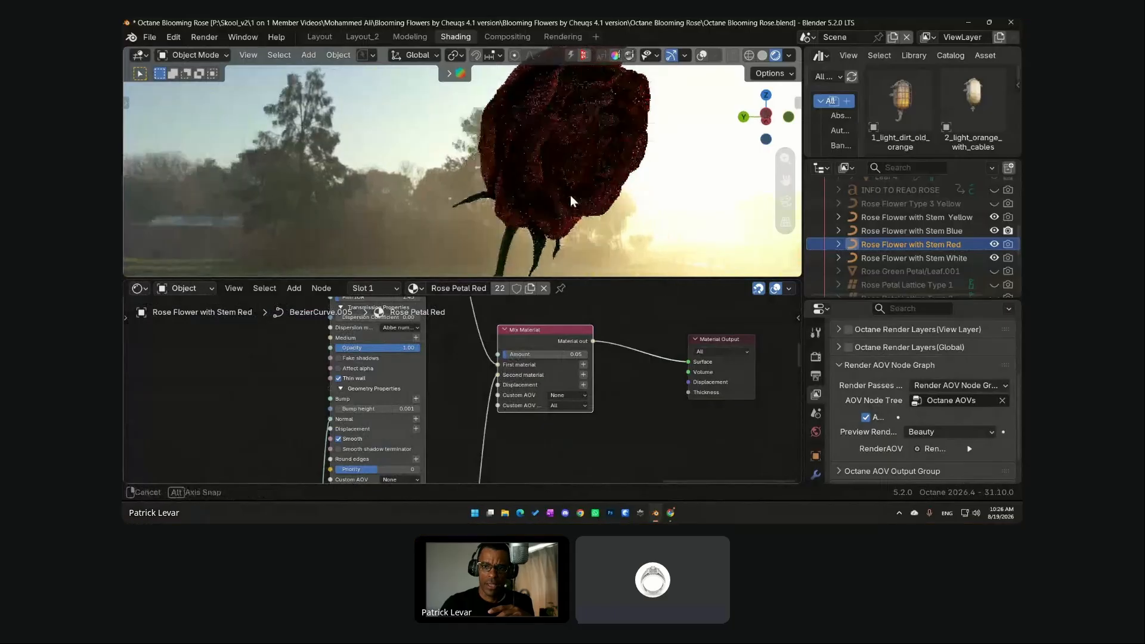
{"action": "middle_click_drag", "start_coordinate": [570, 195], "coordinate": [599, 188]}
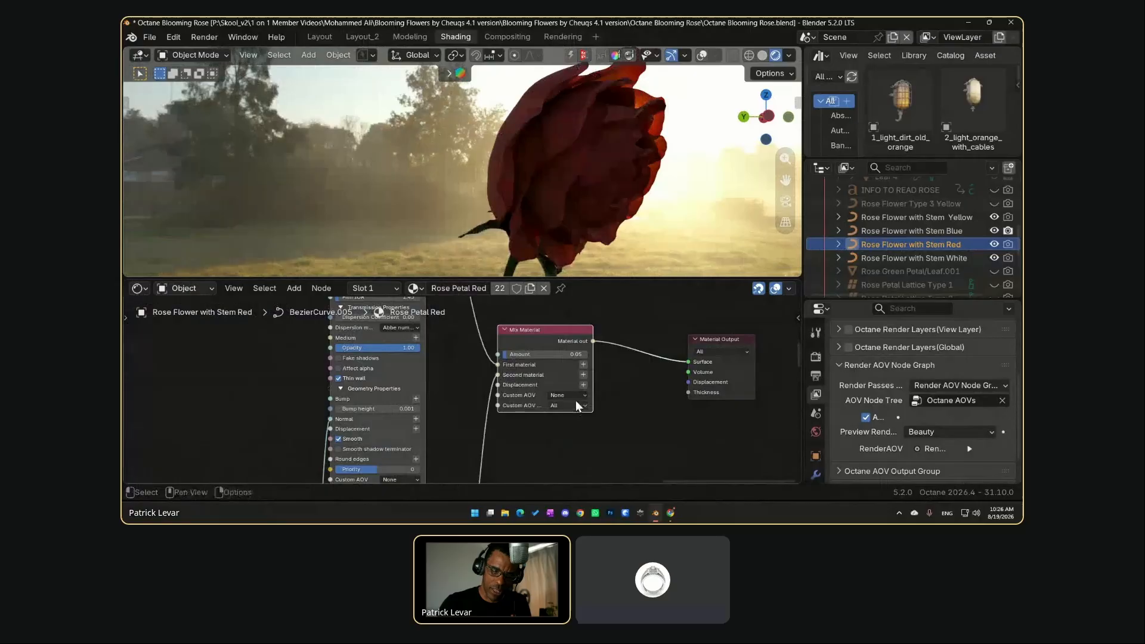
{"action": "mouse_move", "coordinate": [521, 356]}
{"action": "left_mouse_down"}
{"action": "mouse_move", "coordinate": [588, 356]}
{"action": "mouse_move", "coordinate": [520, 356]}
{"action": "left_mouse_up"}
{"action": "left_click_drag", "start_coordinate": [517, 355], "coordinate": [508, 354]}
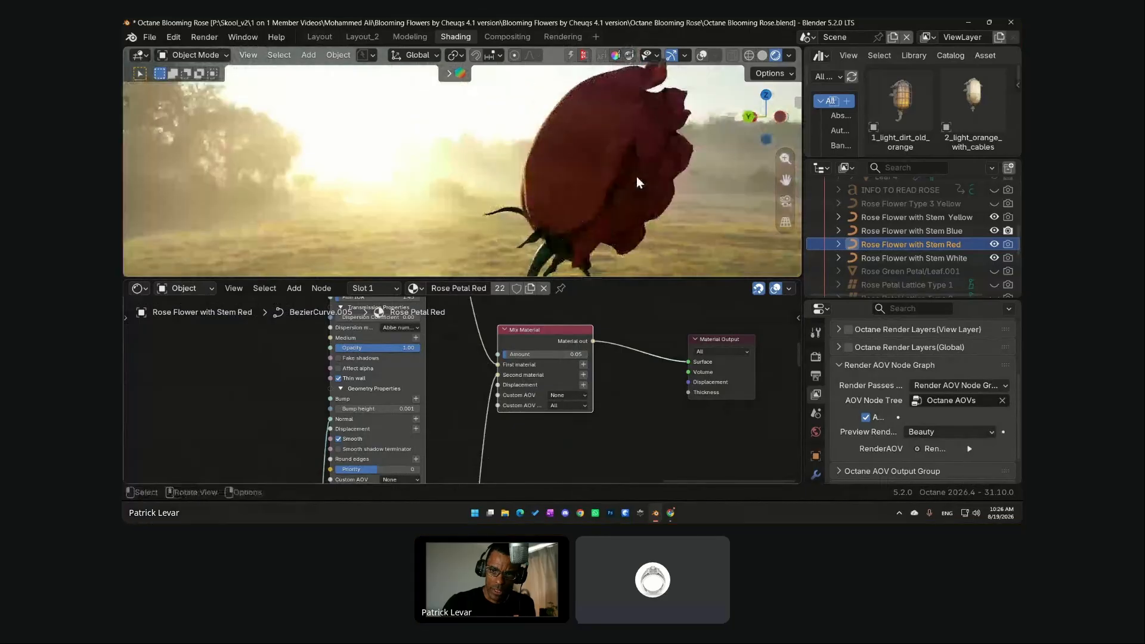
{"action": "middle_click_drag", "start_coordinate": [636, 177], "coordinate": [569, 163]}
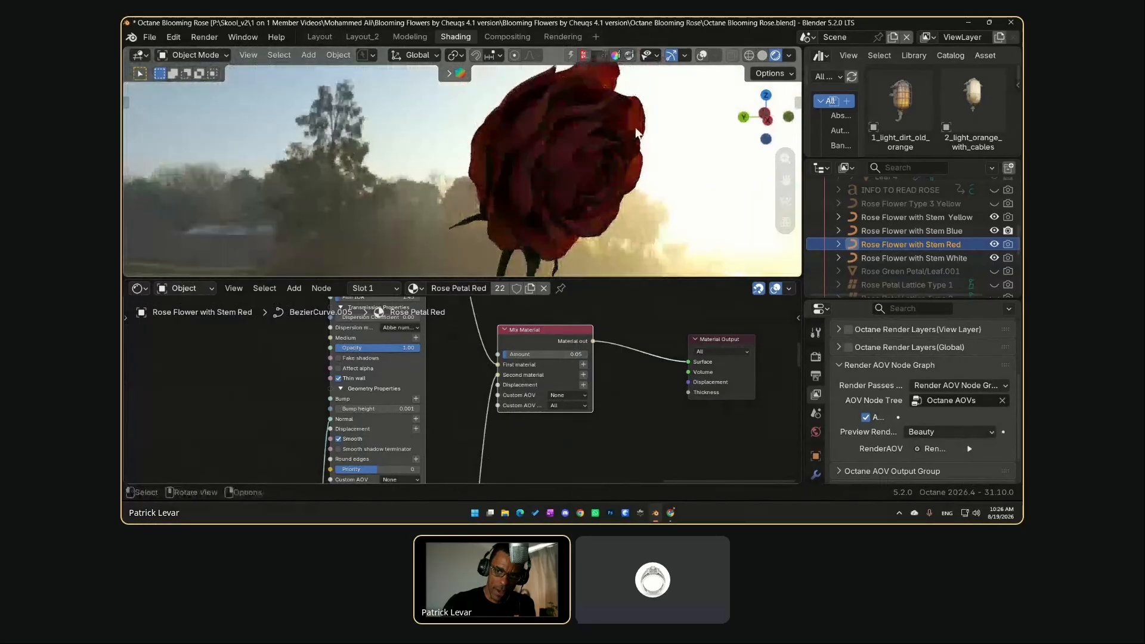
Disconnect the Dark Outline Petal mask from the lower Composite Texture Layer's Opacity
{"action": "scroll", "coordinate": [537, 394], "scroll_direction": "down", "scroll_amount": 7}
{"action": "middle_click_drag", "start_coordinate": [298, 326], "coordinate": [417, 407]}
{"action": "middle_click_drag", "start_coordinate": [336, 374], "coordinate": [409, 339]}
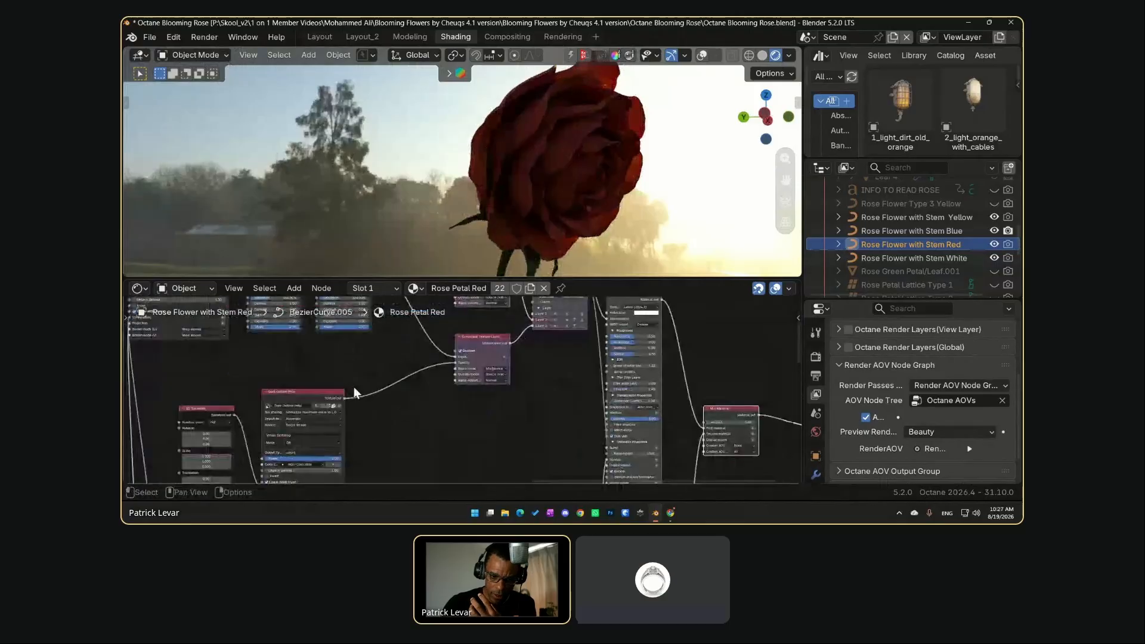
{"action": "middle_click_drag", "start_coordinate": [364, 389], "coordinate": [364, 457]}
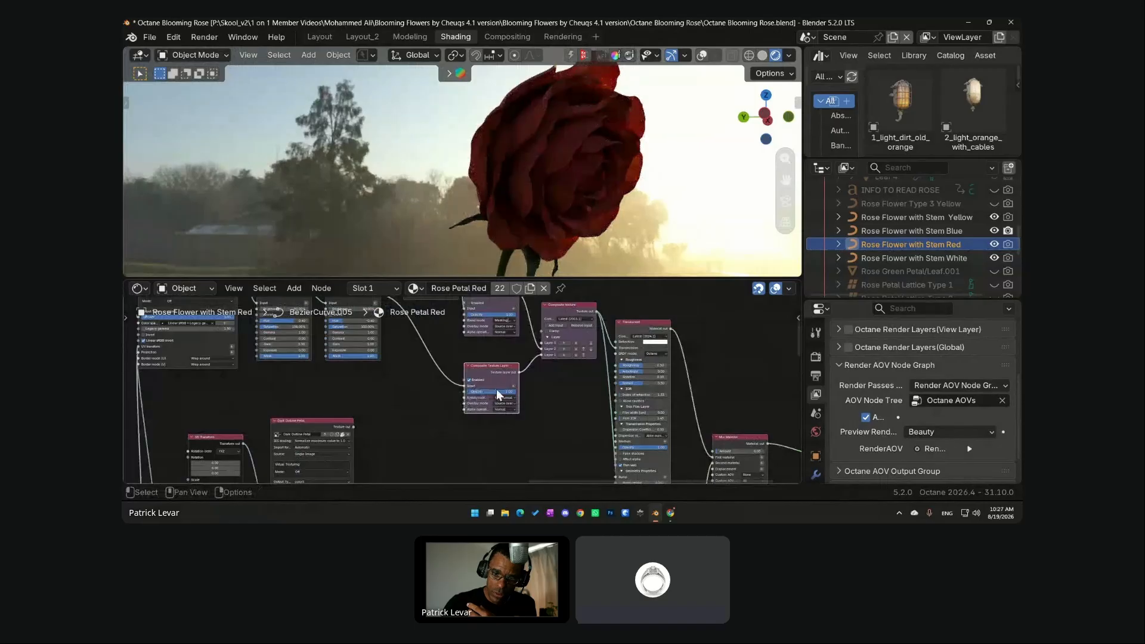
Reconnect the Dark Outline Petal mask's texture output to the lower Composite Texture Layer's Opacity
{"action": "middle_click_drag", "start_coordinate": [388, 434], "coordinate": [370, 406]}
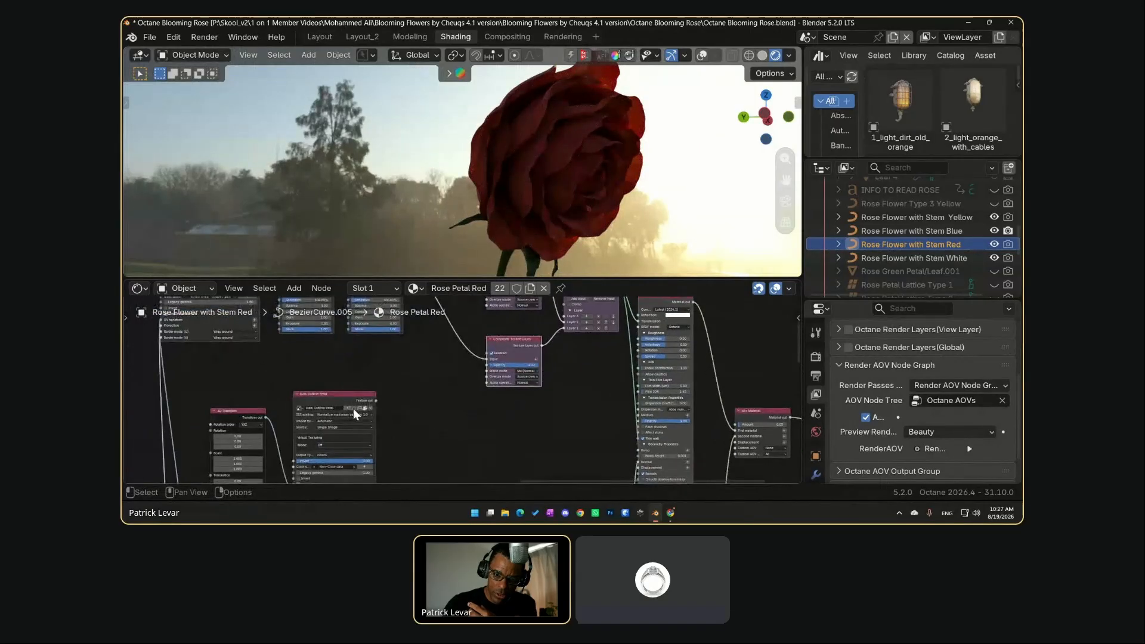
{"action": "left_click_drag", "start_coordinate": [375, 401], "coordinate": [484, 368]}
{"action": "scroll", "coordinate": [478, 371], "scroll_direction": "down", "scroll_amount": 3}
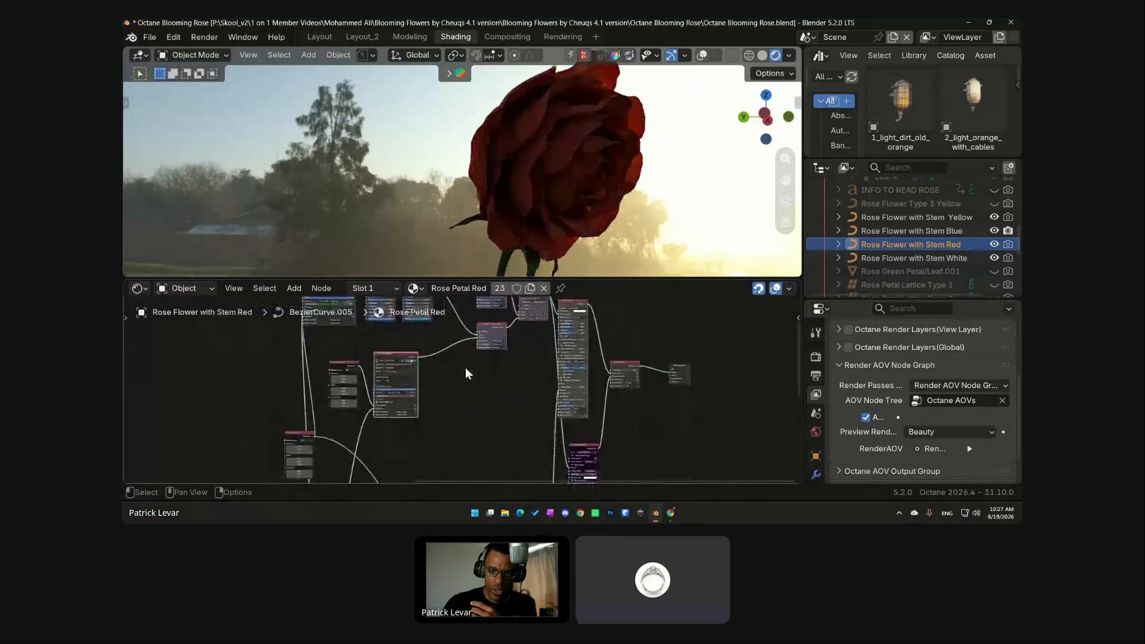
Examine how the Rose Petal Normal image feeds the Normal Map node and its Strength in the Cycles node setup
{"action": "scroll", "coordinate": [465, 367], "scroll_direction": "up", "scroll_amount": 3}
{"action": "middle_click_drag", "start_coordinate": [497, 416], "coordinate": [486, 328]}
{"action": "middle_click_drag", "start_coordinate": [406, 310], "coordinate": [429, 385]}
{"action": "scroll", "coordinate": [417, 389], "scroll_direction": "down", "scroll_amount": 4}
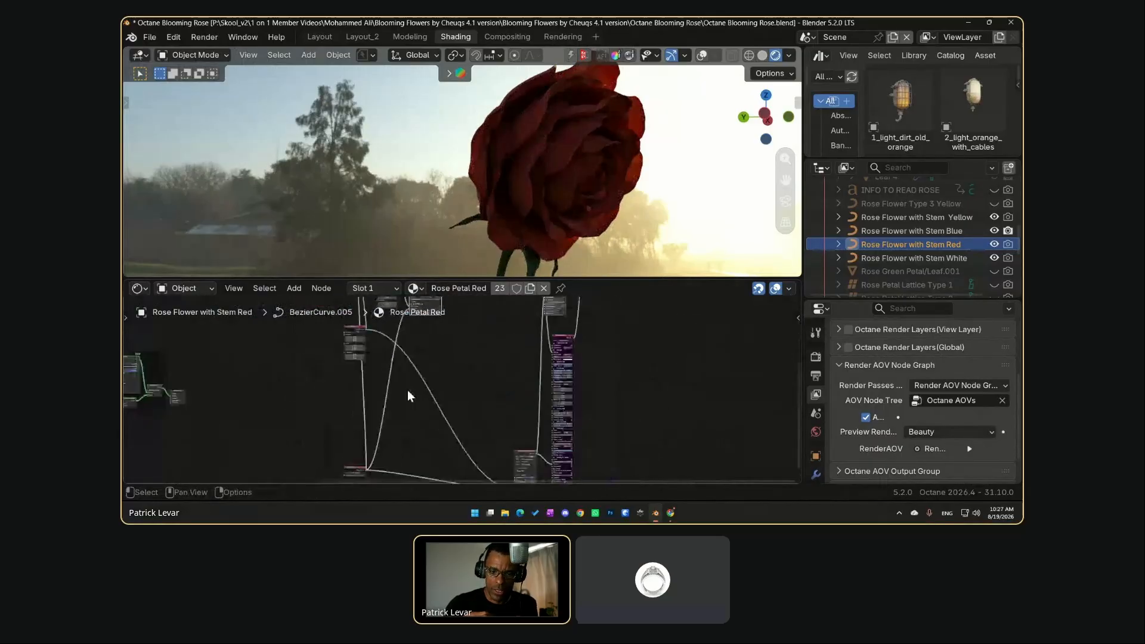
{"action": "scroll", "coordinate": [408, 391], "scroll_direction": "down", "scroll_amount": 3}
{"action": "middle_click_drag", "start_coordinate": [278, 395], "coordinate": [421, 397]}
{"action": "scroll", "coordinate": [422, 396], "scroll_direction": "up", "scroll_amount": 12}
{"action": "middle_click_drag", "start_coordinate": [157, 379], "coordinate": [454, 425]}
{"action": "scroll", "coordinate": [445, 390], "scroll_direction": "up", "scroll_amount": 1}
{"action": "left_click", "coordinate": [246, 392]}
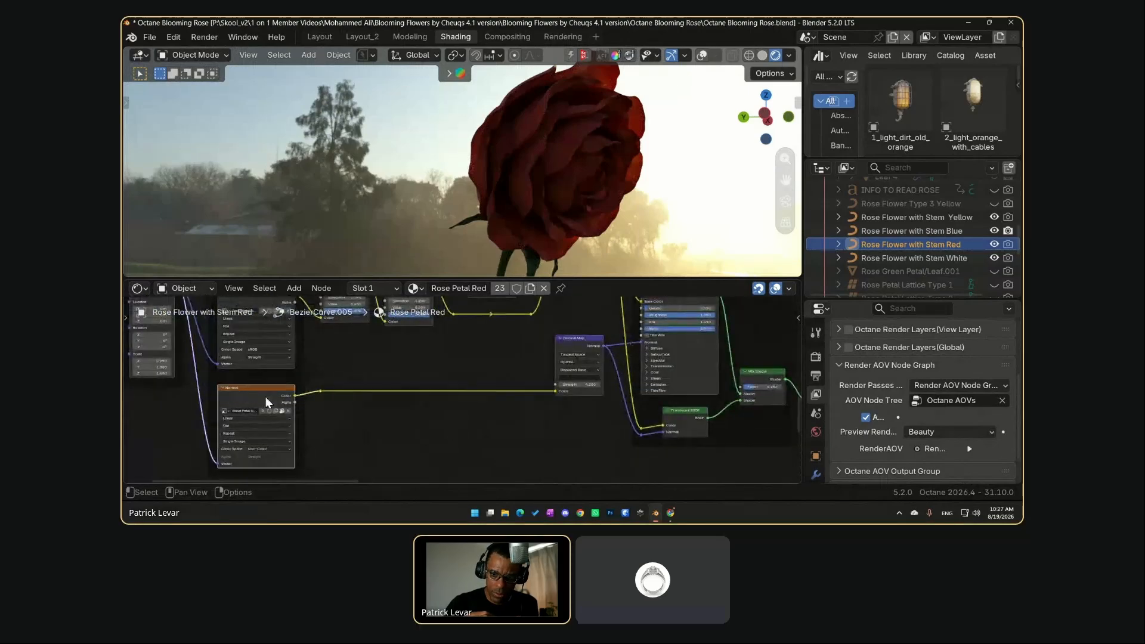
{"action": "middle_click_drag", "start_coordinate": [532, 406], "coordinate": [428, 416]}
{"action": "left_click", "coordinate": [453, 363]}
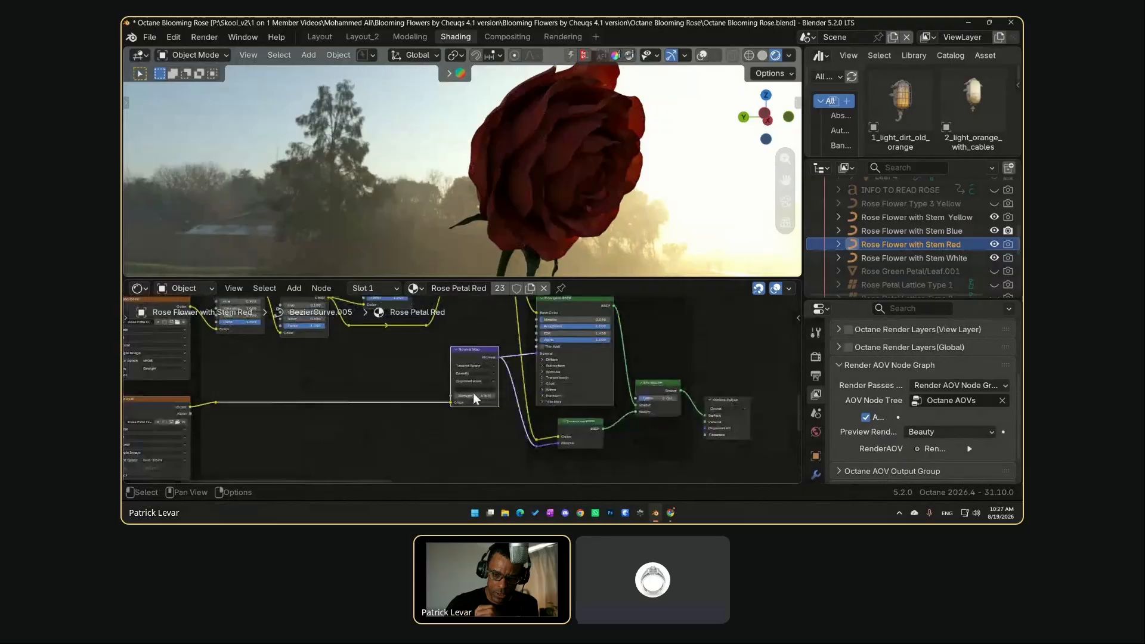
{"action": "scroll", "coordinate": [465, 421], "scroll_direction": "up", "scroll_amount": 2}
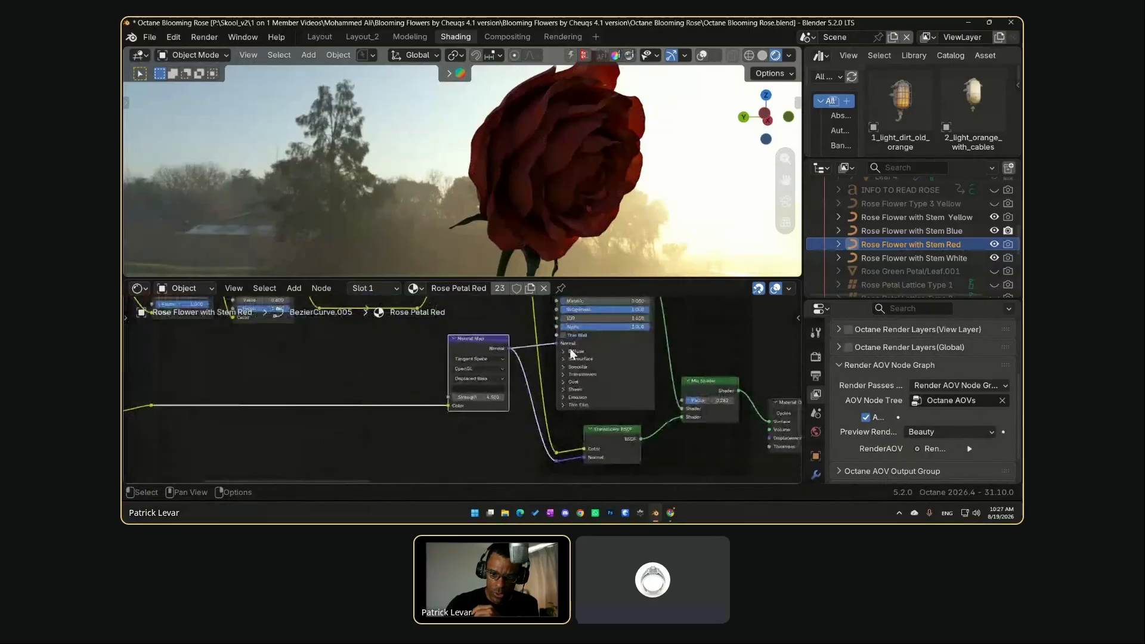
Move the Octane Rose Petal Normal image node farther away from the Universal Material
{"action": "scroll", "coordinate": [465, 382], "scroll_direction": "down", "scroll_amount": 2}
{"action": "scroll", "coordinate": [585, 369], "scroll_direction": "down", "scroll_amount": 4}
{"action": "middle_click_drag", "start_coordinate": [620, 374], "coordinate": [576, 383]}
{"action": "middle_click_drag", "start_coordinate": [679, 383], "coordinate": [282, 417]}
{"action": "scroll", "coordinate": [605, 400], "scroll_direction": "down", "scroll_amount": 4}
{"action": "middle_click_drag", "start_coordinate": [653, 367], "coordinate": [384, 381]}
{"action": "scroll", "coordinate": [408, 425], "scroll_direction": "up", "scroll_amount": 8}
{"action": "left_click_drag", "start_coordinate": [511, 341], "coordinate": [410, 335]}
{"action": "scroll", "coordinate": [476, 437], "scroll_direction": "up", "scroll_amount": 3}
{"action": "scroll", "coordinate": [463, 411], "scroll_direction": "up", "scroll_amount": 1}
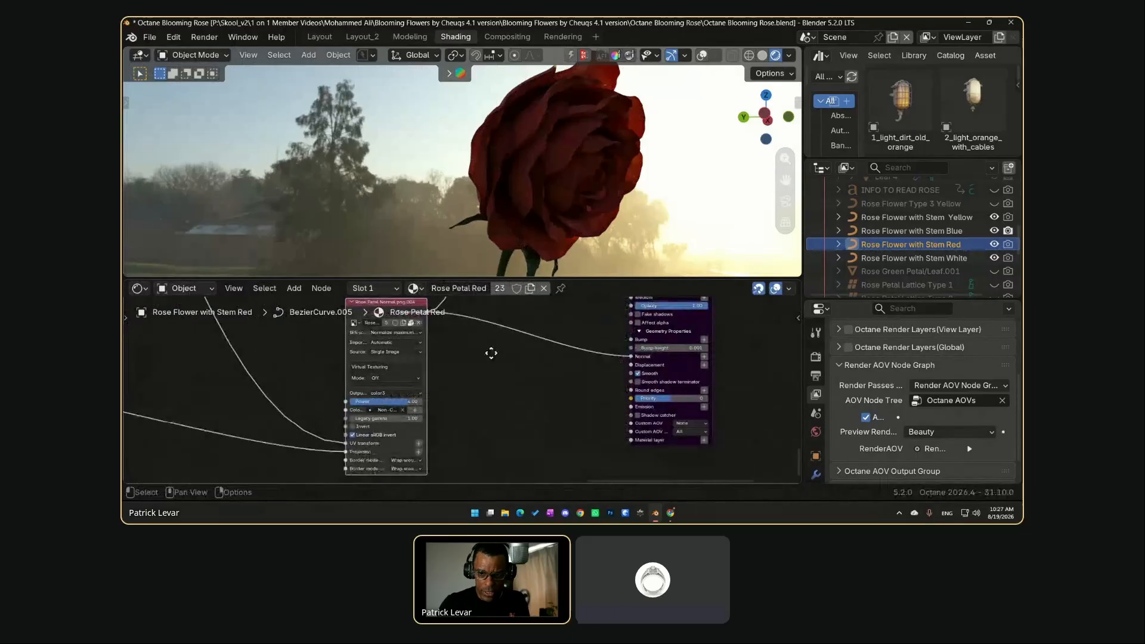
{"action": "middle_click_drag", "start_coordinate": [486, 351], "coordinate": [443, 453]}
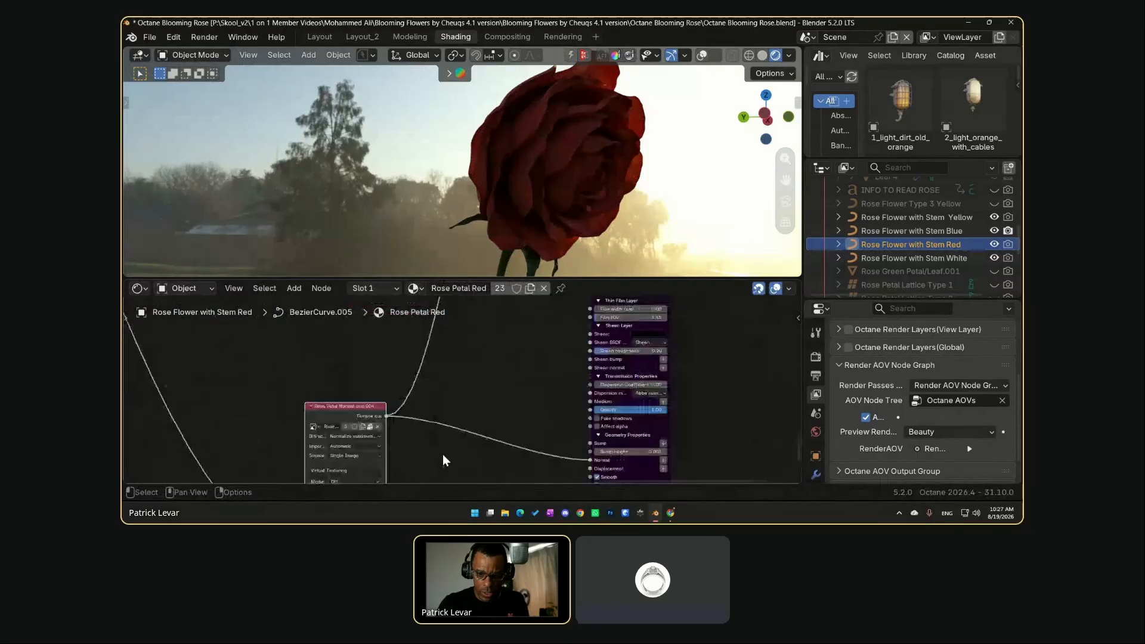
Preview the Rose Petal Normal image texture directly on the rose and view the flower from another side
{"action": "left_click", "coordinate": [347, 409], "text": "ctrl+shift"}
{"action": "middle_click_drag", "start_coordinate": [454, 179], "coordinate": [454, 179]}
{"action": "scroll", "coordinate": [478, 386], "scroll_direction": "down", "scroll_amount": 1}
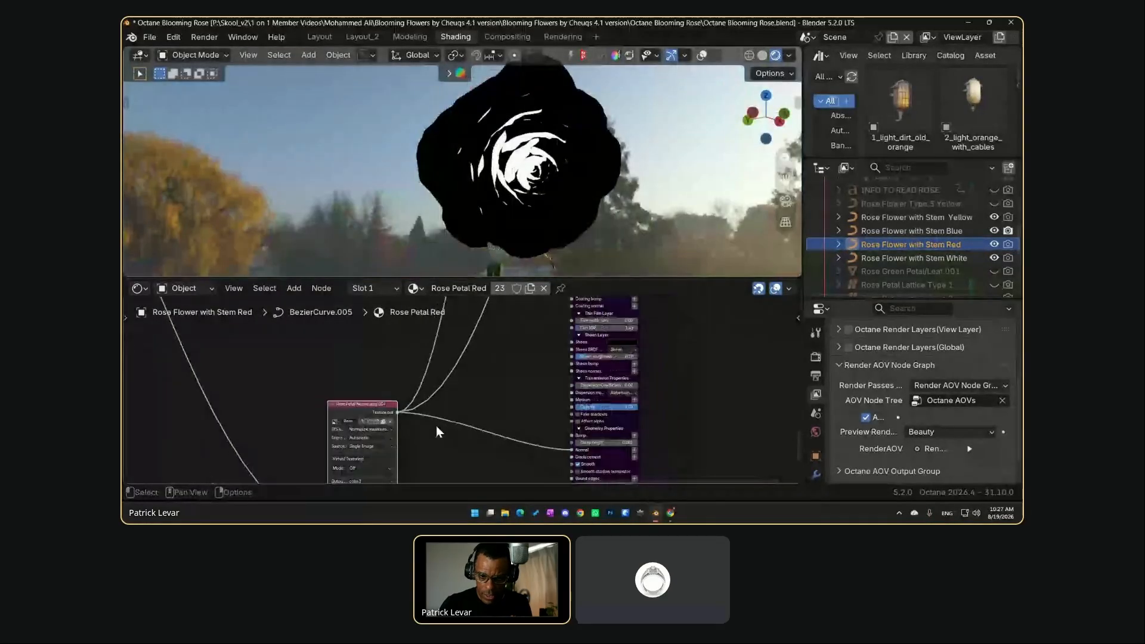
Check the normal map's thumbnail in the node's image list and choose Rose Petal Normal.png.004
{"action": "left_click", "coordinate": [335, 421]}
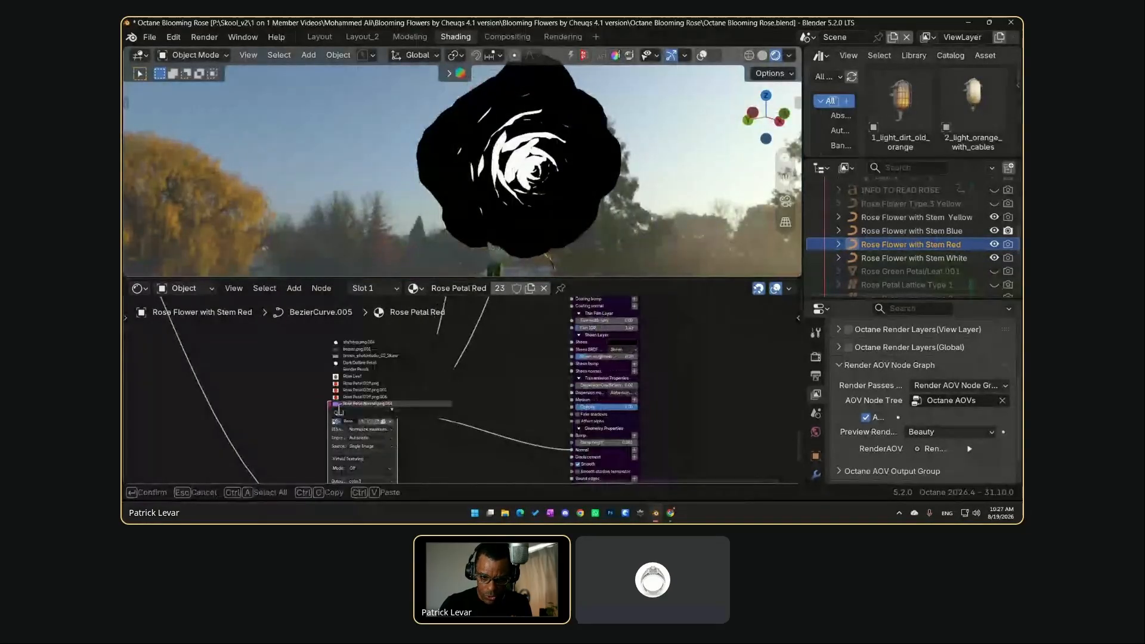
{"action": "mouse_move", "coordinate": [340, 407]}
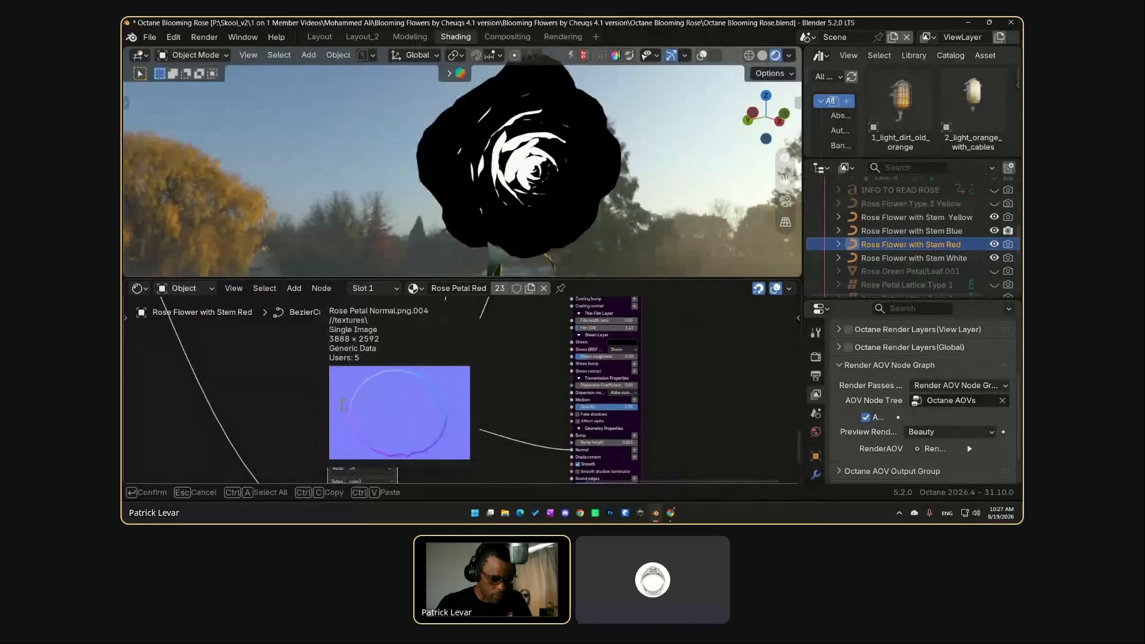
{"action": "left_click", "coordinate": [341, 405]}
{"action": "scroll", "coordinate": [341, 405], "scroll_direction": "down", "scroll_amount": 1}
{"action": "middle_click_drag", "start_coordinate": [707, 405], "coordinate": [565, 301]}
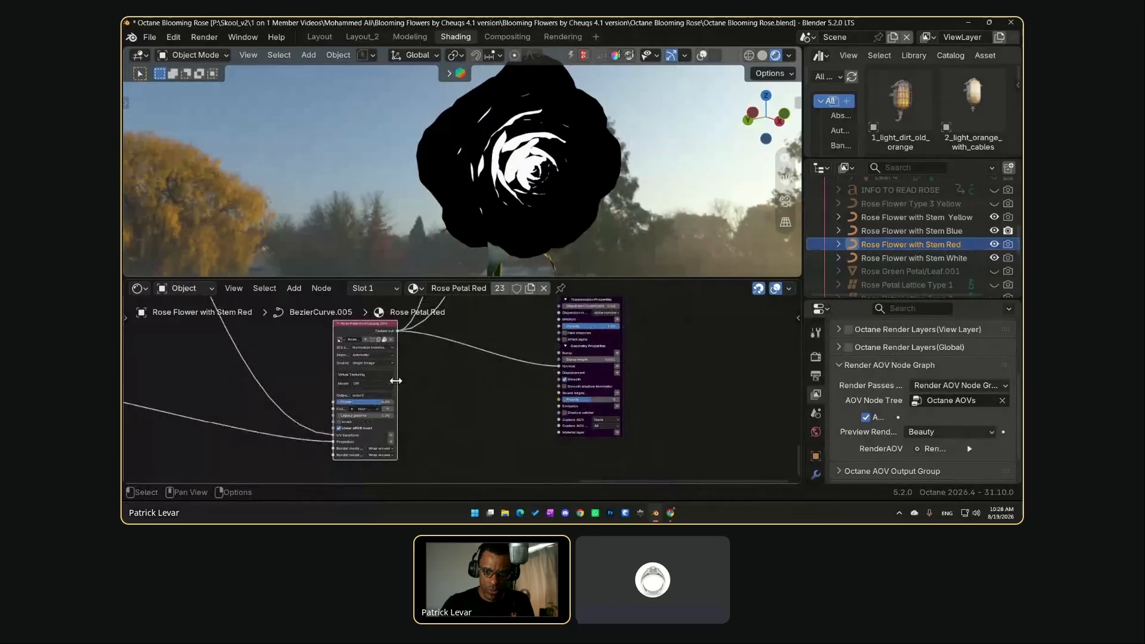
Widen the Rose Petal Normal image node and choose Non-Color data as its color space
{"action": "left_click_drag", "start_coordinate": [398, 382], "coordinate": [463, 380]}
{"action": "scroll", "coordinate": [345, 457], "scroll_direction": "up", "scroll_amount": 2}
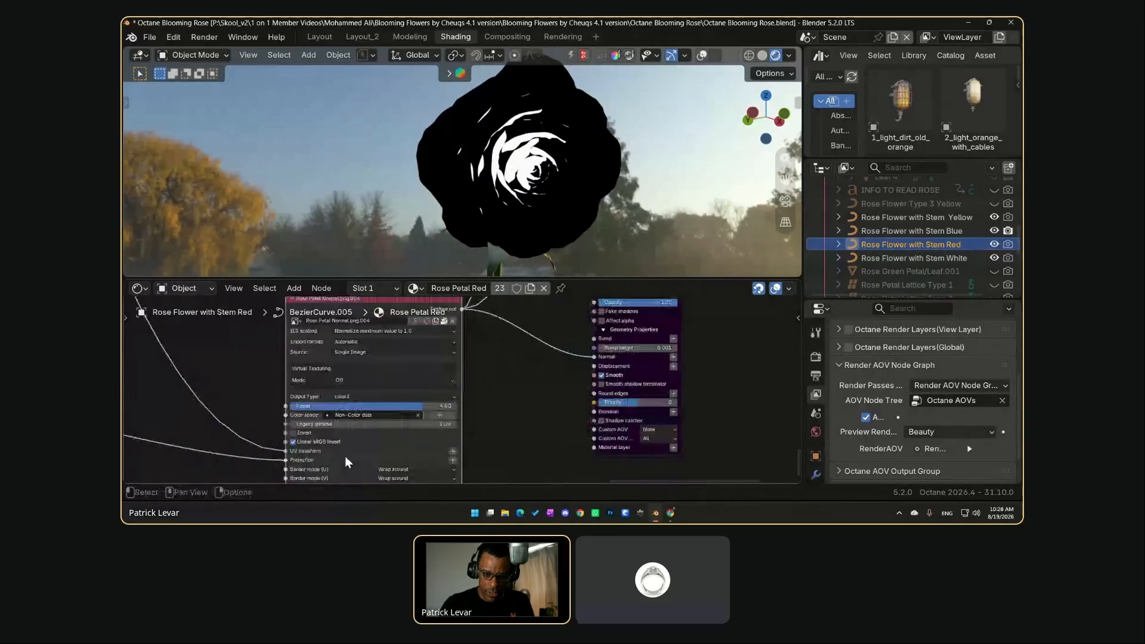
{"action": "scroll", "coordinate": [227, 428], "scroll_direction": "up", "scroll_amount": 2}
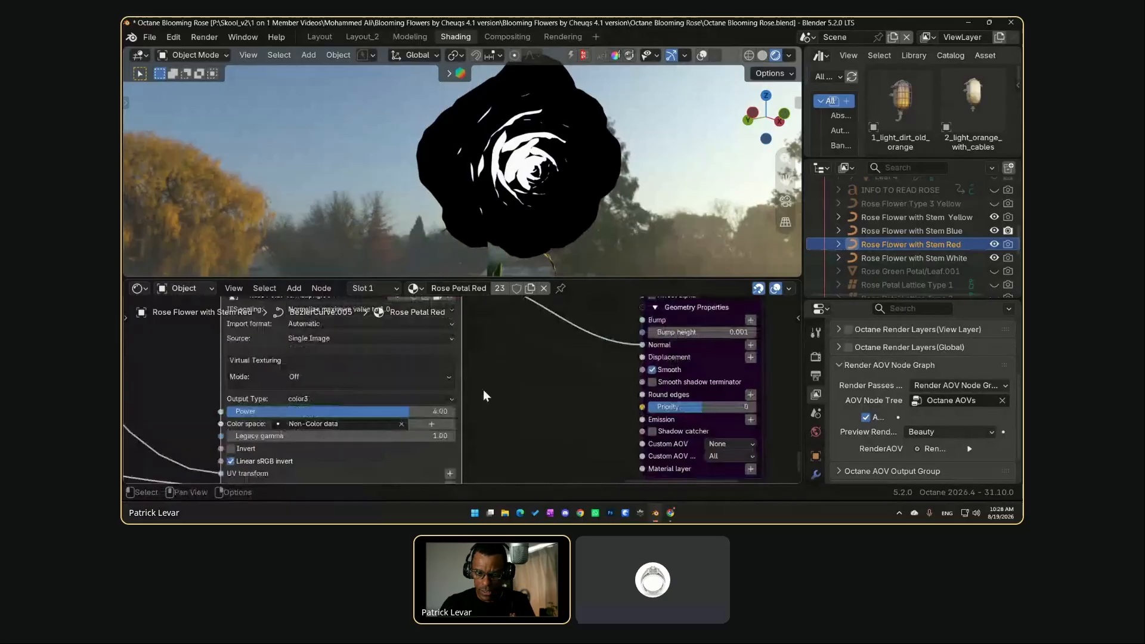
{"action": "scroll", "coordinate": [503, 381], "scroll_direction": "down", "scroll_amount": 2}
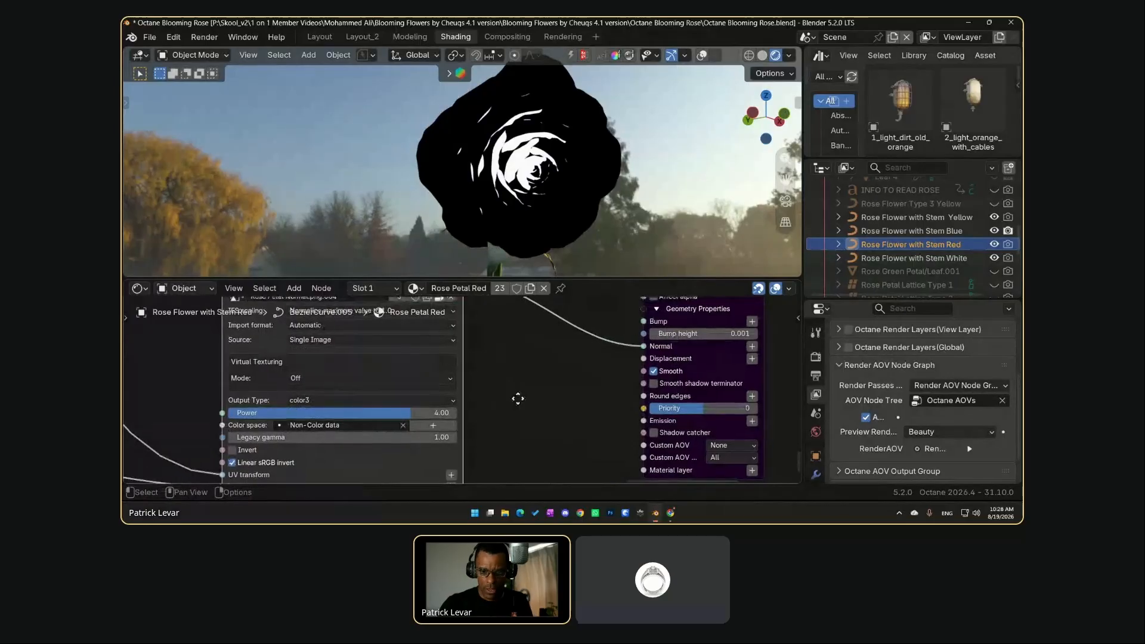
{"action": "scroll", "coordinate": [515, 395], "scroll_direction": "down", "scroll_amount": 2}
{"action": "left_click", "coordinate": [366, 441]}
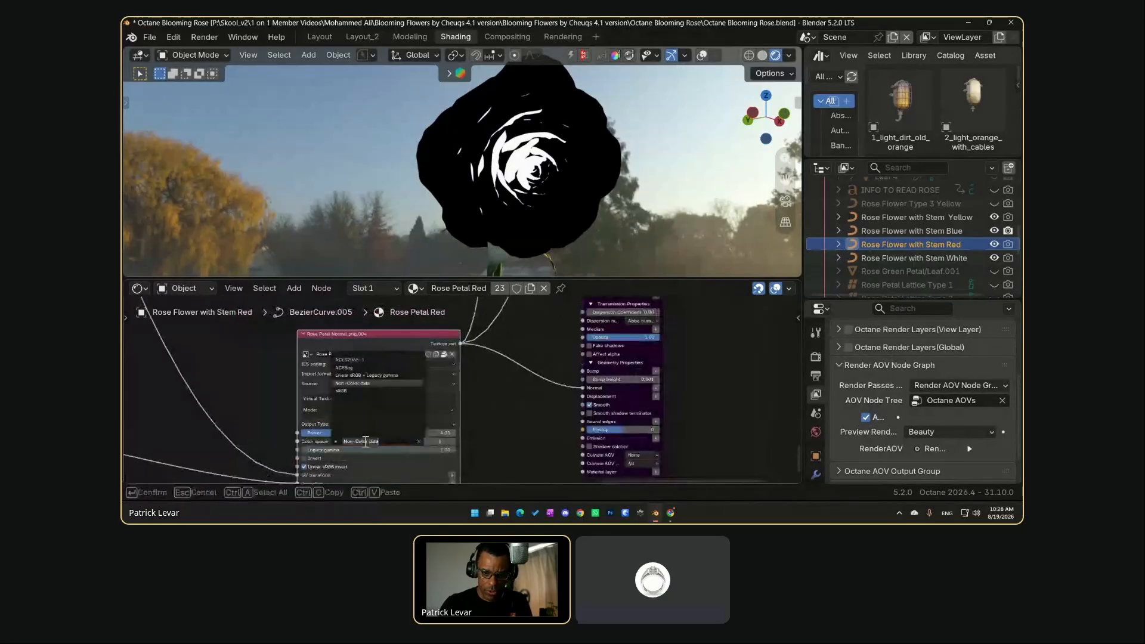
{"action": "left_click", "coordinate": [361, 384]}
Reconnect the Mix Material to the Material Output surface in place of the normal texture preview
{"action": "scroll", "coordinate": [501, 381], "scroll_direction": "down", "scroll_amount": 3}
{"action": "middle_click_drag", "start_coordinate": [603, 312], "coordinate": [538, 346]}
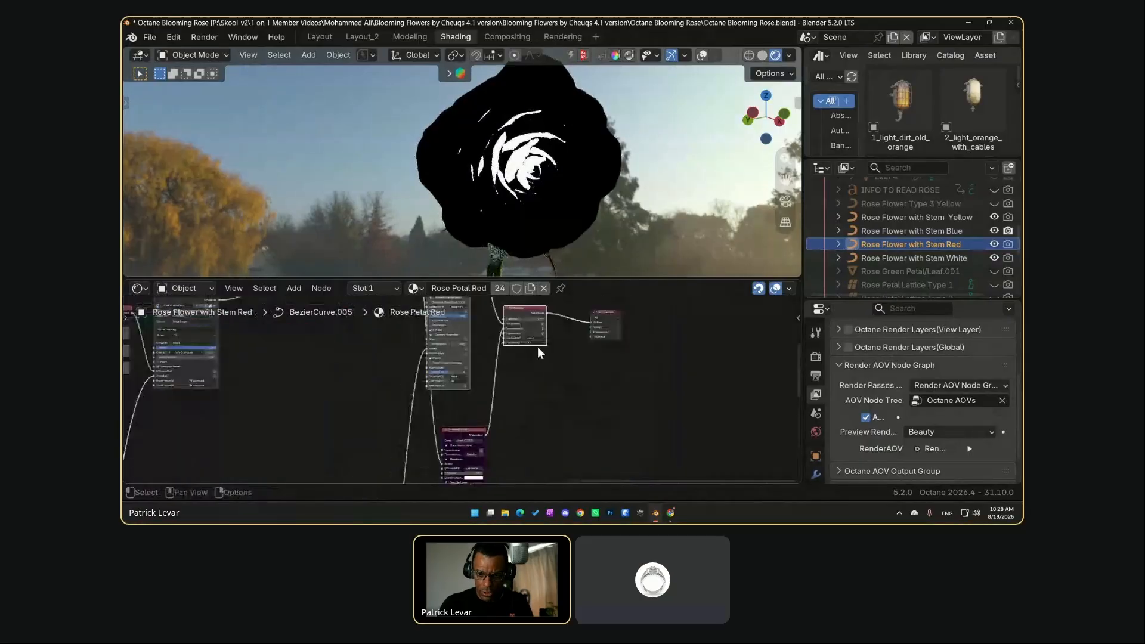
{"action": "middle_click_drag", "start_coordinate": [499, 416], "coordinate": [440, 417]}
{"action": "scroll", "coordinate": [460, 405], "scroll_direction": "up", "scroll_amount": 2}
{"action": "scroll", "coordinate": [461, 399], "scroll_direction": "up", "scroll_amount": 3}
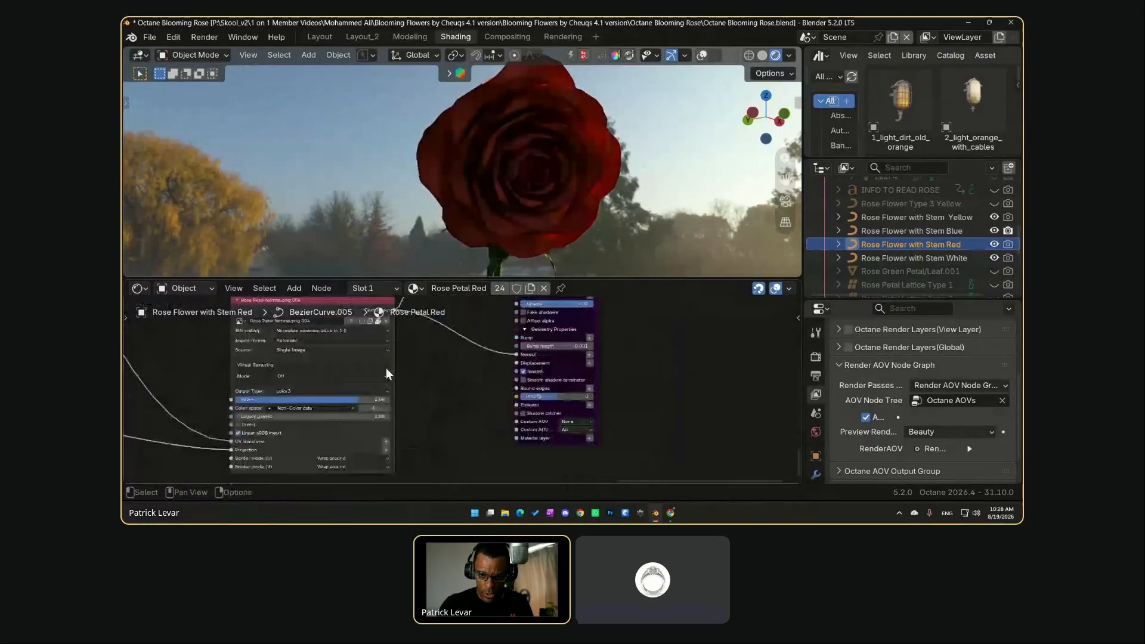
Reset the Rose Petal Normal image's Power to 1.00 and compare the petal surface detail up close
{"action": "mouse_move", "coordinate": [458, 215]}
{"action": "middle_mouse_down"}
{"action": "mouse_move", "coordinate": [580, 243]}
{"action": "mouse_move", "coordinate": [568, 209]}
{"action": "mouse_move", "coordinate": [511, 197]}
{"action": "mouse_move", "coordinate": [475, 220]}
{"action": "middle_mouse_up"}
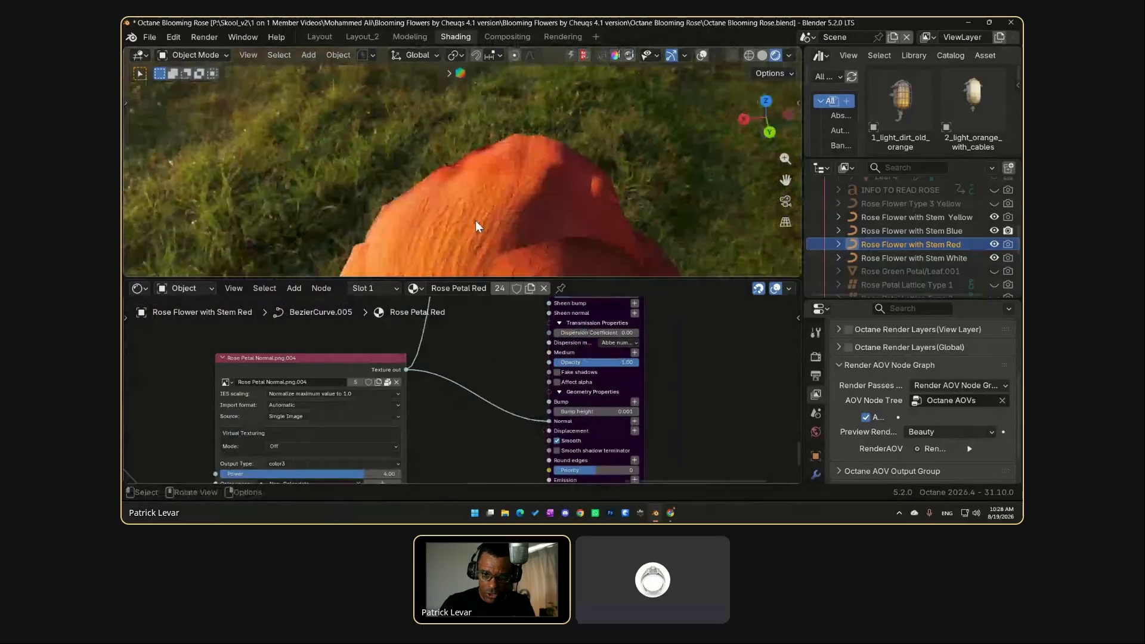
{"action": "middle_click_drag", "start_coordinate": [444, 427], "coordinate": [450, 370]}
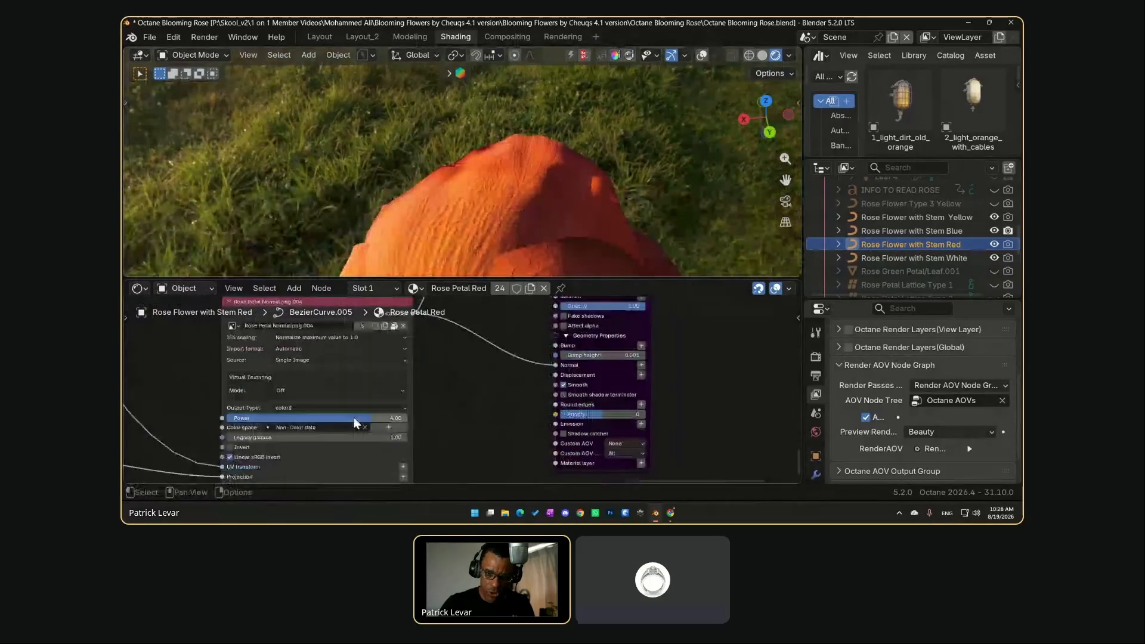
{"action": "key", "text": "BackSpace"}
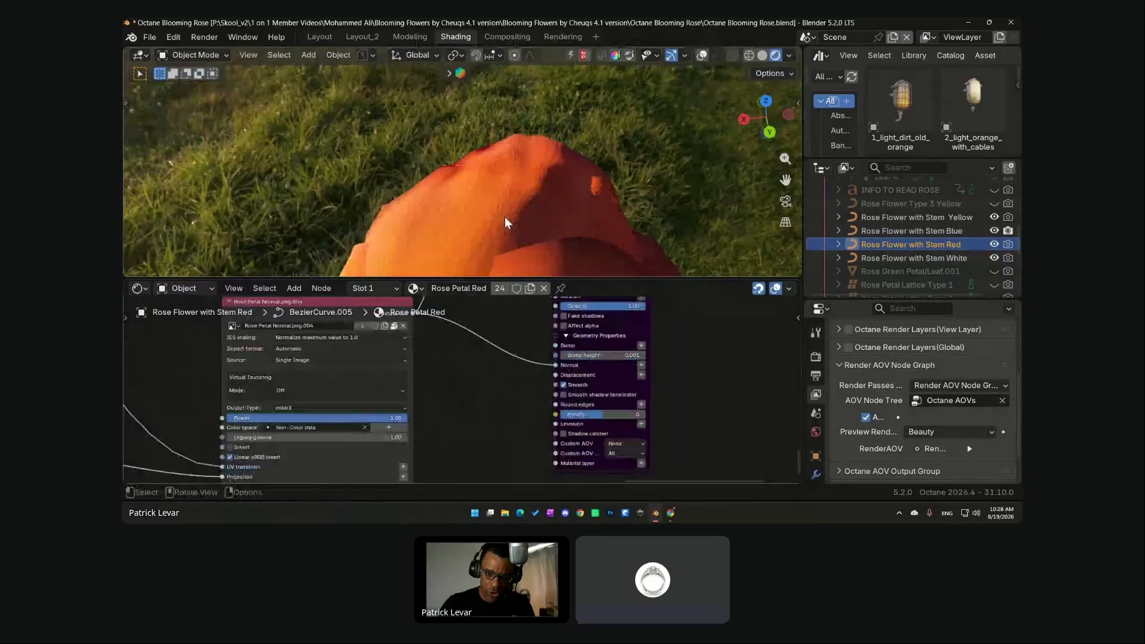
{"action": "middle_click_drag", "start_coordinate": [505, 217], "coordinate": [456, 197]}
{"action": "left_click", "coordinate": [807, 37]}
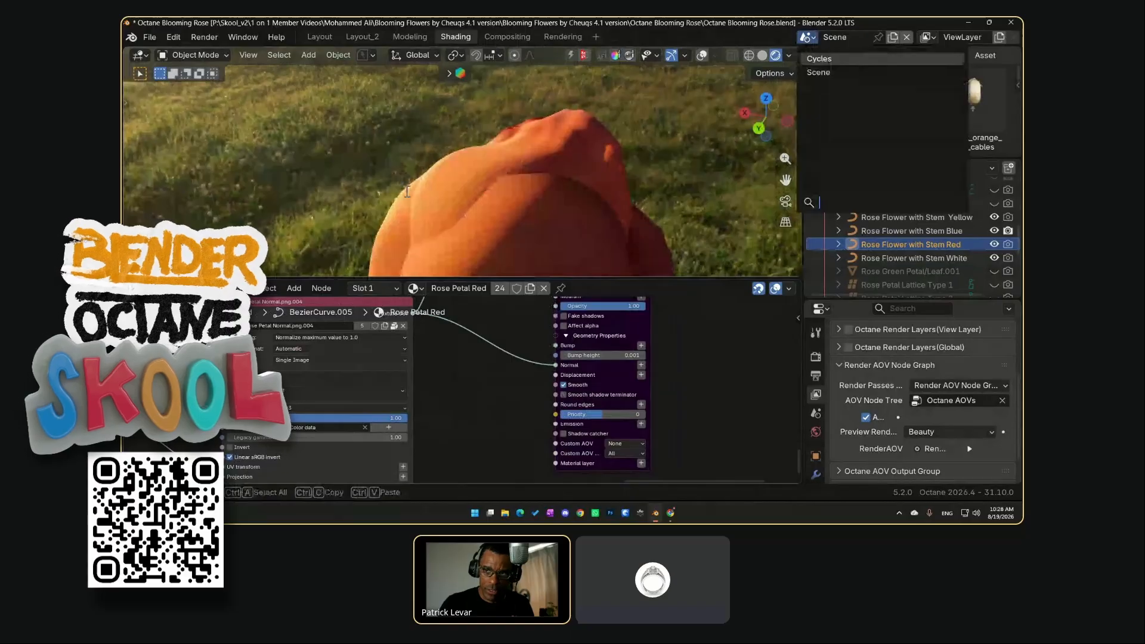
{"action": "left_click", "coordinate": [756, 33]}
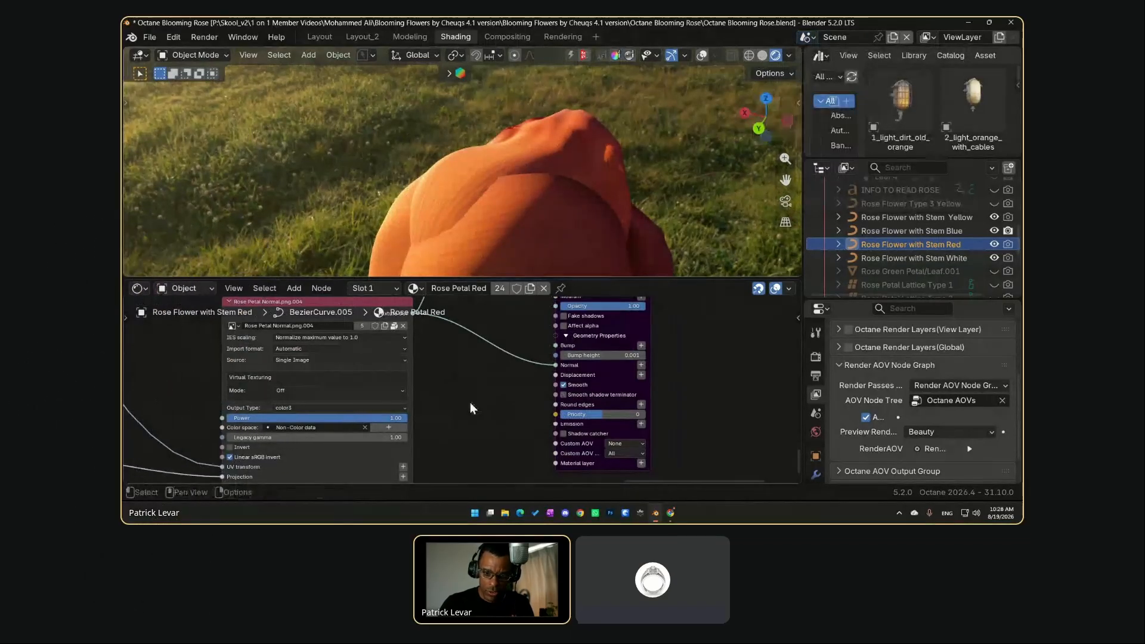
Set the Rose Petal Normal image's Power to 4
{"action": "left_click", "coordinate": [255, 303]}
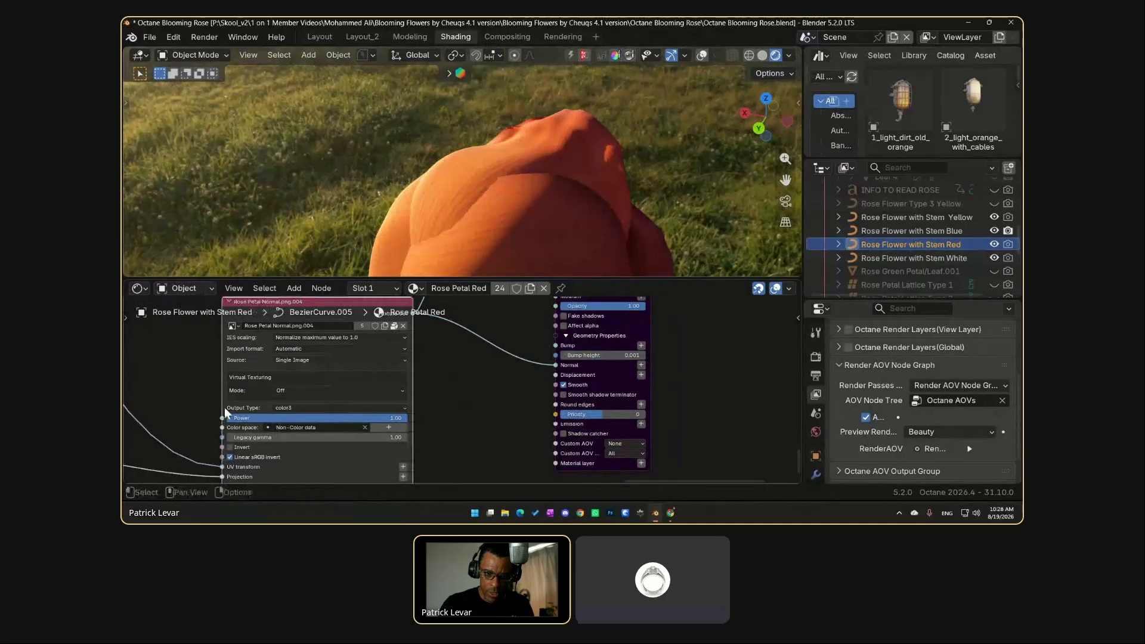
{"action": "left_click", "coordinate": [282, 418]}
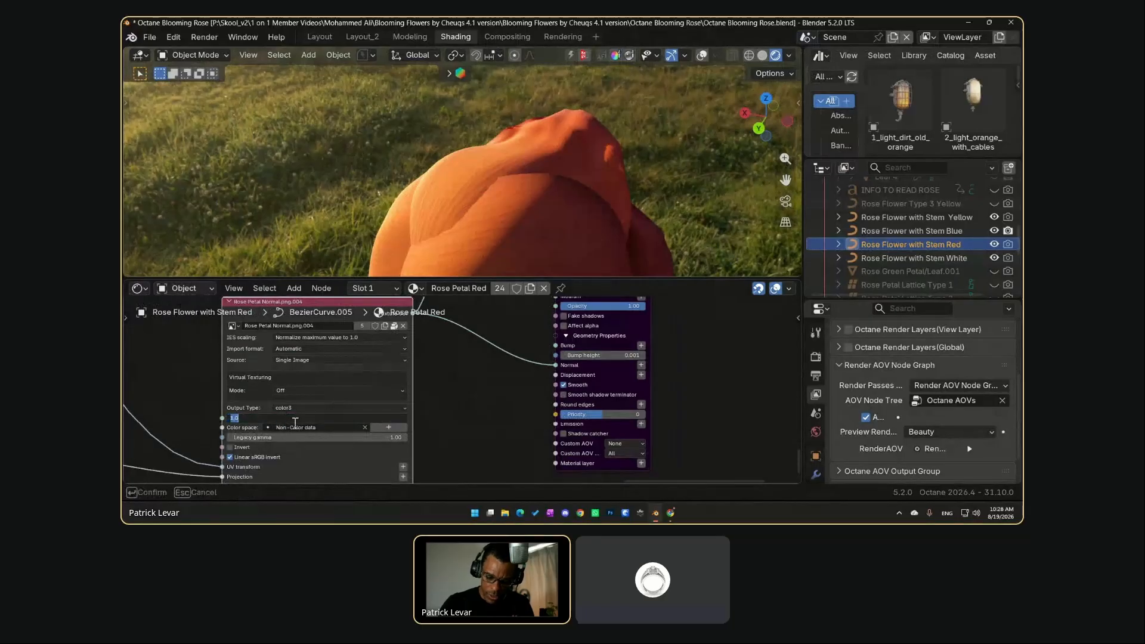
{"action": "type", "text": "4"}
{"action": "key", "text": "Return"}
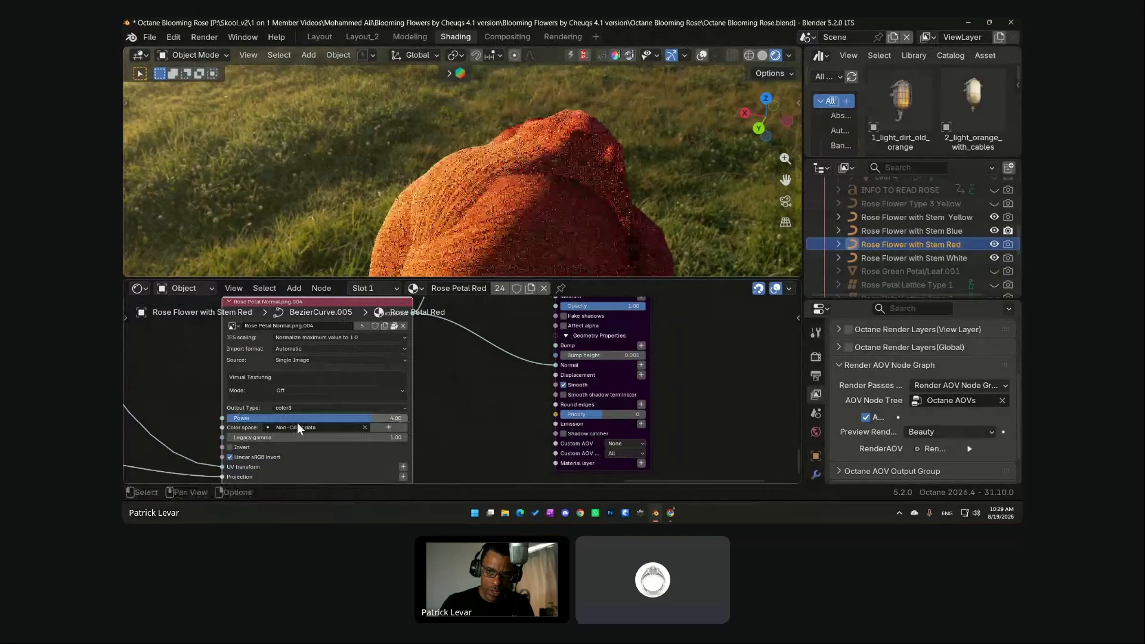
Set the Rose Petal Normal image's Power to 3.5 and view the rose from the front
{"action": "left_click", "coordinate": [365, 419]}
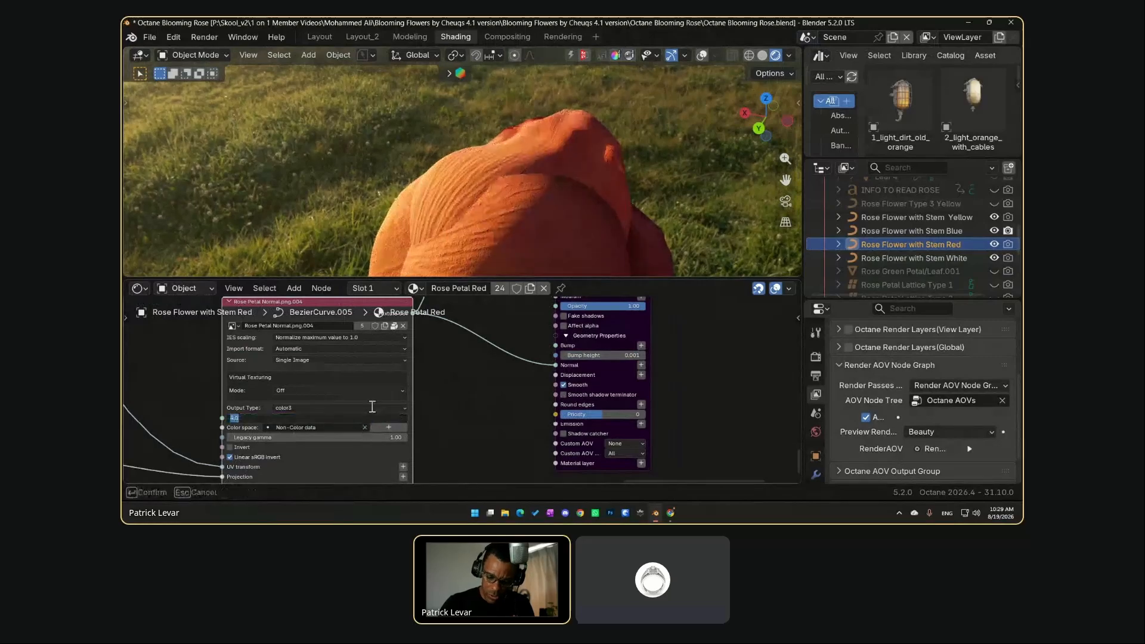
{"action": "type", "text": "3.5"}
{"action": "key", "text": "Return"}
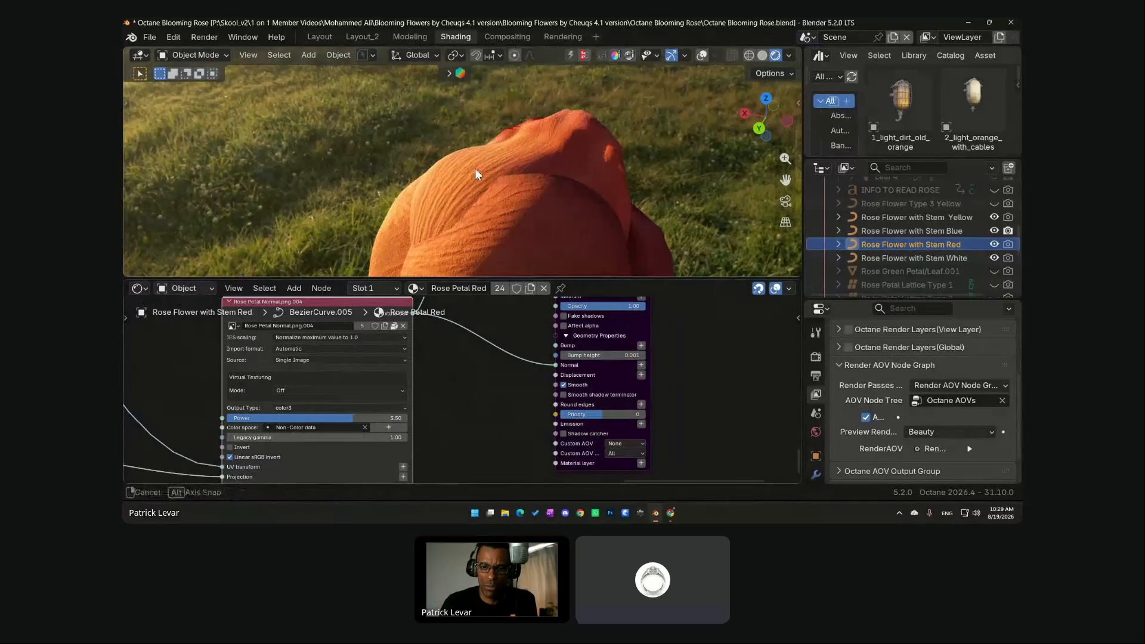
{"action": "middle_click_drag", "start_coordinate": [475, 168], "coordinate": [403, 162]}
Enlarge the 3D viewport slightly and switch the shader nodes from Object to World to show the HDRI setup
{"action": "middle_click_drag", "start_coordinate": [465, 356], "coordinate": [464, 402]}
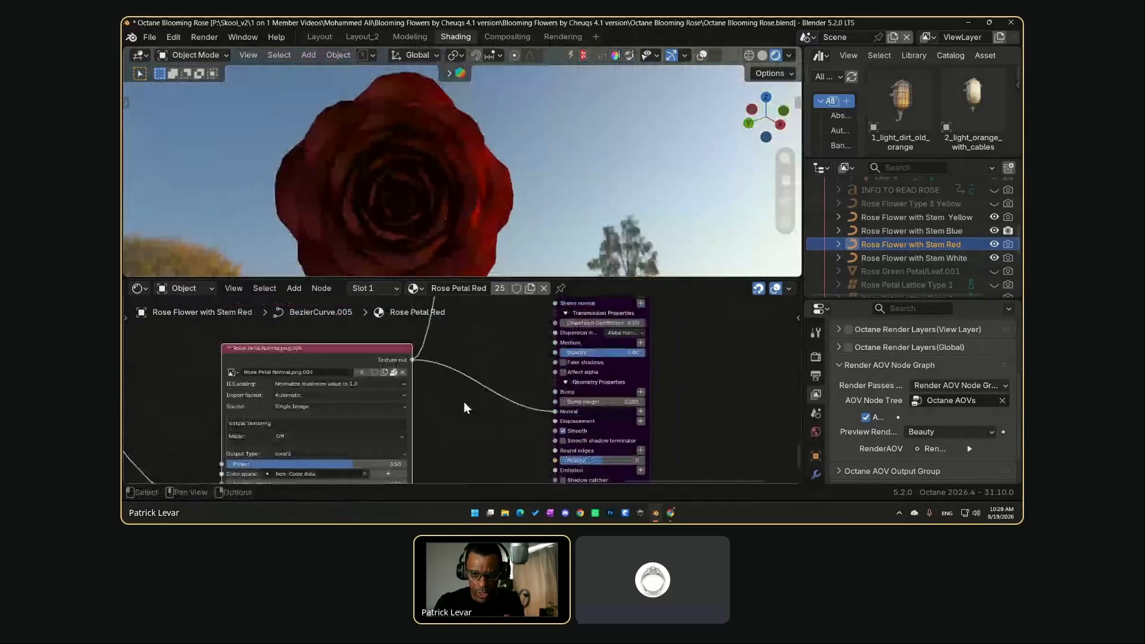
{"action": "left_click_drag", "start_coordinate": [482, 277], "coordinate": [482, 308]}
{"action": "left_click", "coordinate": [185, 319]}
{"action": "left_click", "coordinate": [175, 368]}
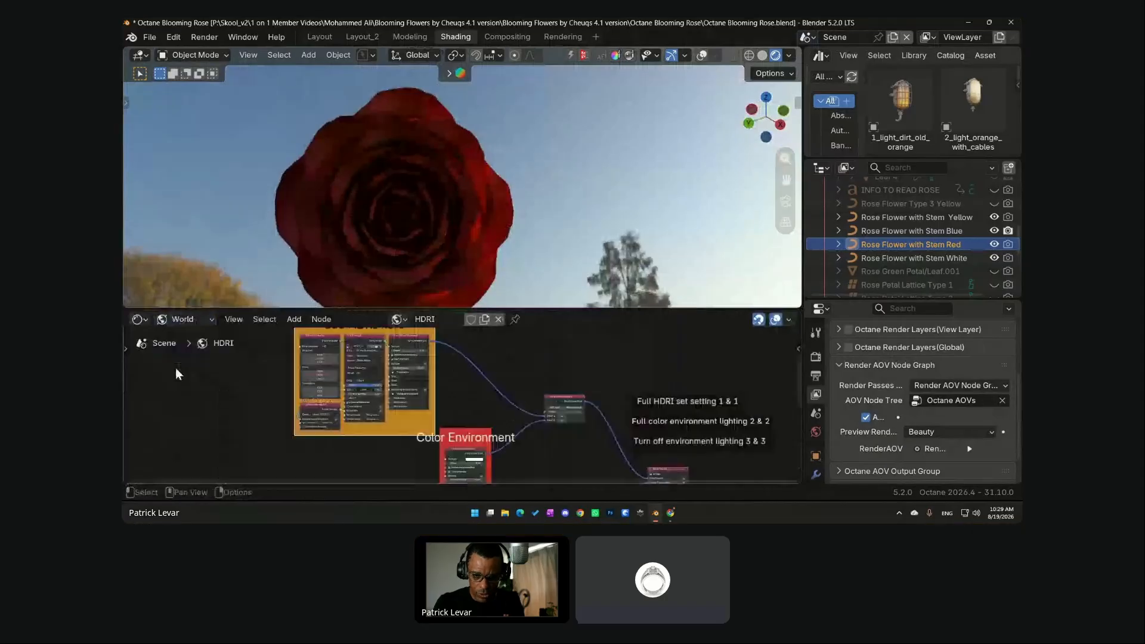
Rotate the HDRI with the 3D transformation node's Y rotation until sunlight falls on the front of the rose
{"action": "scroll", "coordinate": [175, 368], "scroll_direction": "down", "scroll_amount": 2}
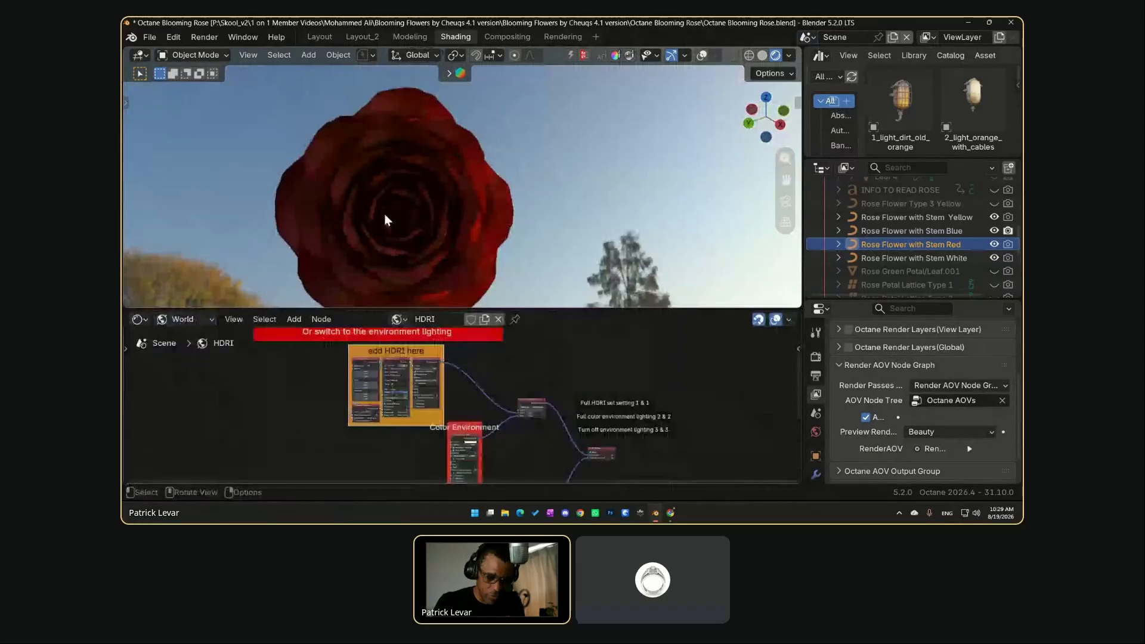
{"action": "middle_click_drag", "start_coordinate": [384, 213], "coordinate": [418, 230]}
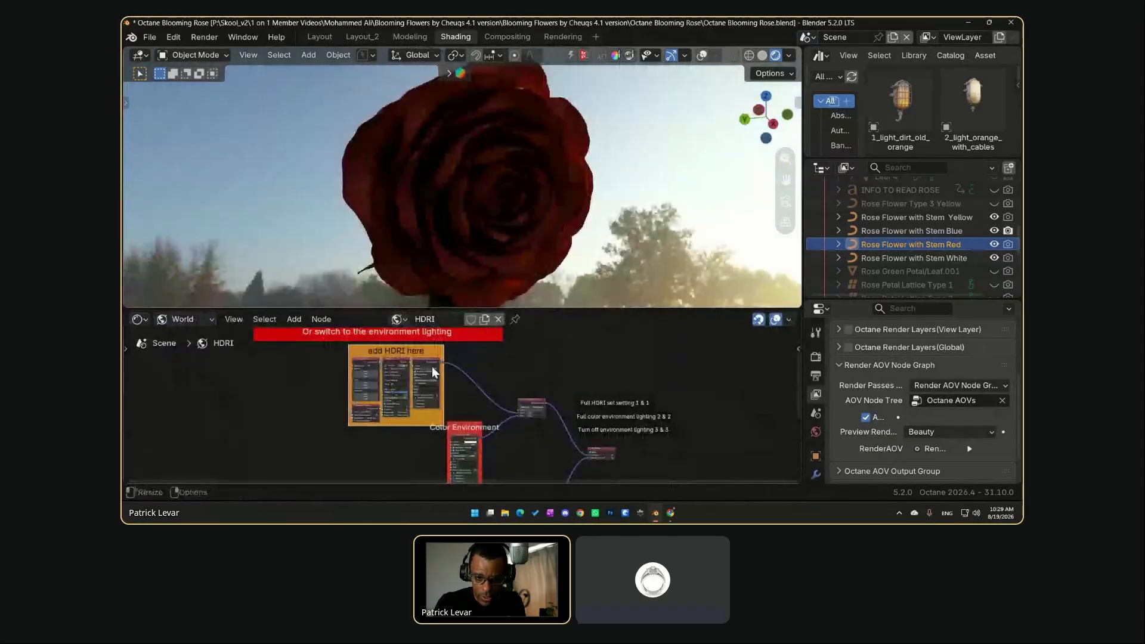
{"action": "scroll", "coordinate": [432, 367], "scroll_direction": "up", "scroll_amount": 3}
{"action": "scroll", "coordinate": [487, 456], "scroll_direction": "up", "scroll_amount": 1}
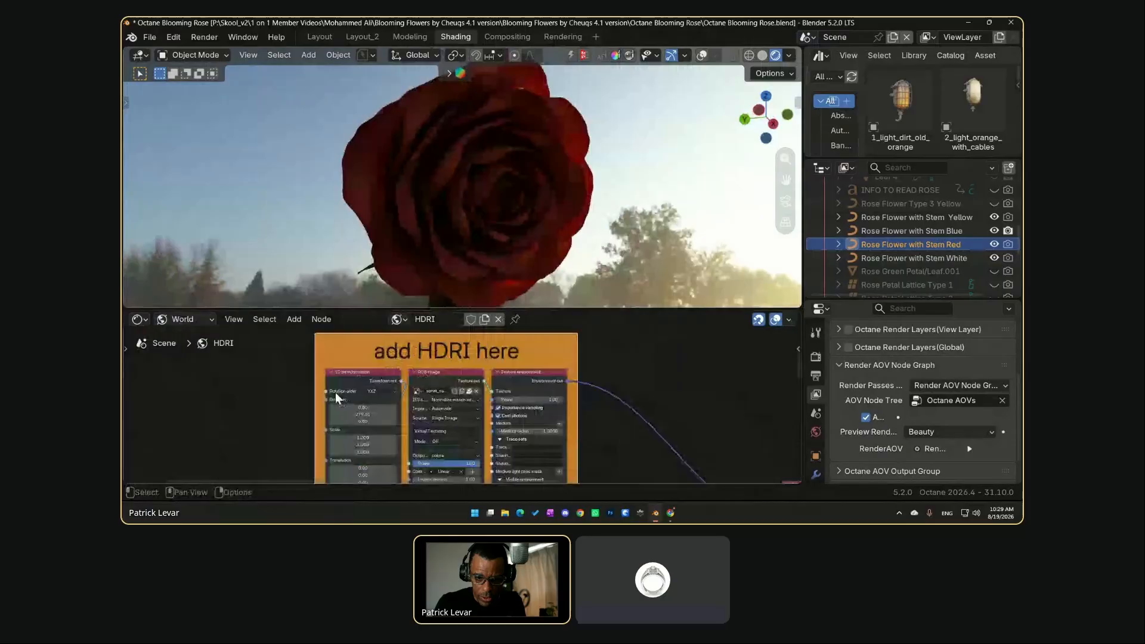
{"action": "left_click_drag", "start_coordinate": [357, 417], "coordinate": [331, 417]}
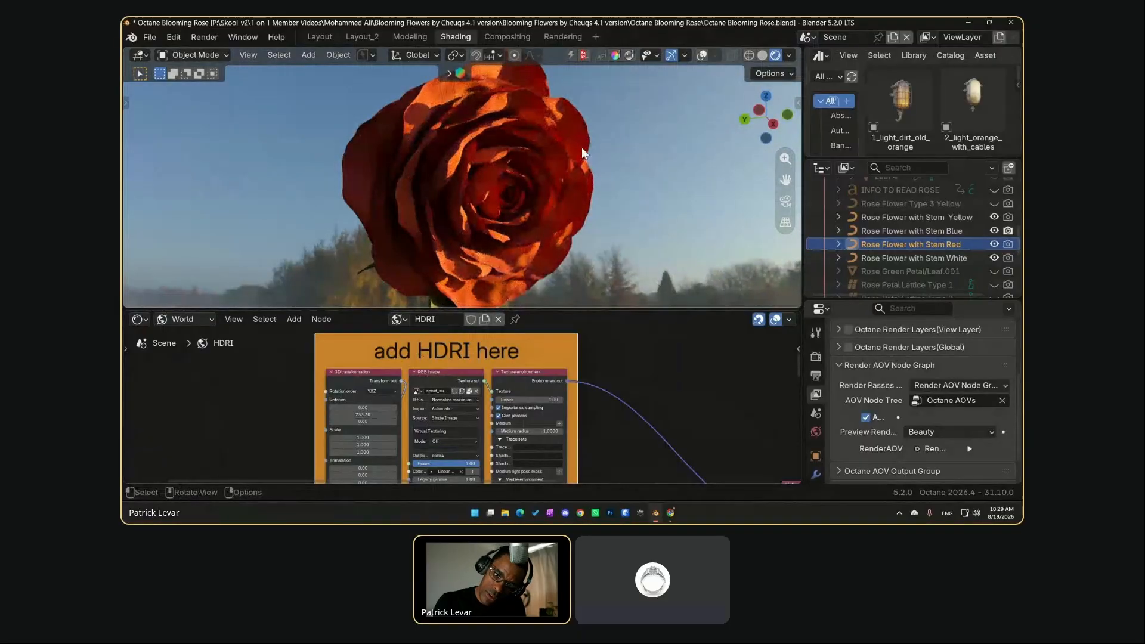
{"action": "mouse_move", "coordinate": [370, 414]}
{"action": "left_mouse_down"}
{"action": "mouse_move", "coordinate": [383, 414]}
{"action": "mouse_move", "coordinate": [340, 414]}
{"action": "mouse_move", "coordinate": [371, 416]}
{"action": "left_mouse_up"}
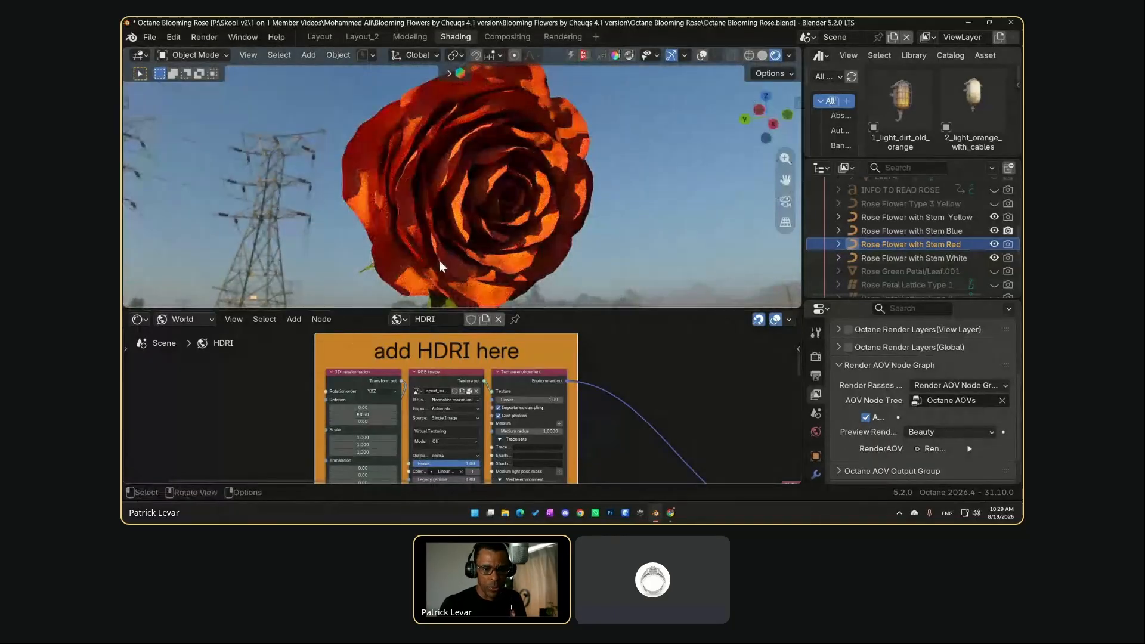